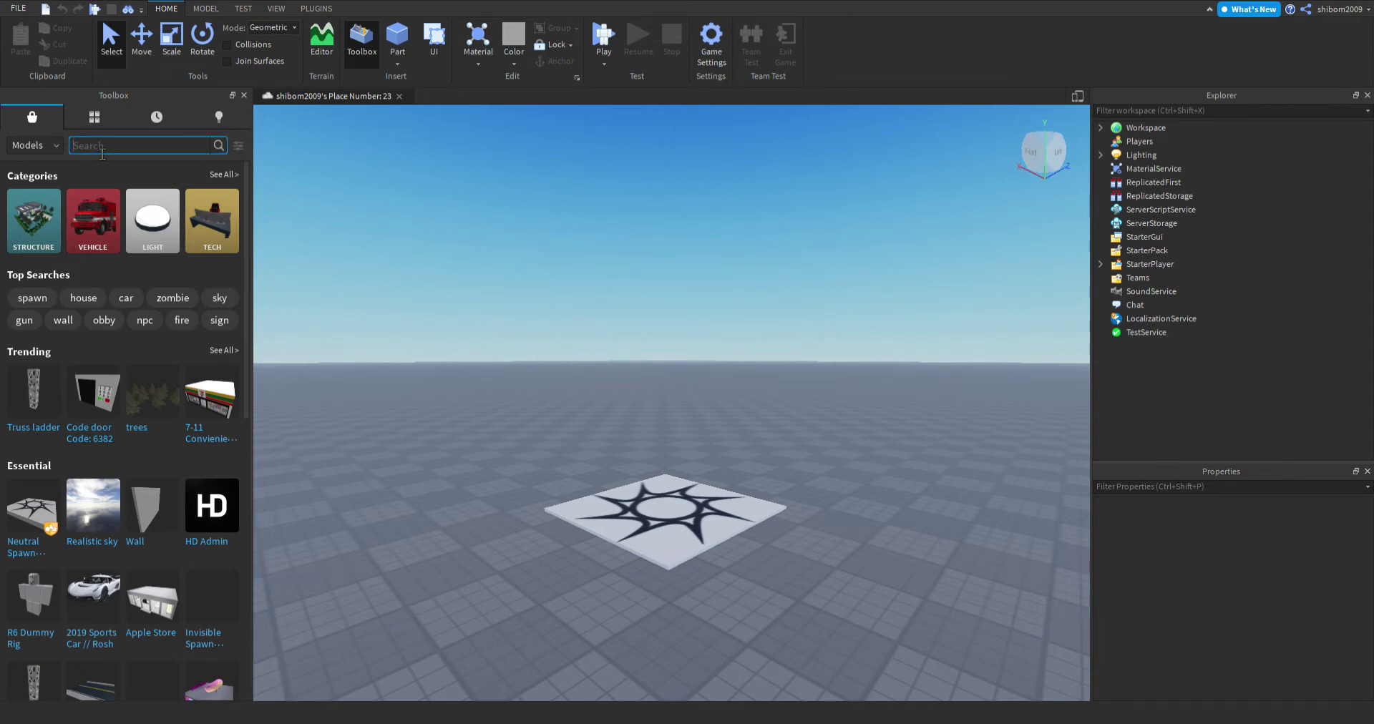
Search the Toolbox models for "car body" and insert the blue Car Body [FREE] model into the scene.
type("r body")
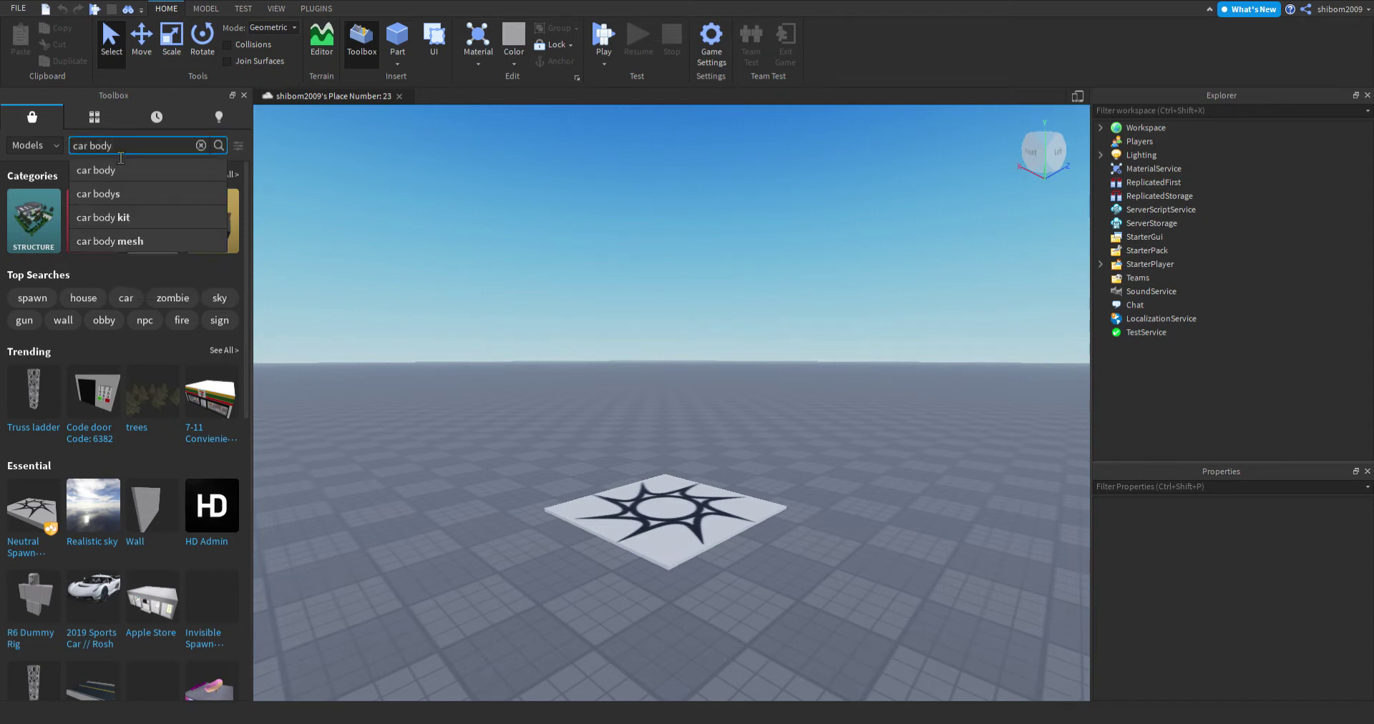
key("Return")
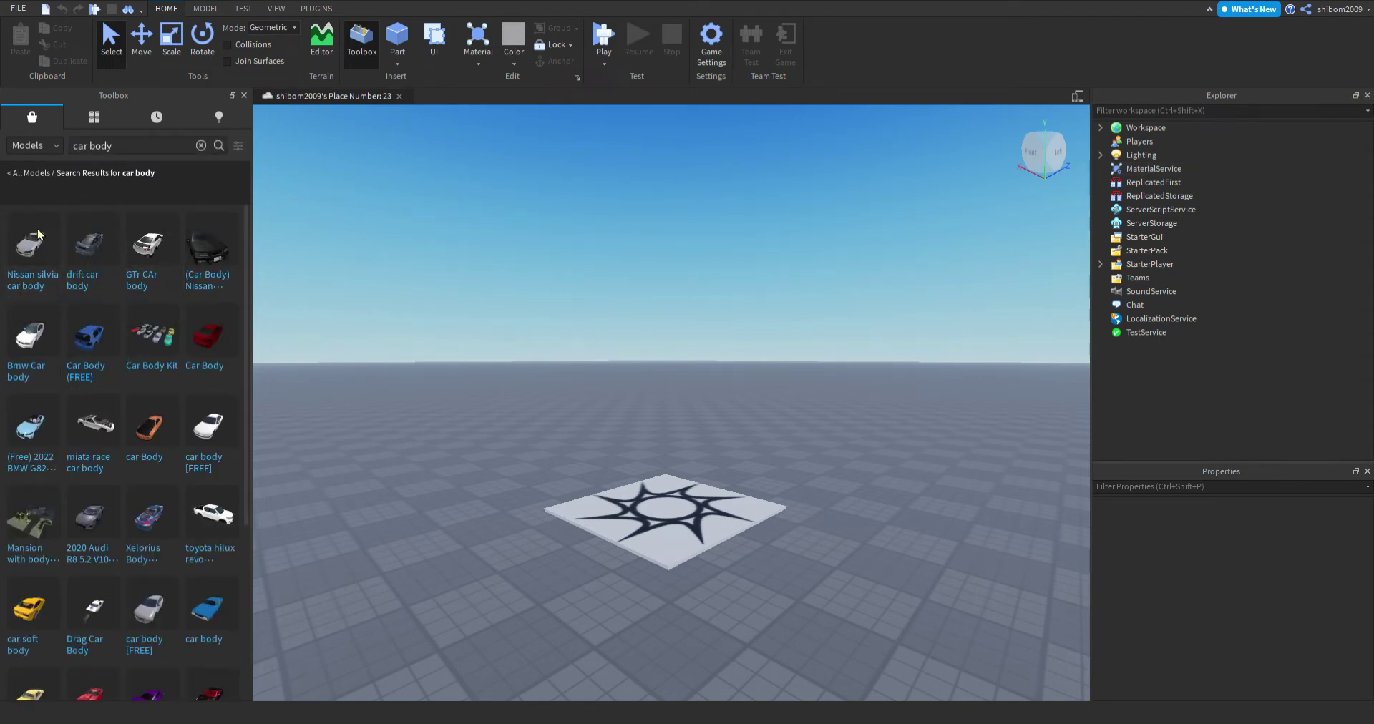
left_click_drag(92, 371, 712, 492)
left_click(715, 556)
right_click_drag(714, 555, 737, 576)
scroll(715, 555, "up", 5)
Delete the blue car model from the scene and browse the other car body results.
left_click(719, 451)
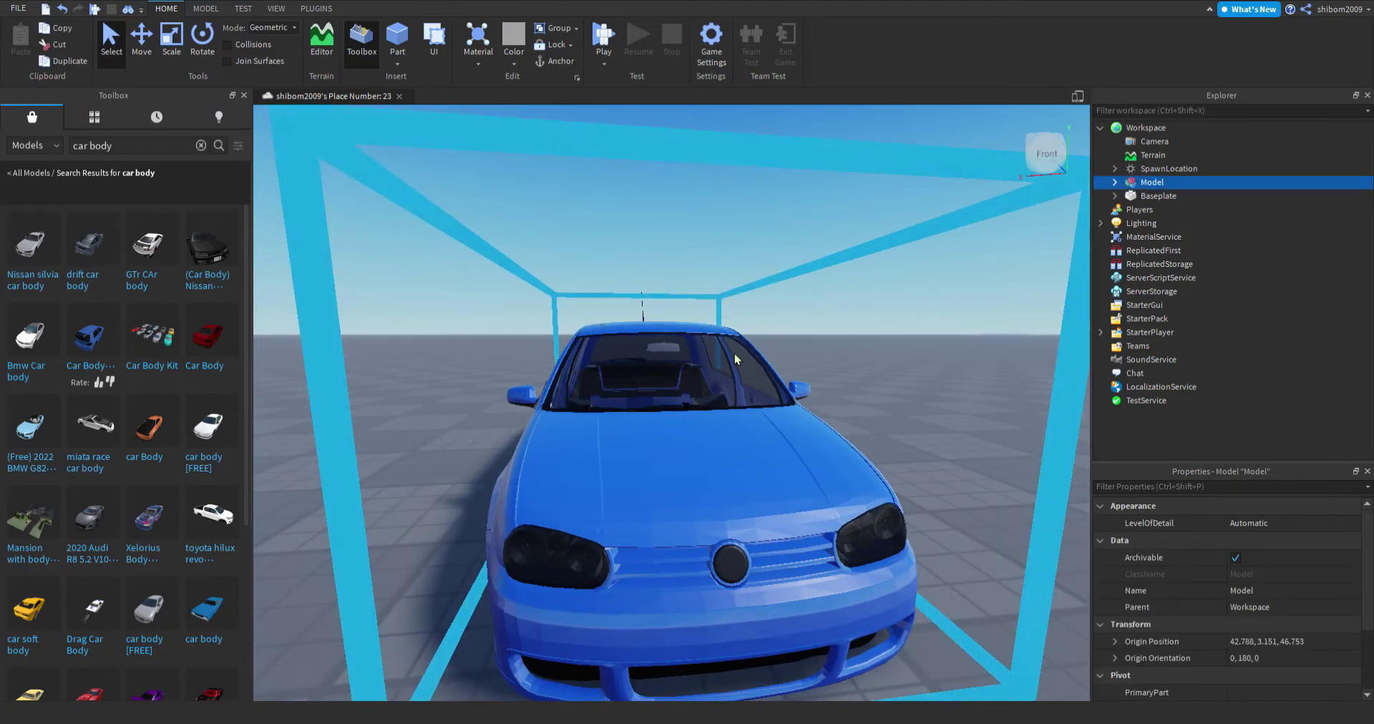
key("Delete")
right_click_drag(354, 346, 354, 346)
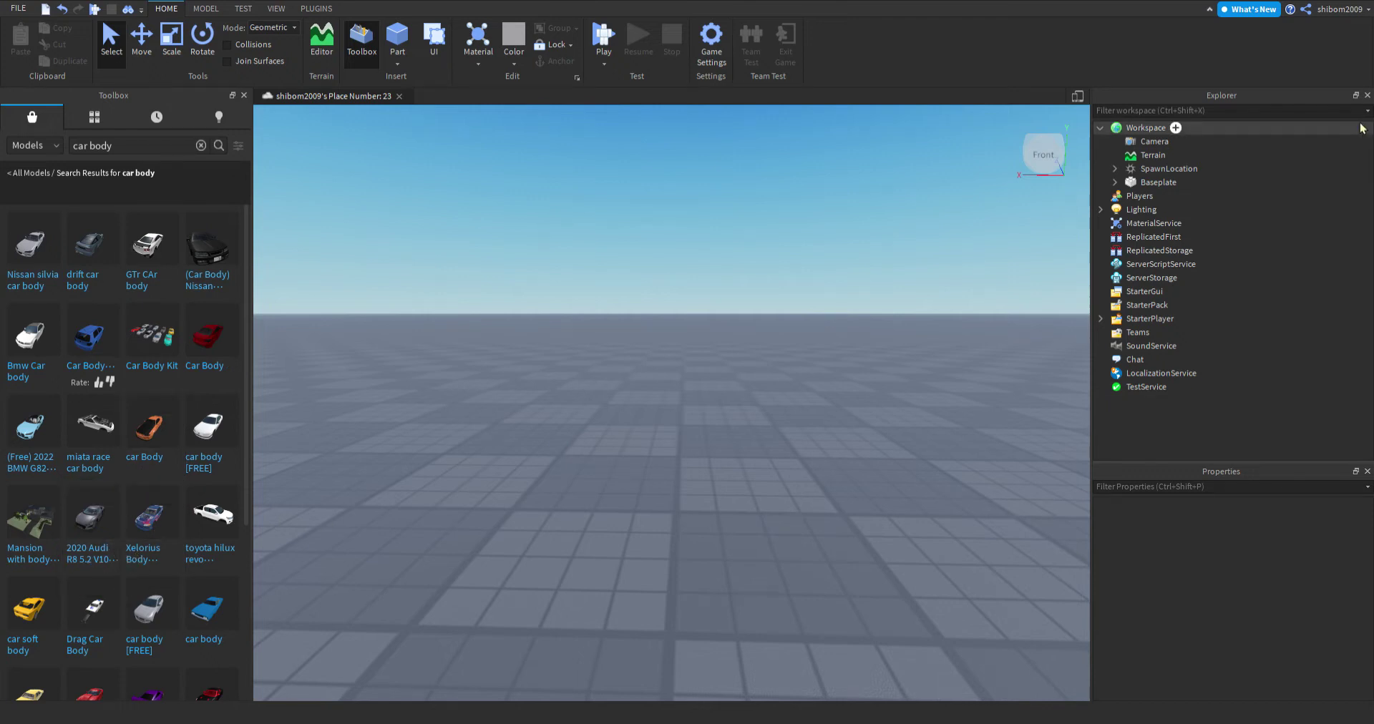
scroll(161, 557, "down", 5)
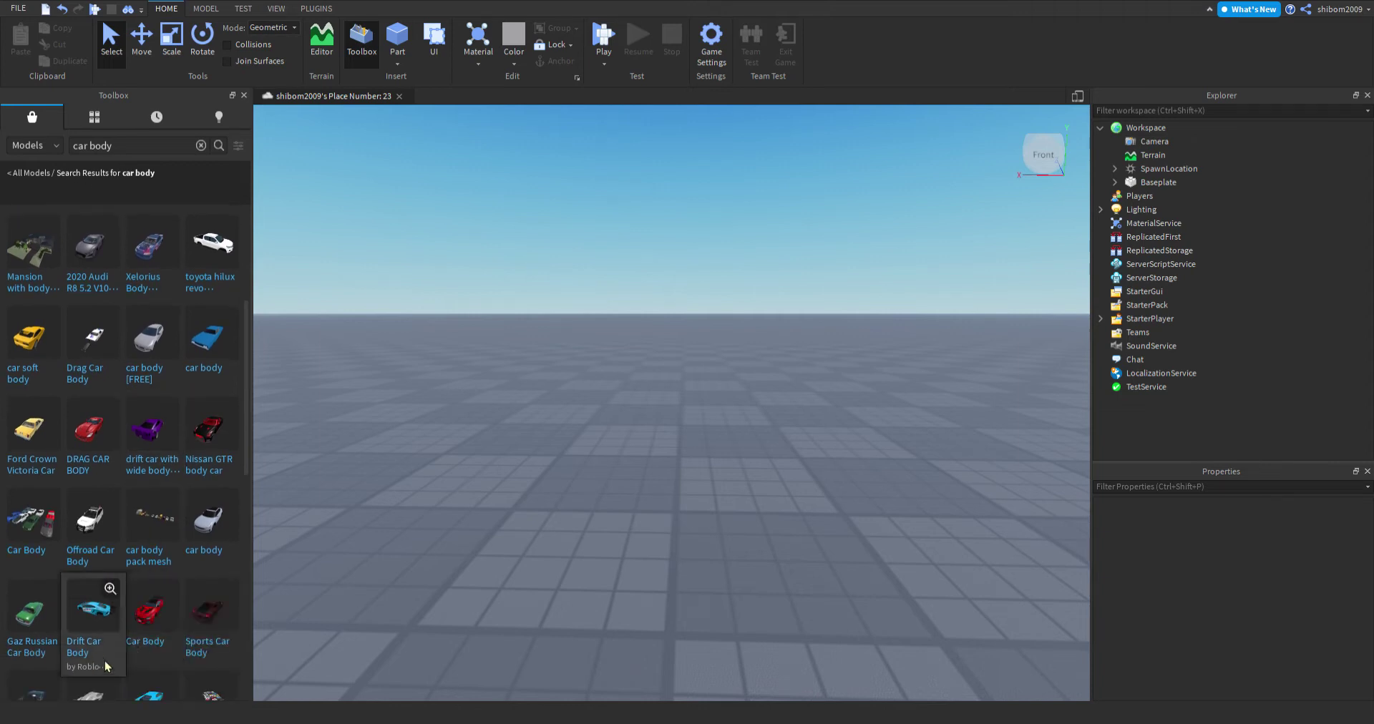
scroll(175, 623, "down", 4)
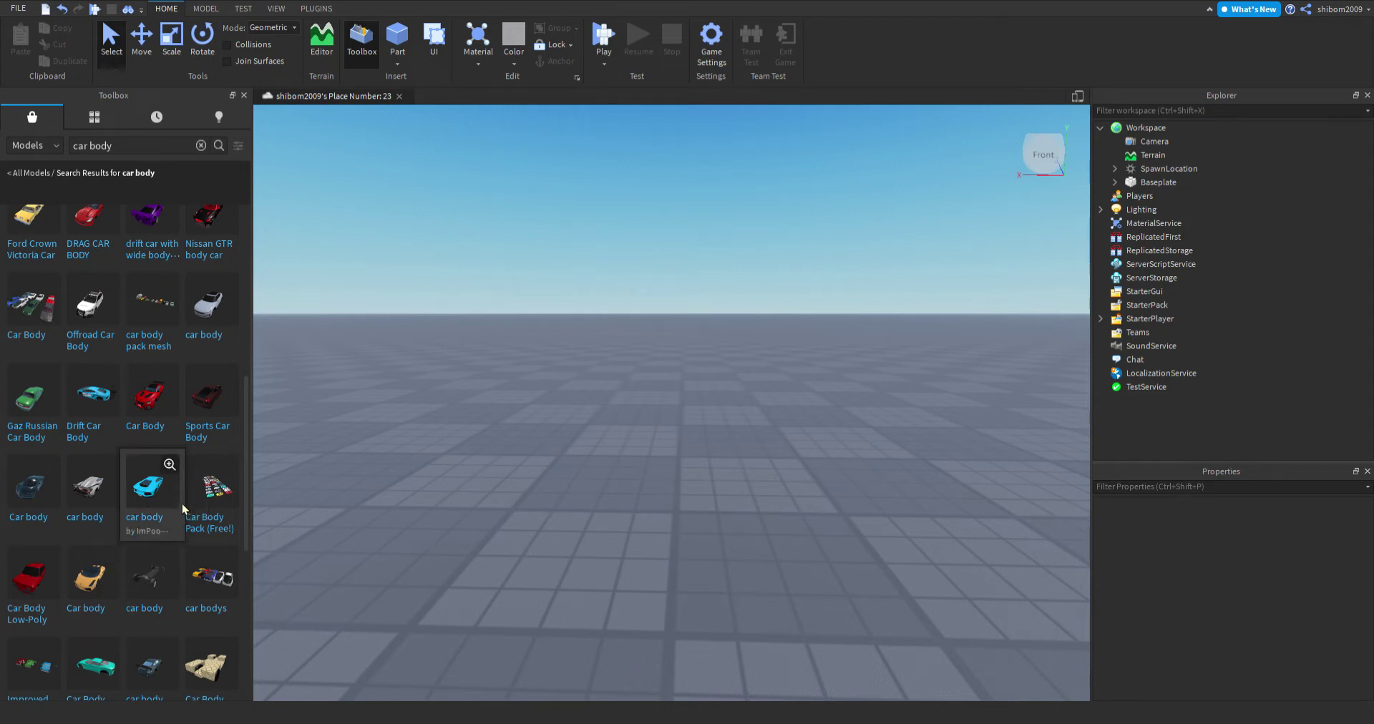
scroll(157, 547, "up", 5)
scroll(159, 536, "up", 3)
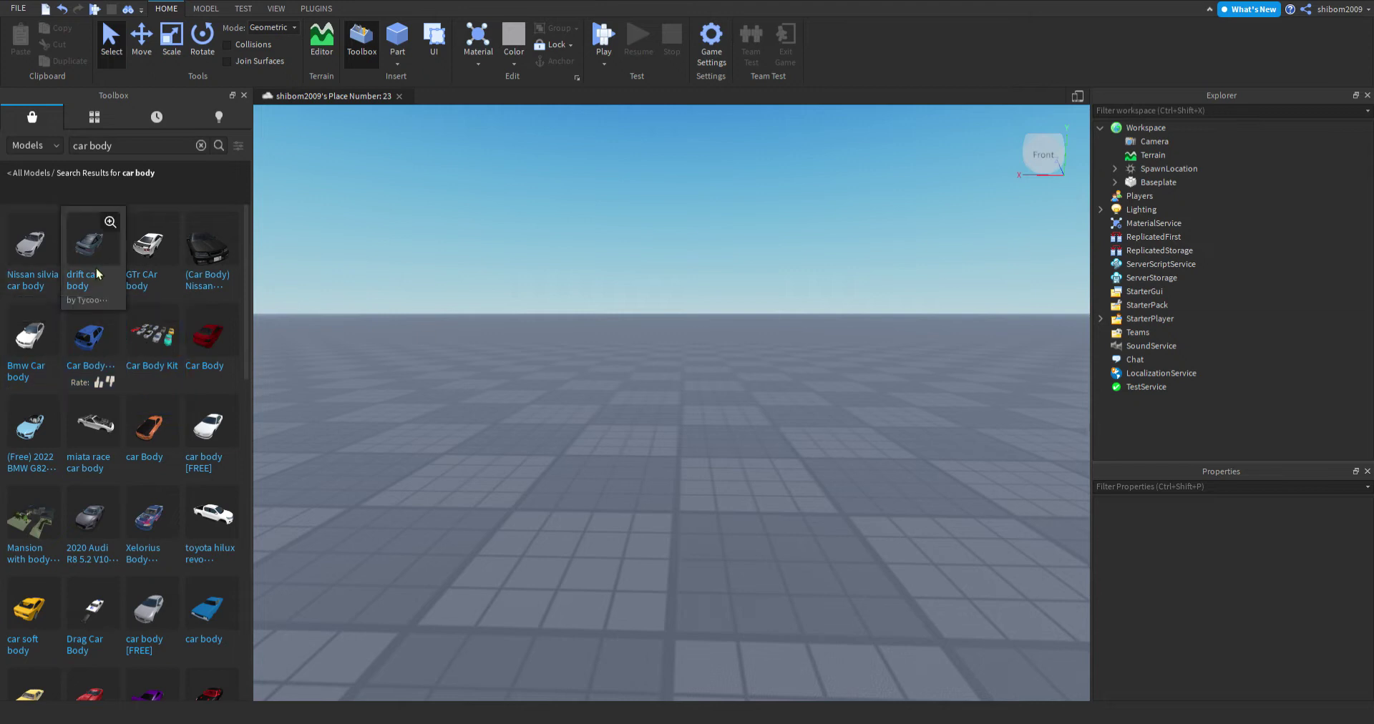
Search the Toolbox models for "mr2 body".
left_click(201, 146)
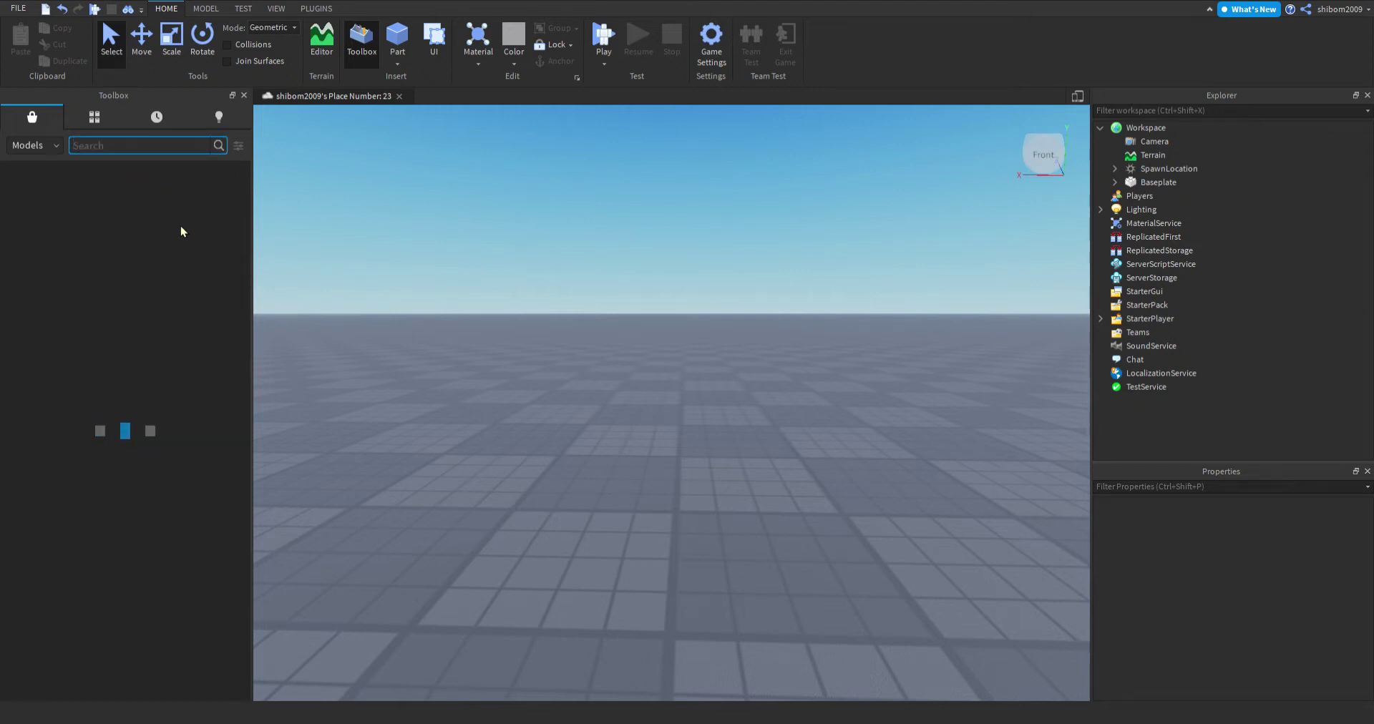
type("mr2 body")
key("Return")
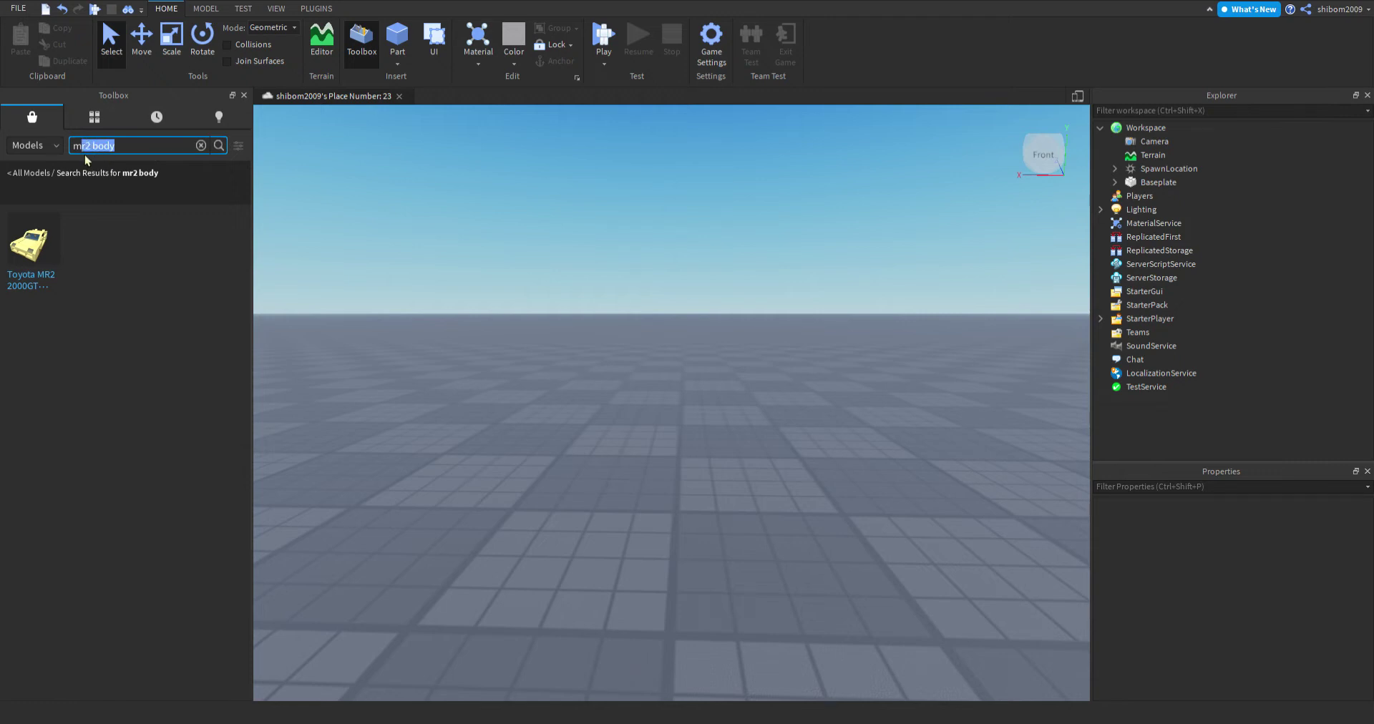
Search the Toolbox models for "240sx".
type("s1")
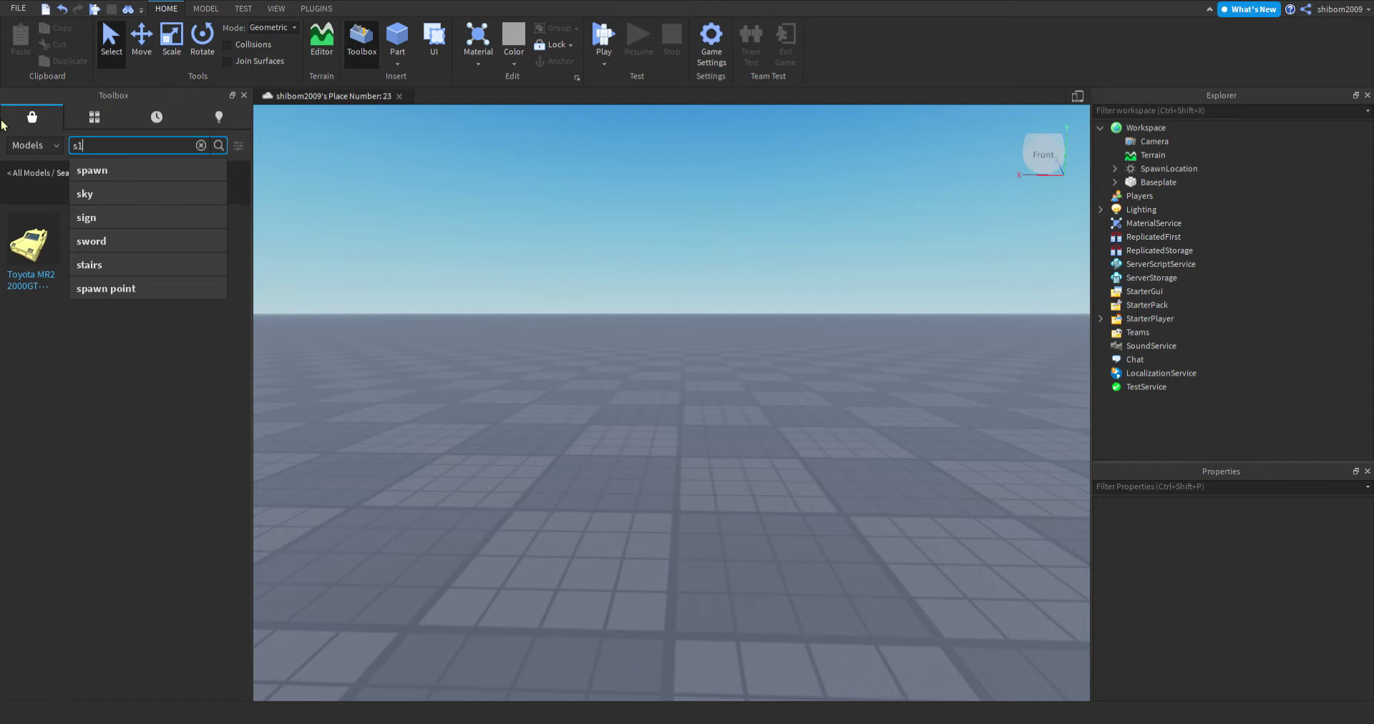
key("BackSpace")
key("BackSpace")
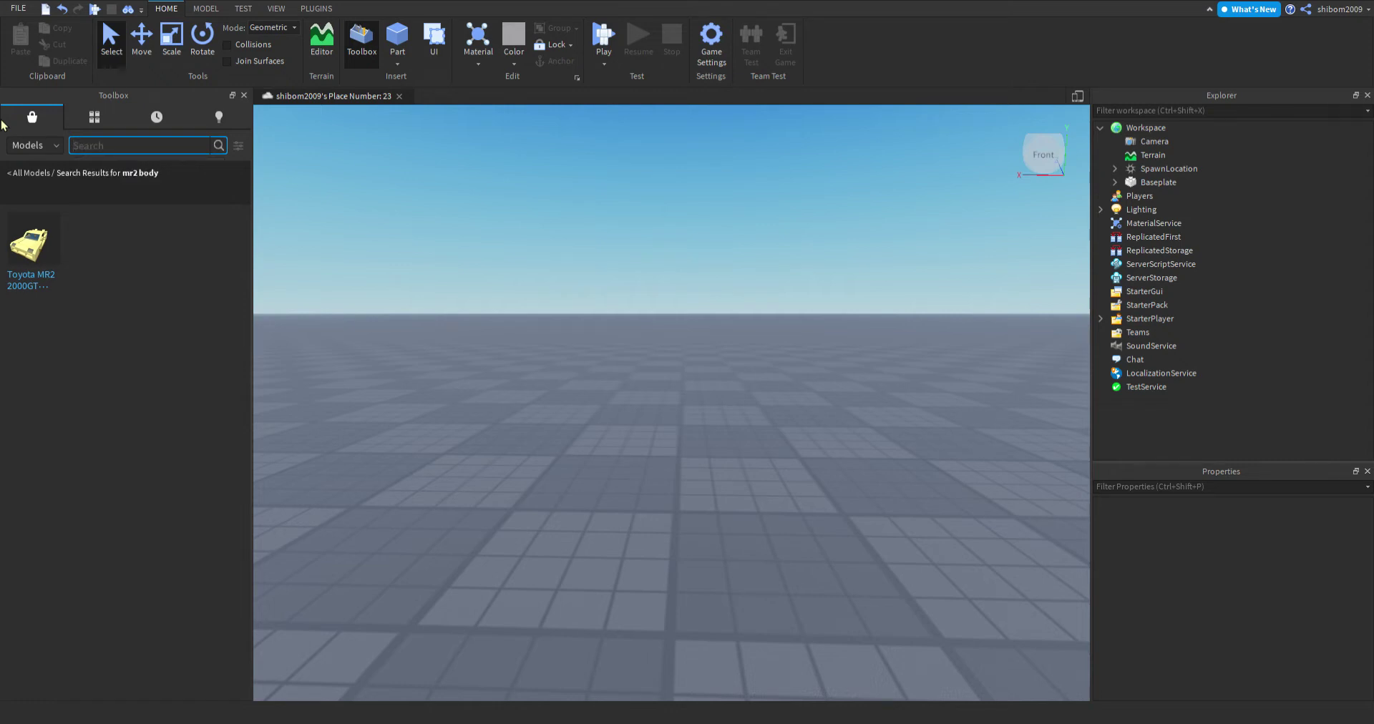
type("240sx")
key("Return")
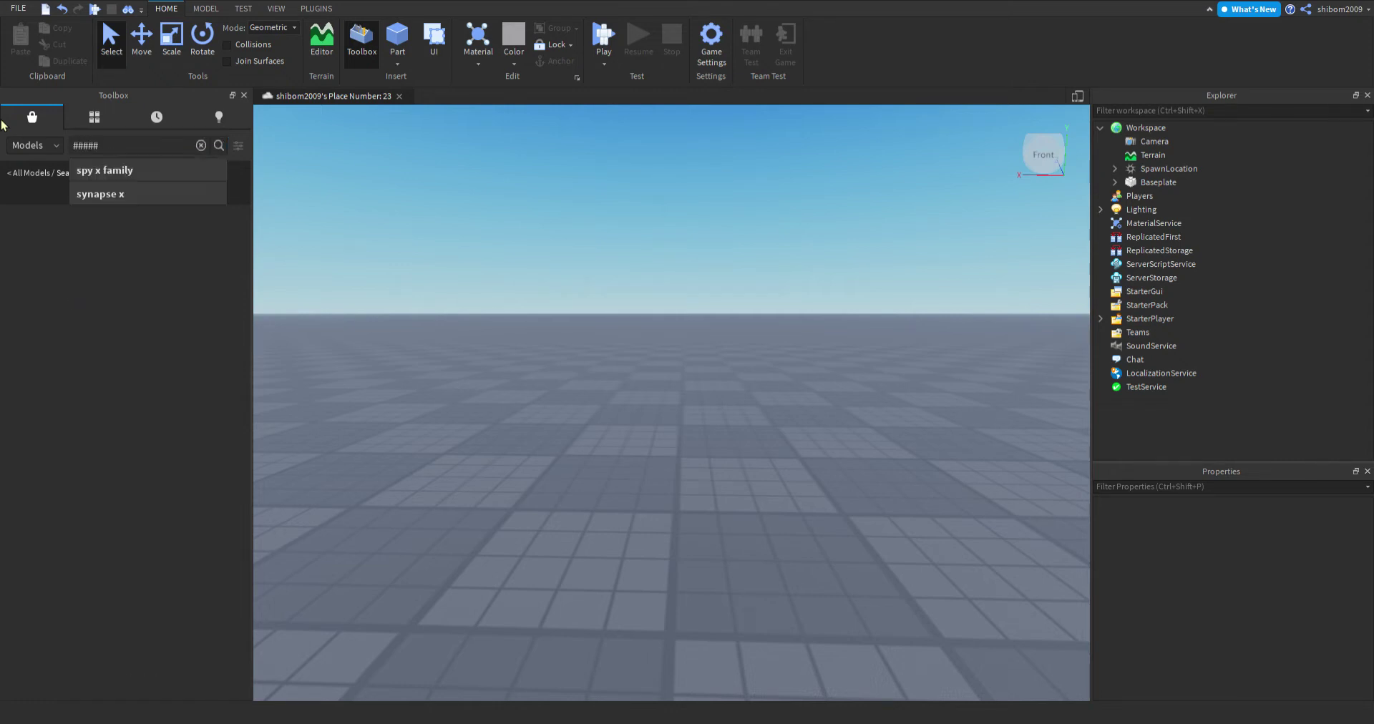
Search the Toolbox models for "ae86 body" and insert the AE86 keiichi body onto the baseplate.
left_click(201, 146)
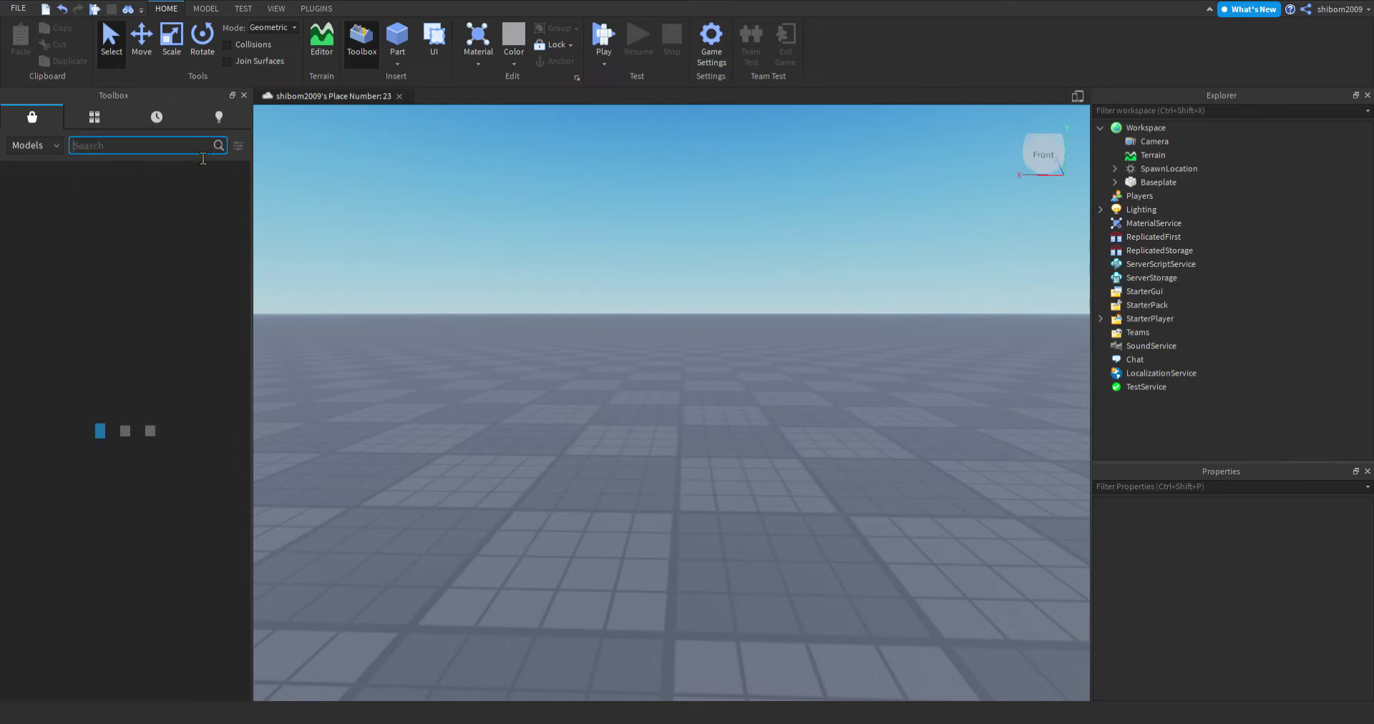
type("ae86 body")
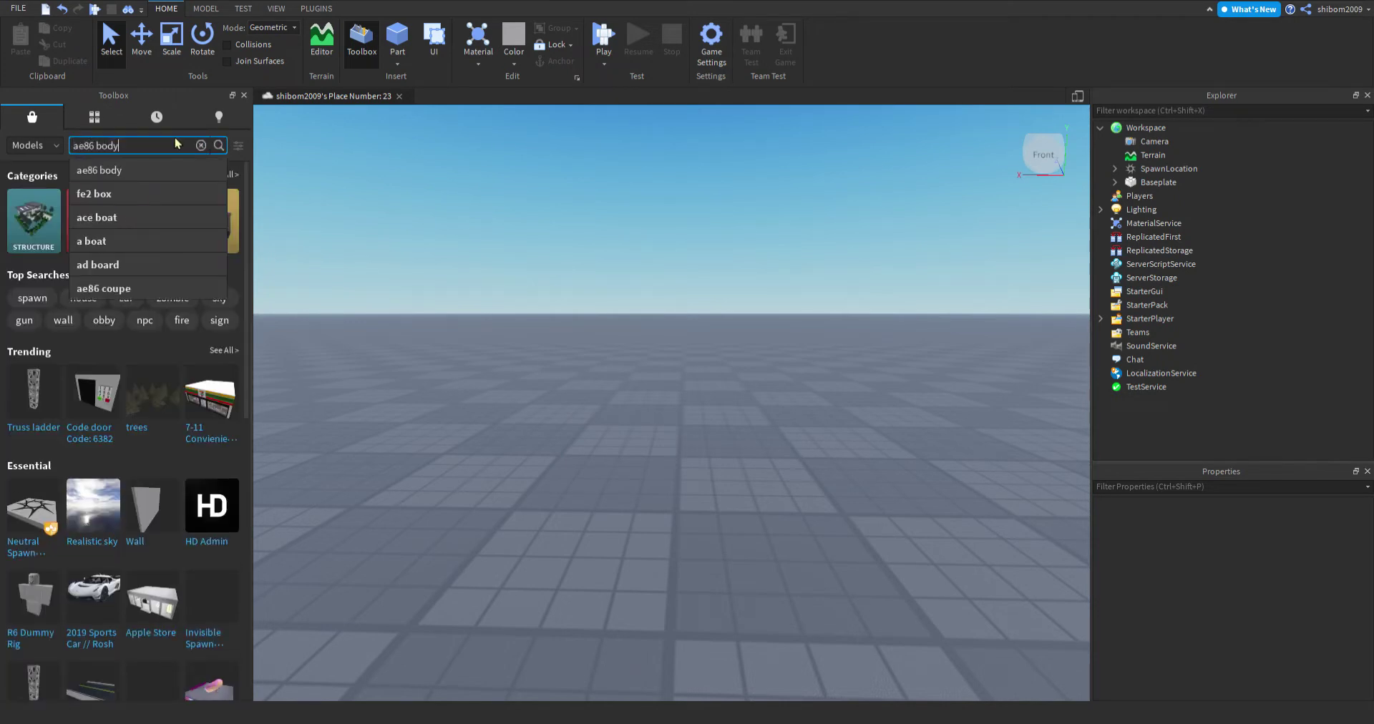
key("Return")
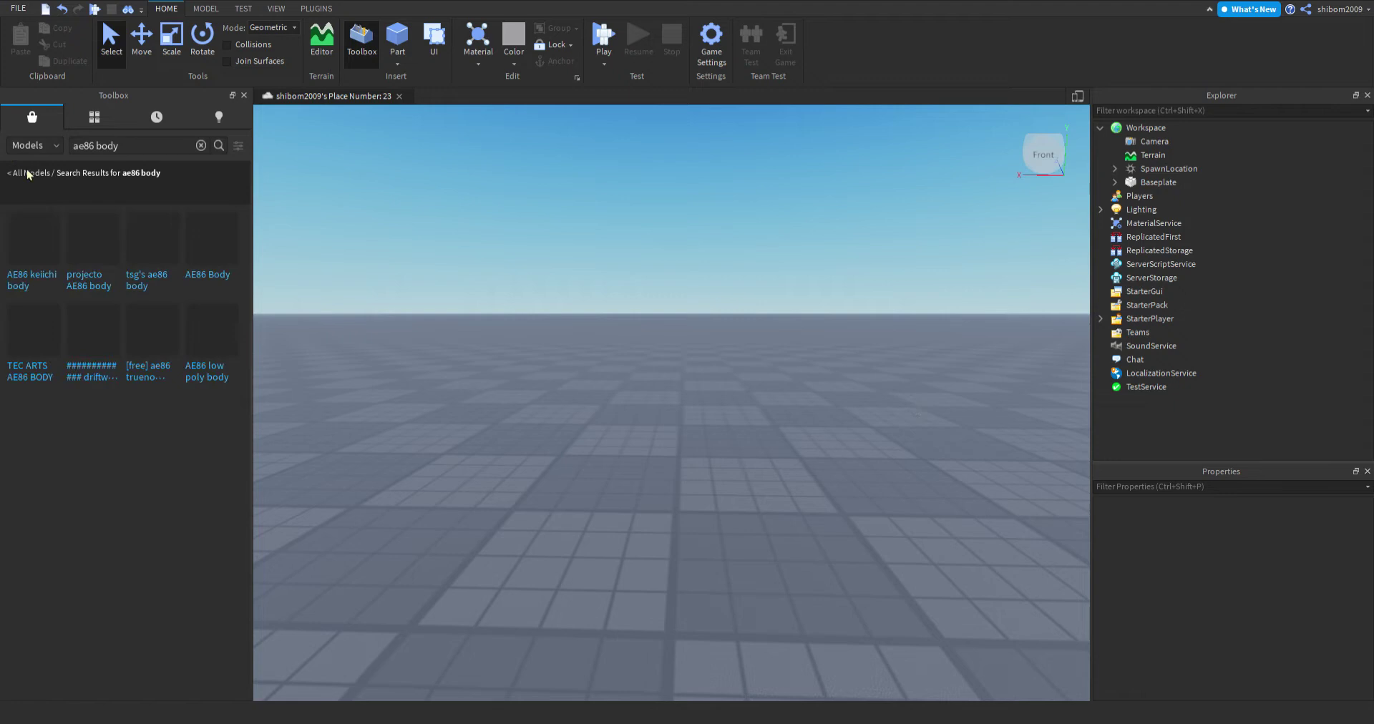
left_click_drag(28, 243, 720, 587)
key("r")
key("r")
key("a")
left_click(647, 457)
right_click_drag(647, 456, 673, 477)
scroll(673, 477, "up", 5)
scroll(671, 475, "down", 10)
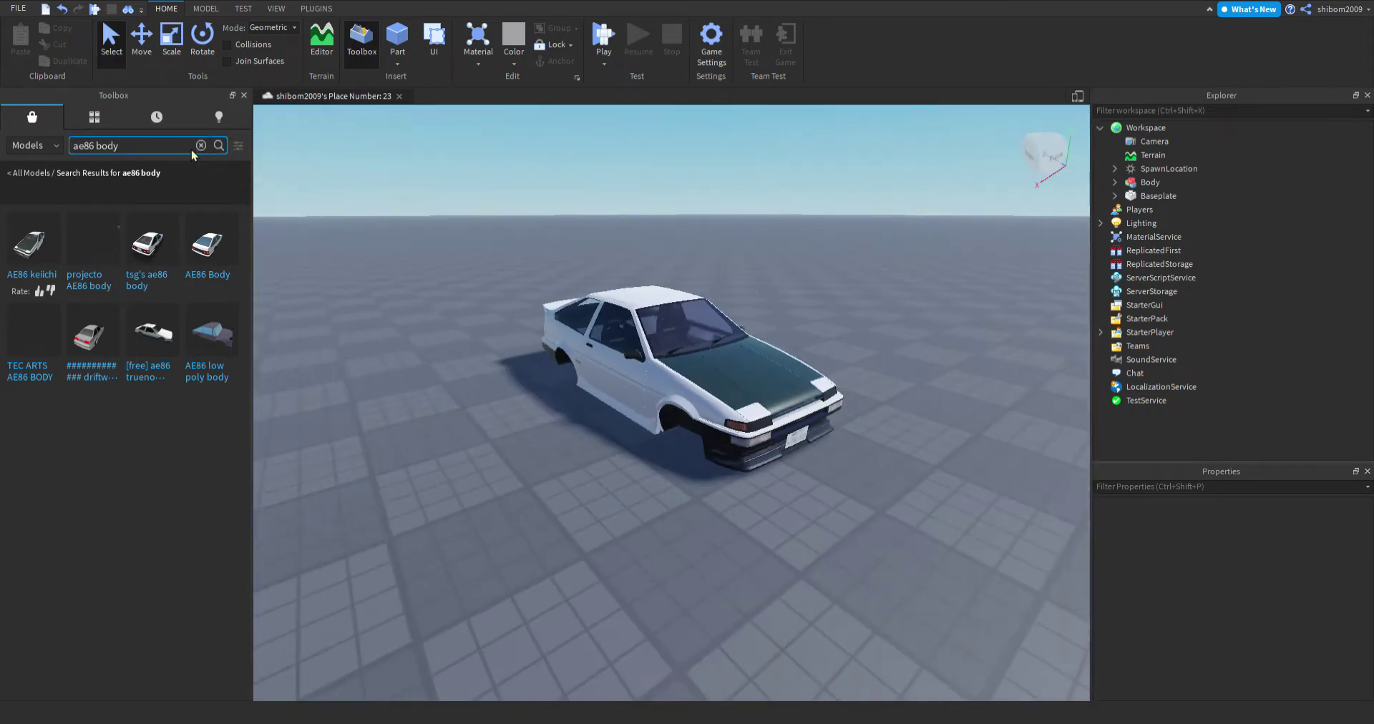
Search the Toolbox models for "wheel pack" and insert the Wheel Pack with the brown base.
left_click(201, 146)
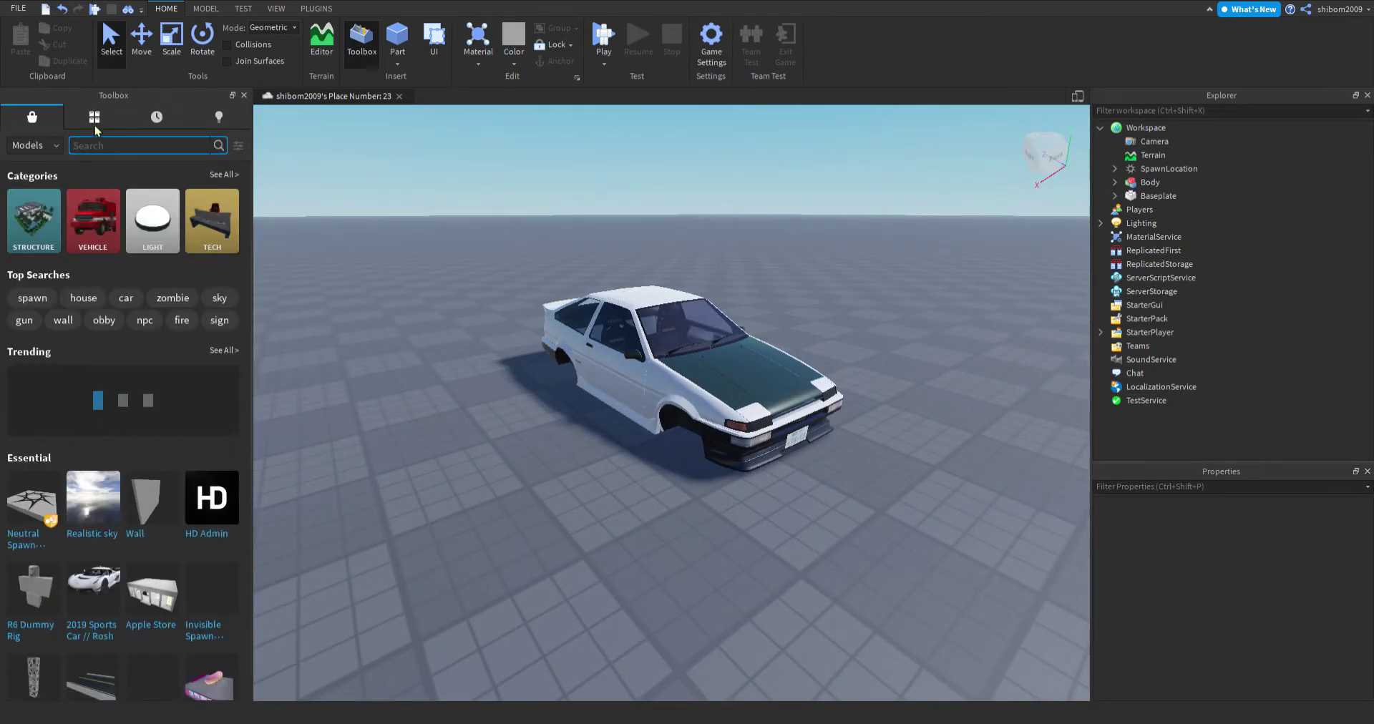
type("s")
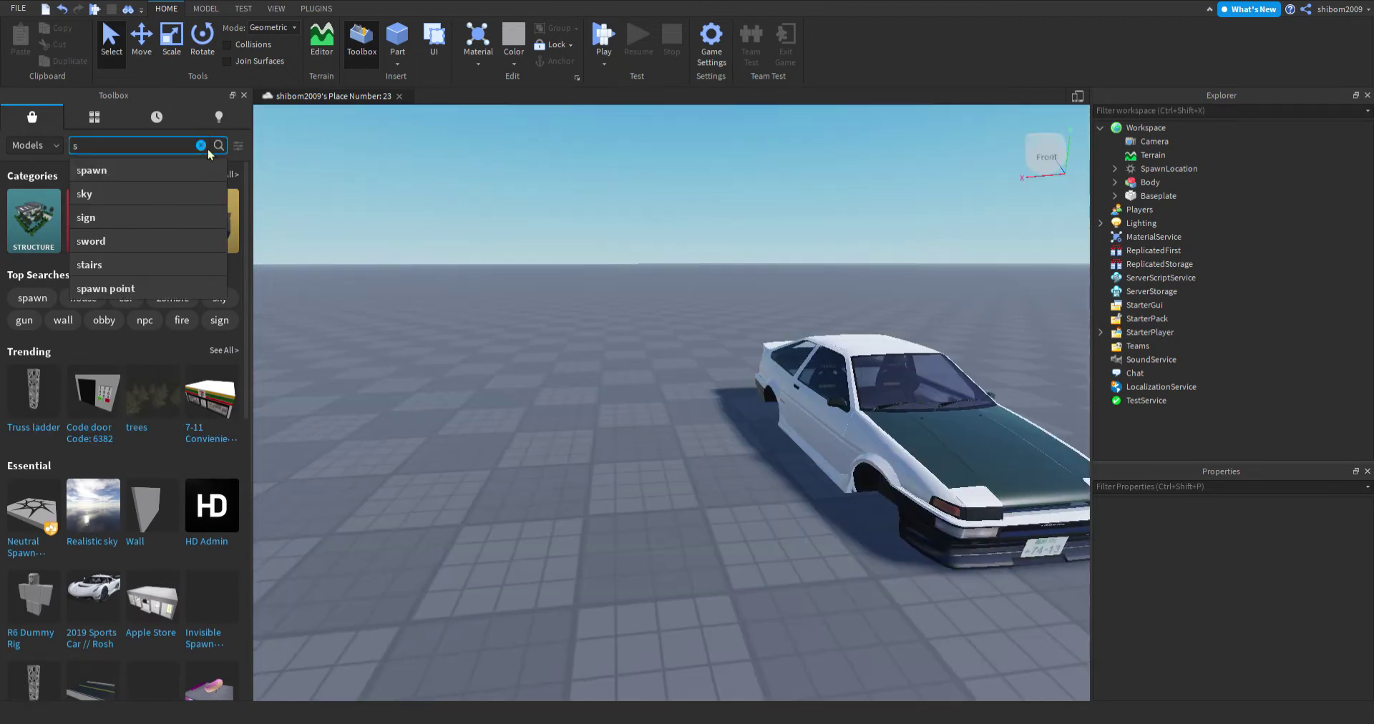
left_click(441, 160)
key("a")
left_click(201, 145)
left_click(36, 145)
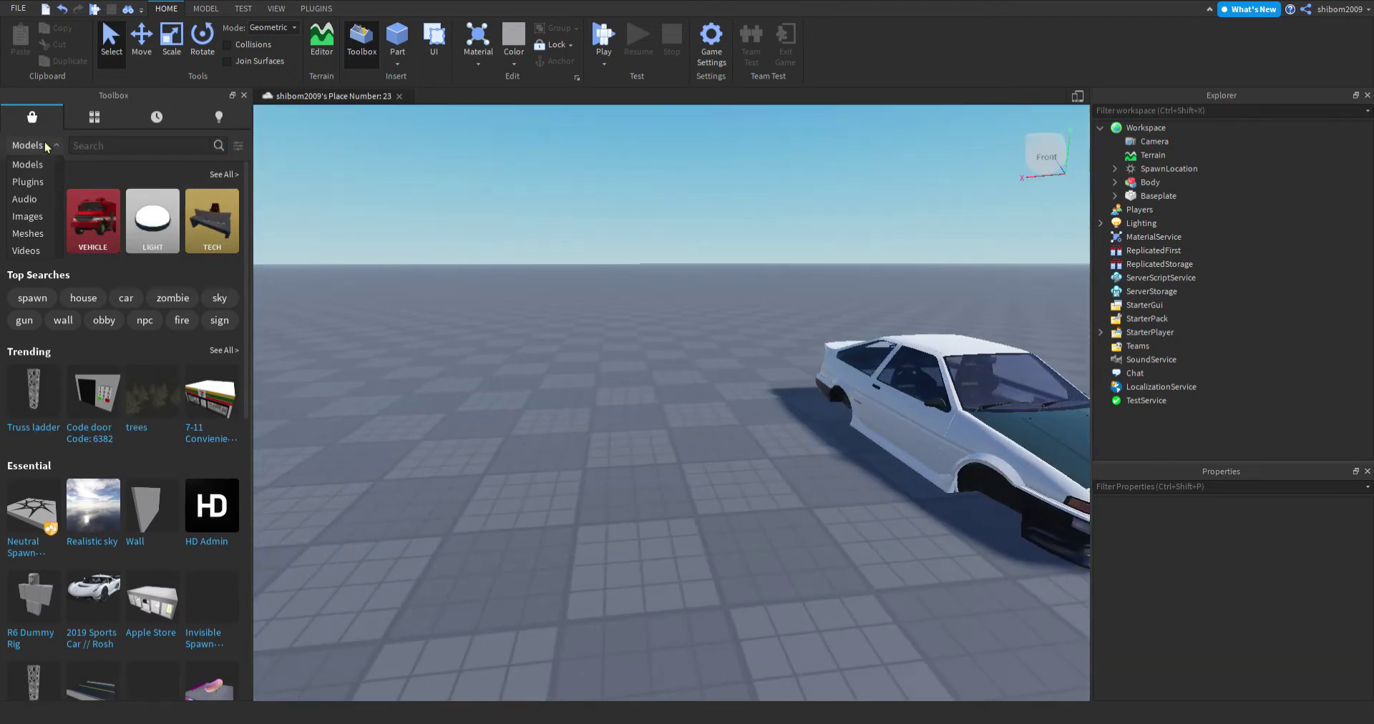
left_click(27, 166)
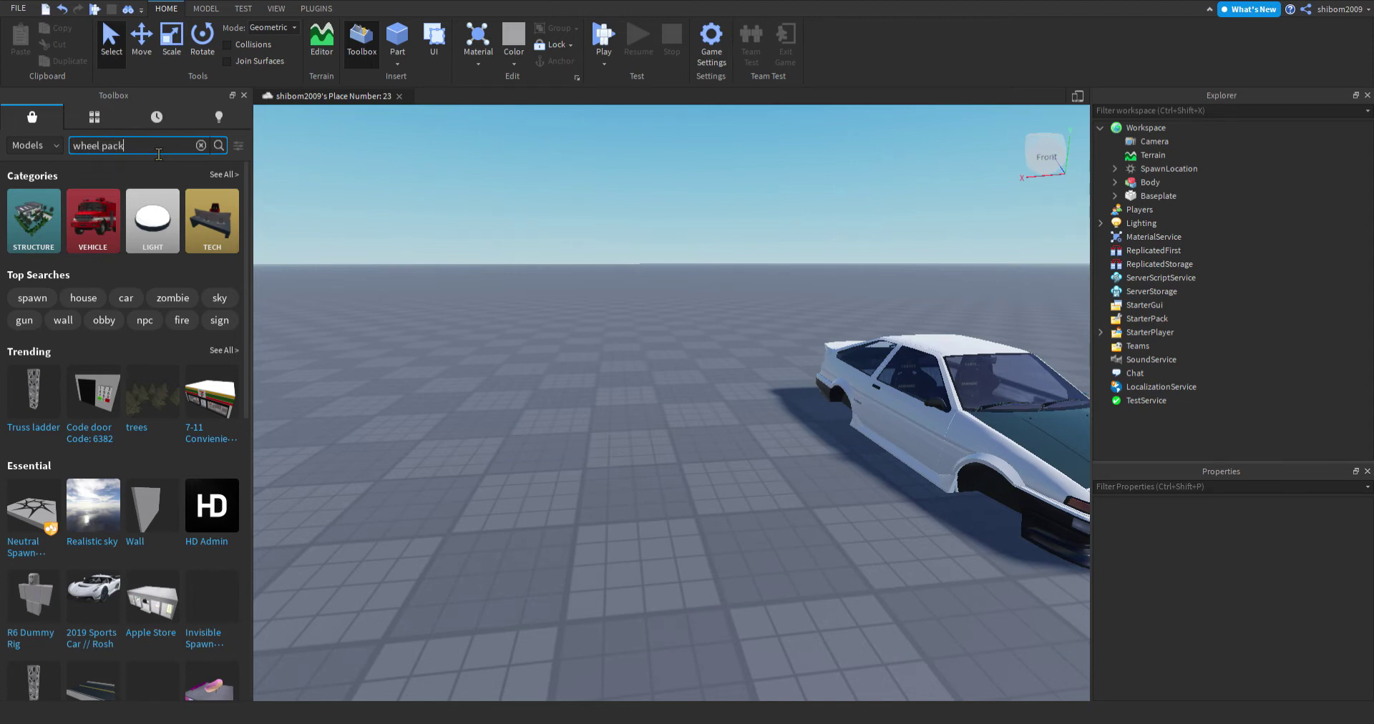
key("Return")
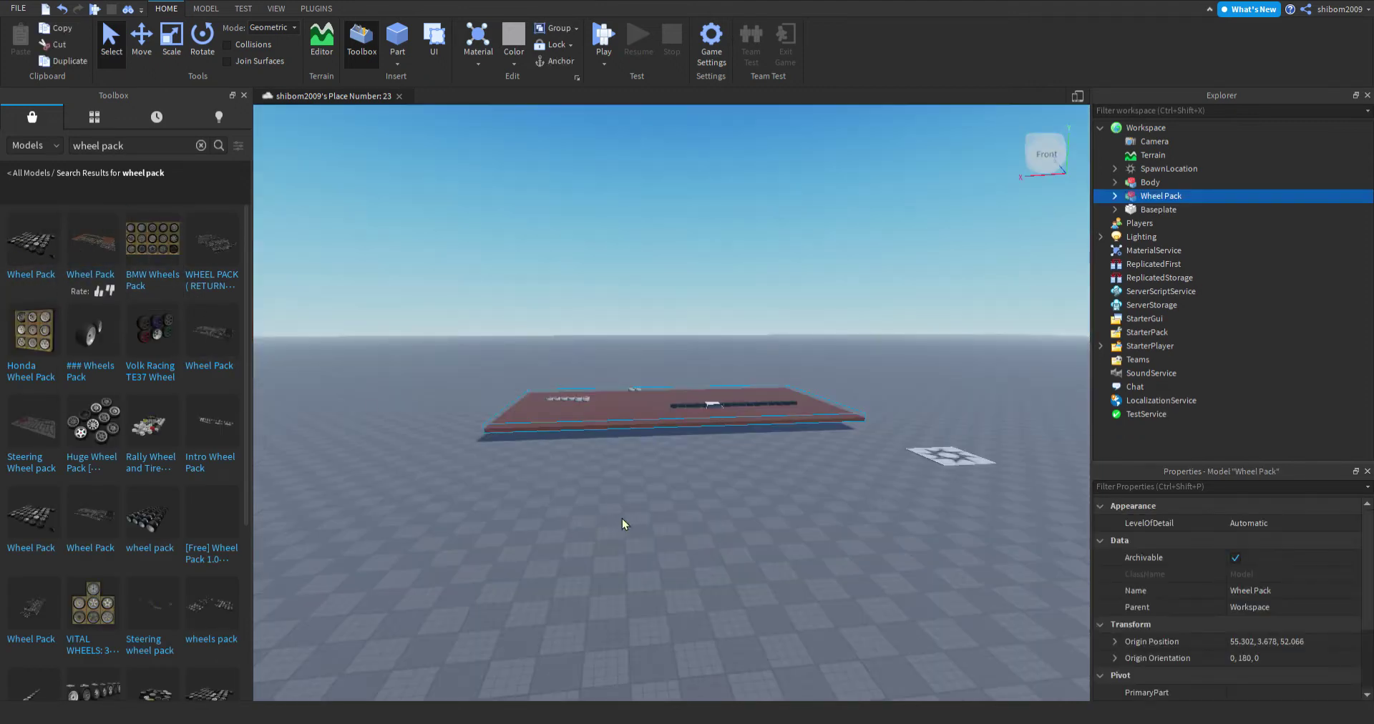
Position the Wheel Pack model on the baseplate near the AE86 body.
left_click_drag(644, 435, 604, 528)
key("a")
right_click_drag(604, 528, 605, 529)
key("w")
left_click(605, 528)
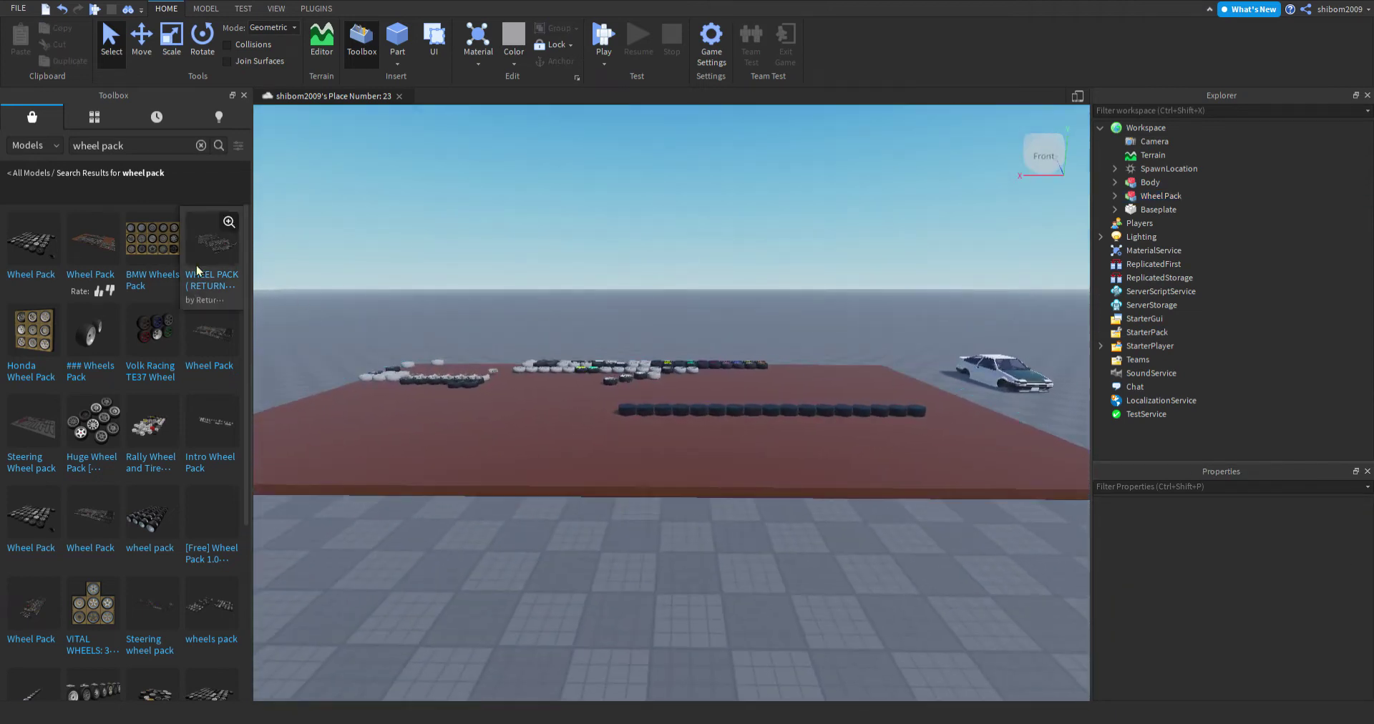
Search the Toolbox models for "chasis".
left_click(200, 145)
type("ch")
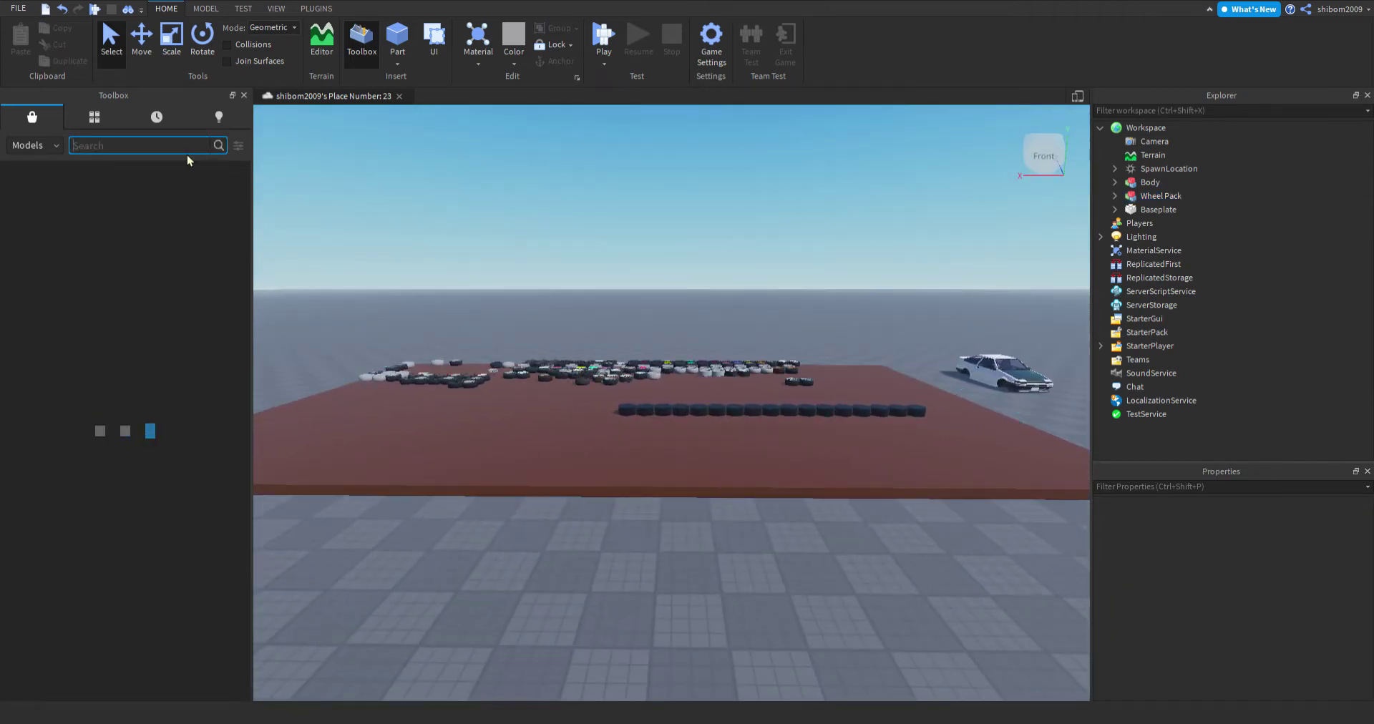
type("asies")
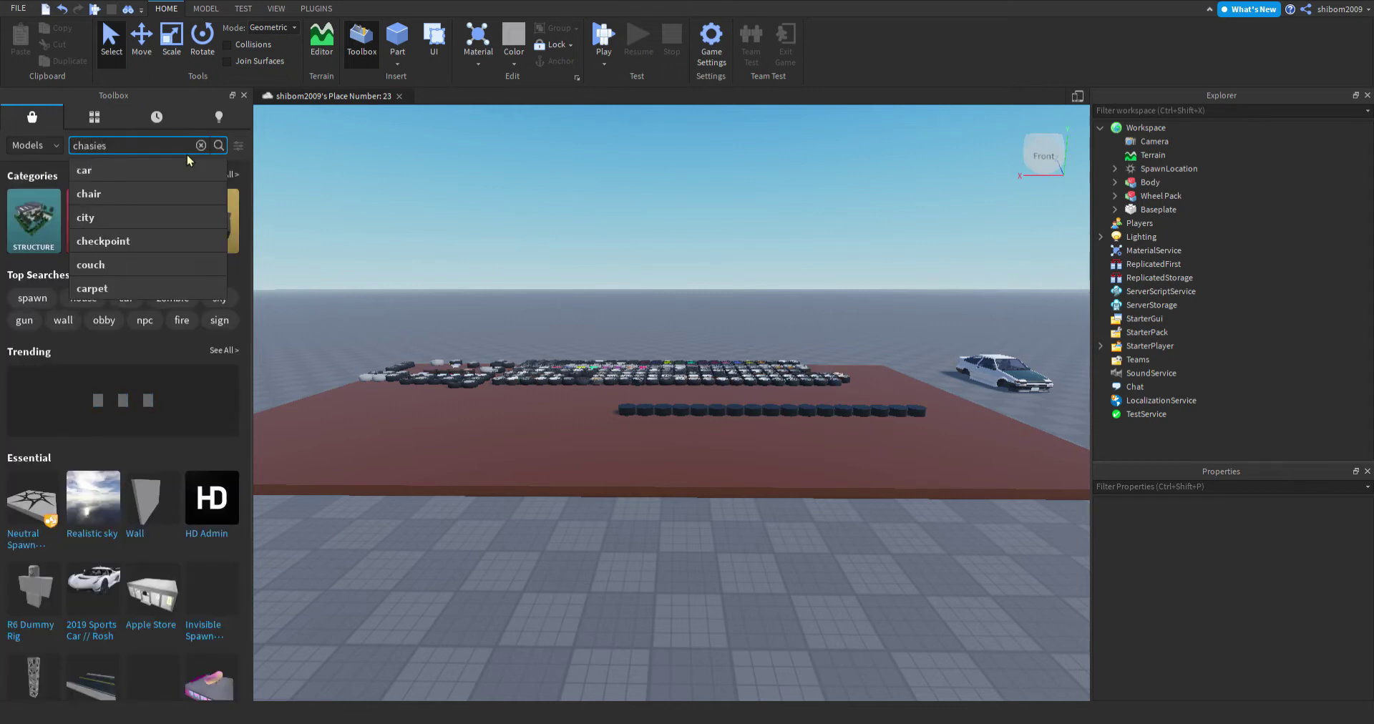
key("BackSpace")
key("BackSpace")
type("s")
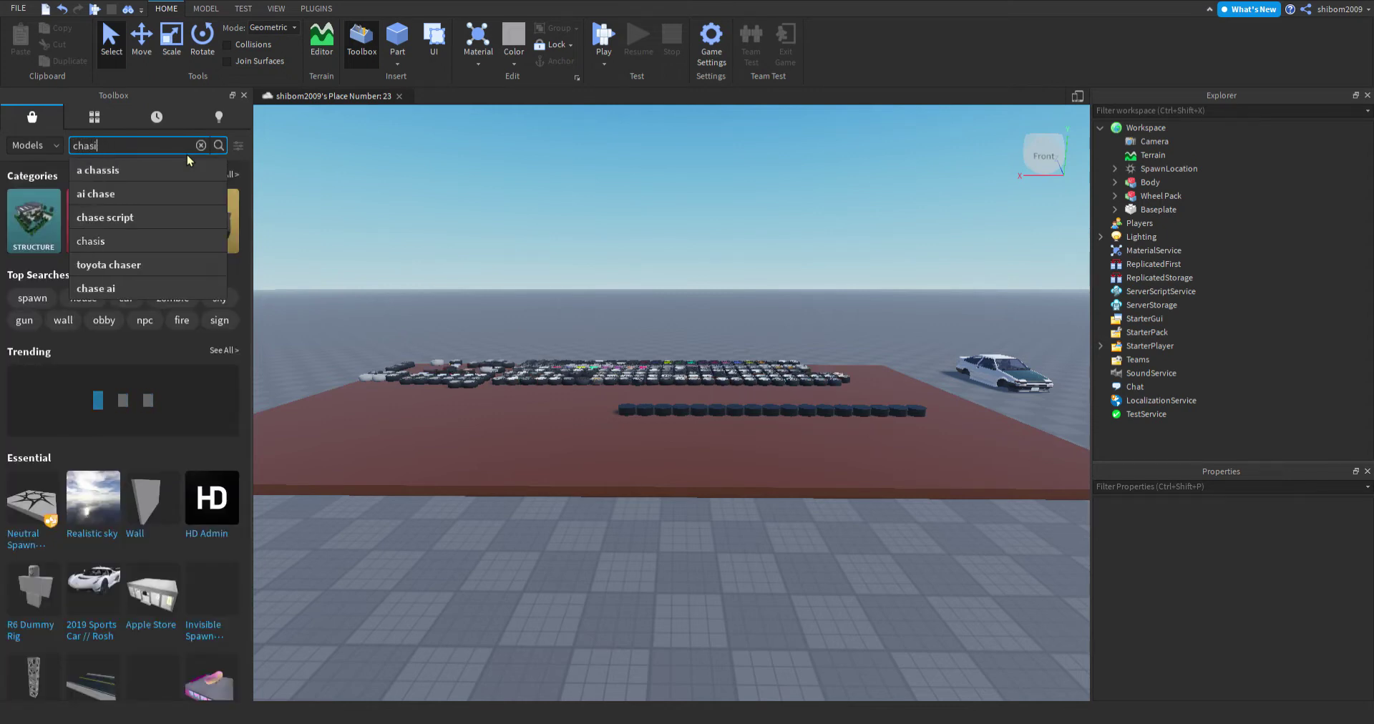
key("Return")
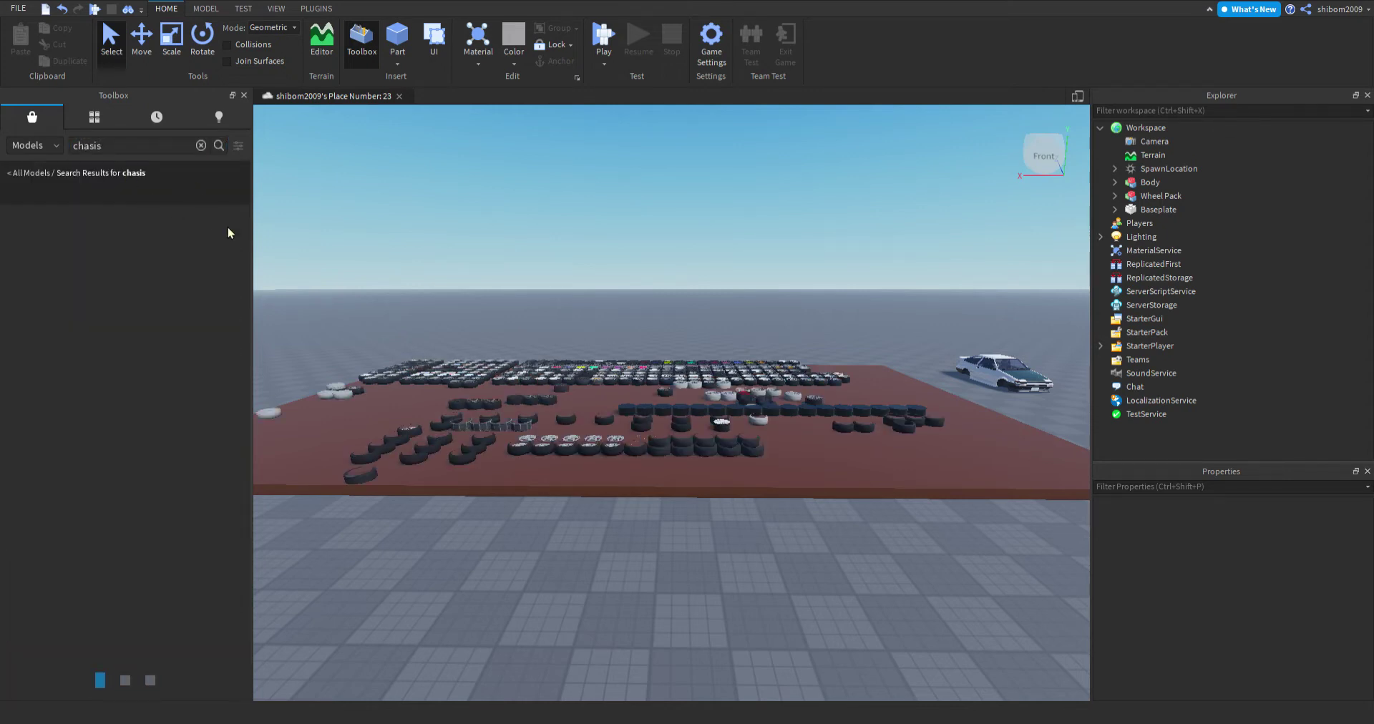
right_click_drag(521, 279, 521, 279)
key("w")
scroll(521, 284, "down", 5)
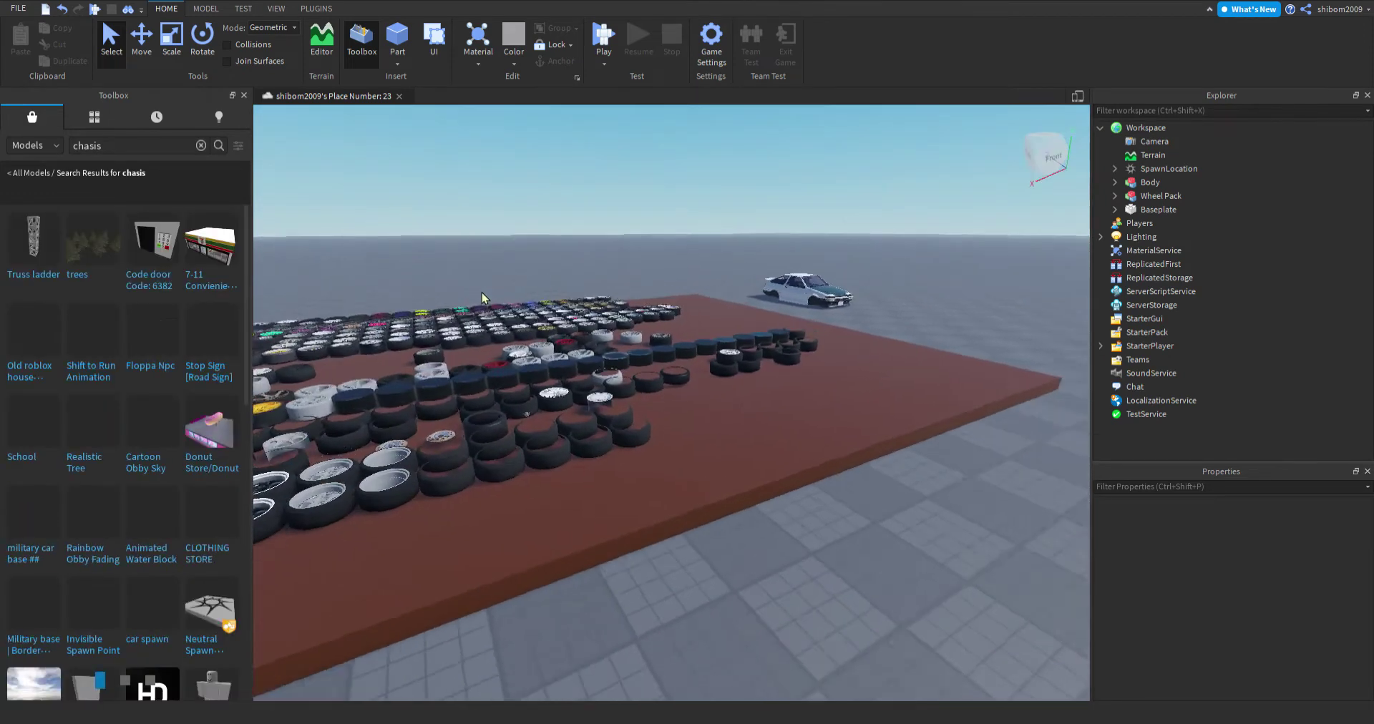
Search the Toolbox models for "chassie".
left_click(201, 146)
type("chassie")
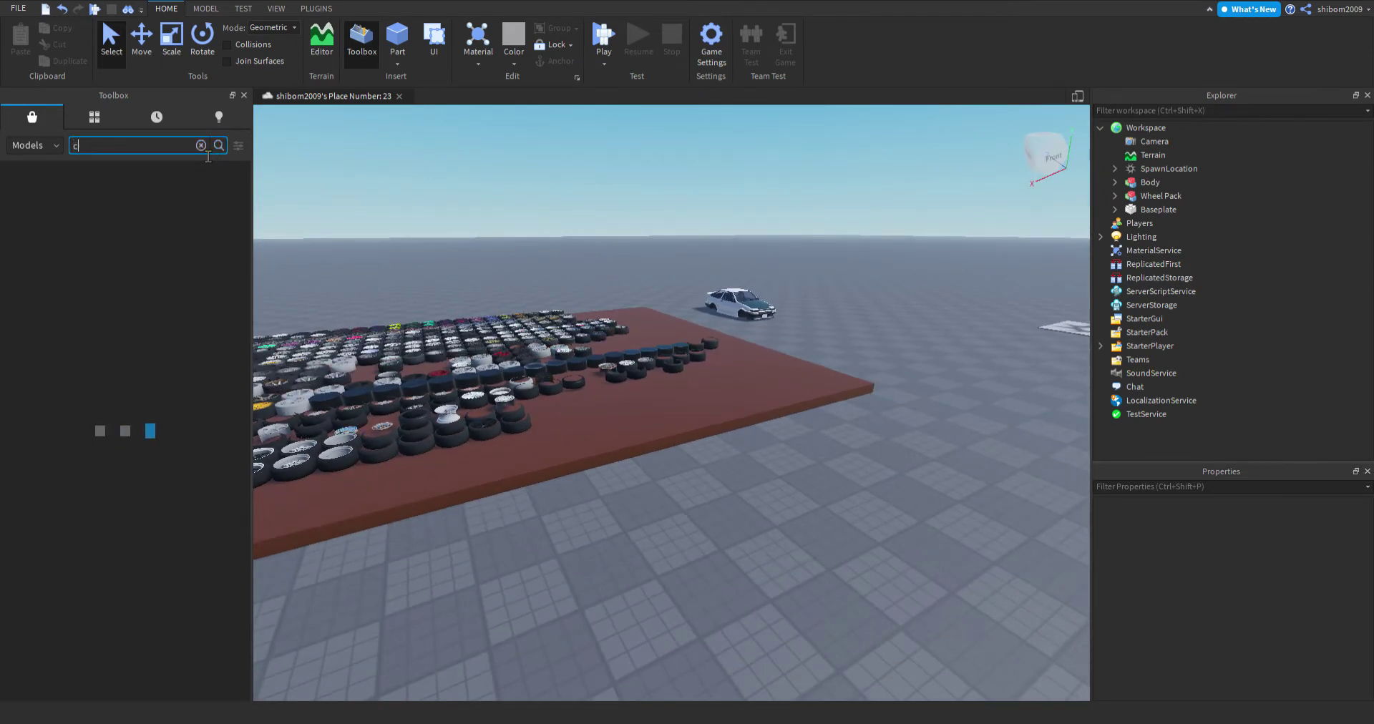
key("Return")
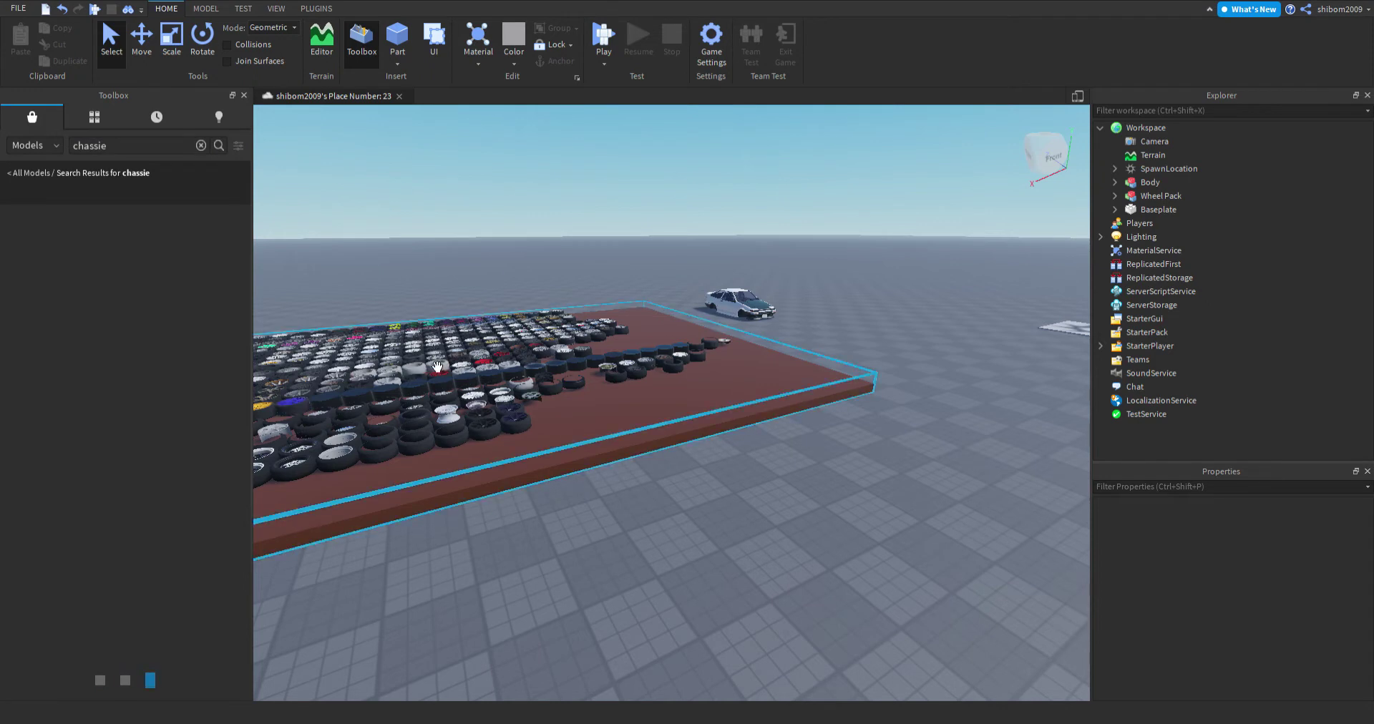
Ungroup the Wheel Pack model into its separate wheel groups.
right_click_drag(785, 423, 778, 422)
key("w")
left_click(561, 538)
key("ctrl+u")
left_click(768, 229)
right_click_drag(757, 294, 737, 293)
key("w")
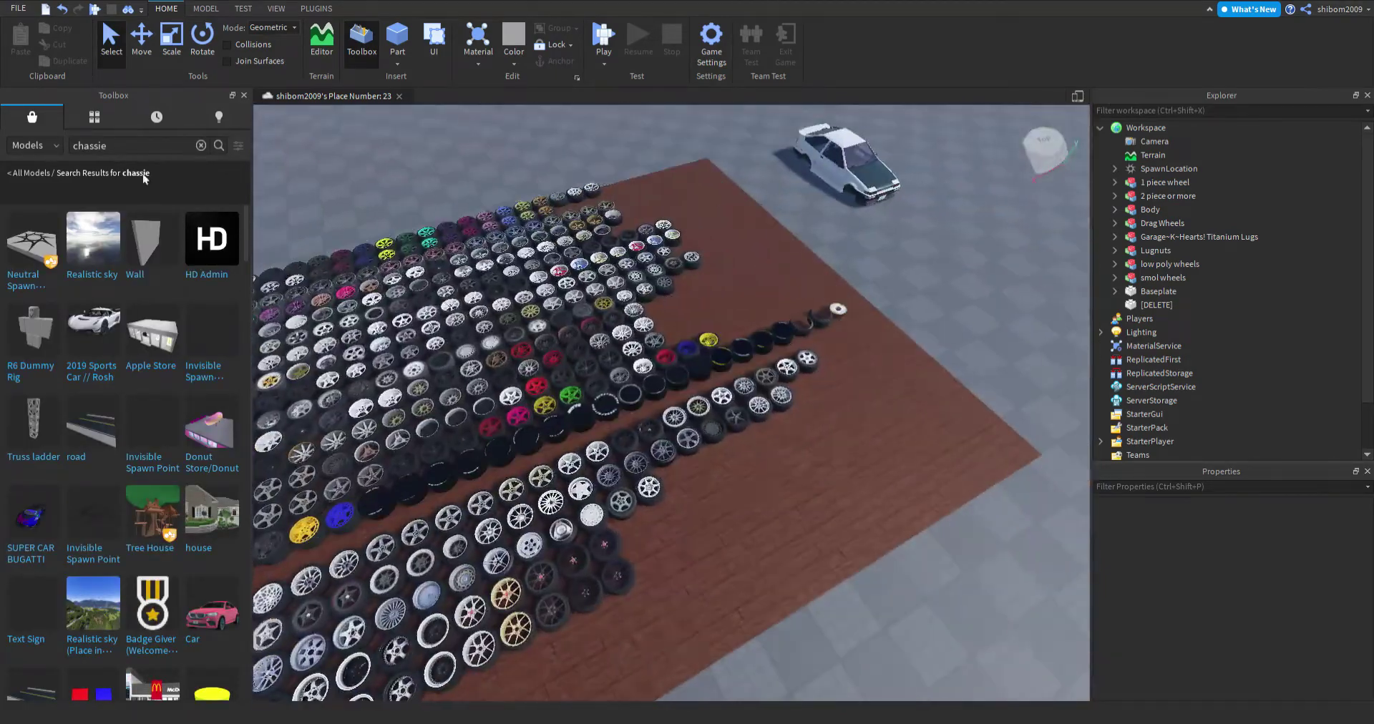
Search the Toolbox models for "a chassis" and insert the A-Chassis 6.81T model into the scene.
left_click(37, 124)
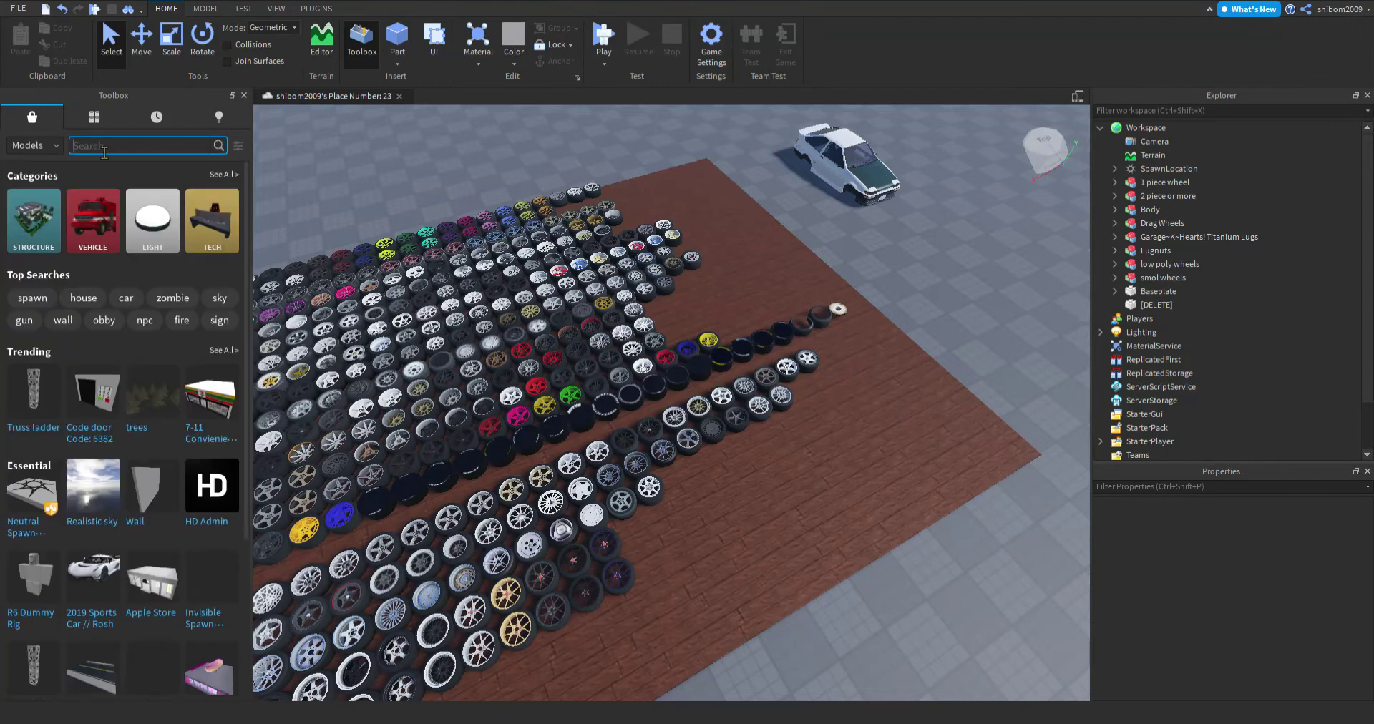
left_click(81, 145)
type("chassi")
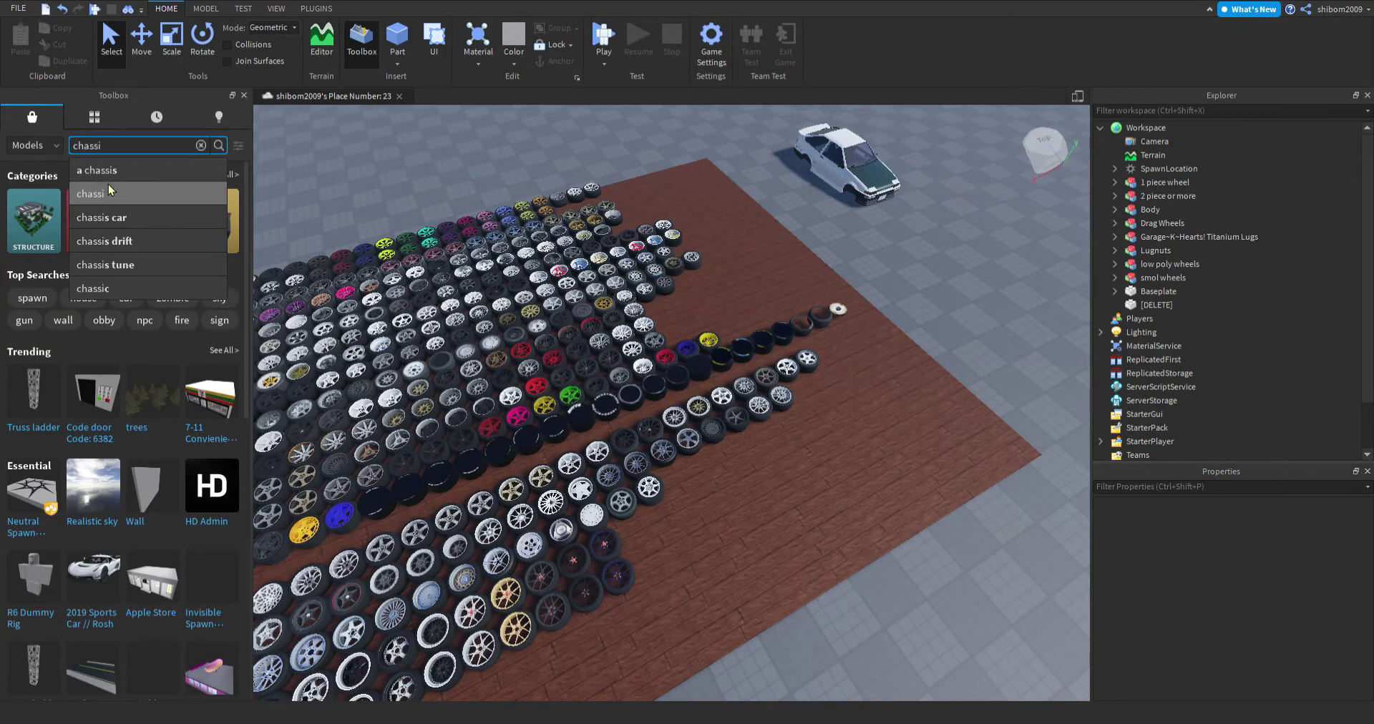
left_click(117, 178)
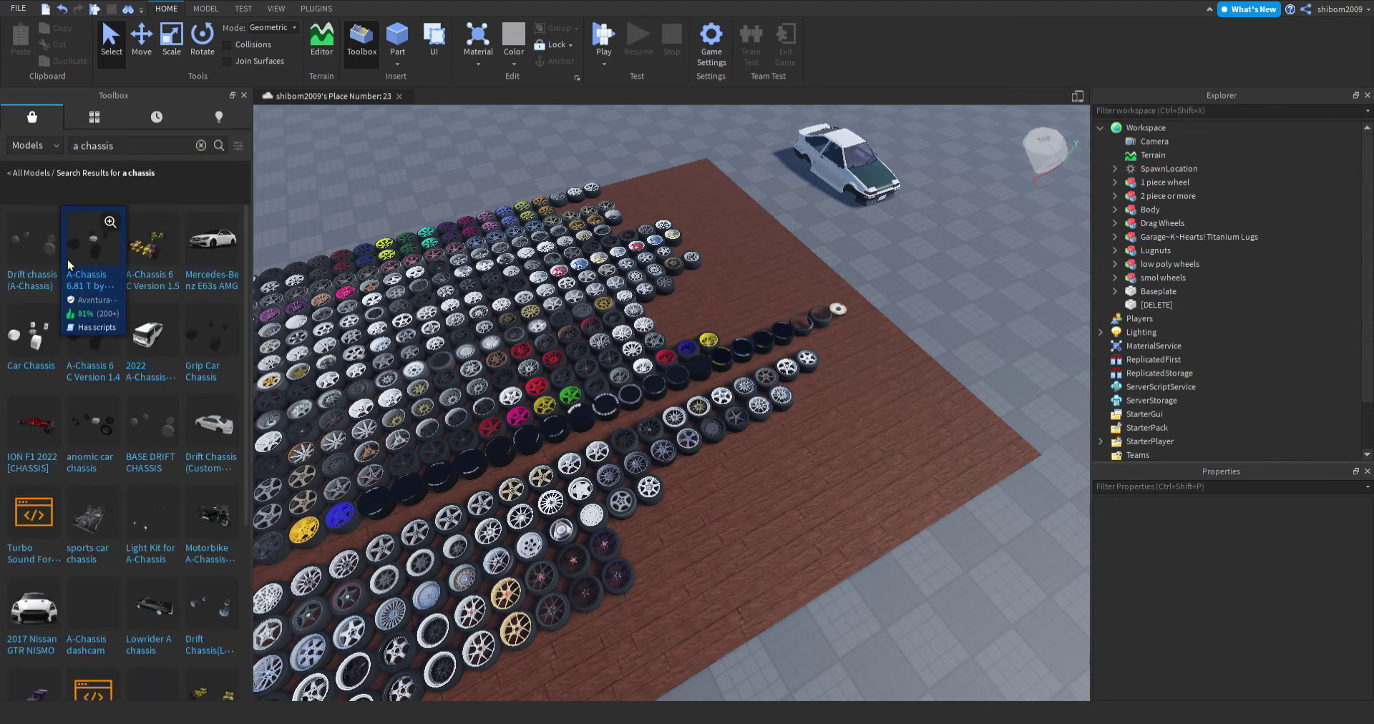
left_click(85, 247)
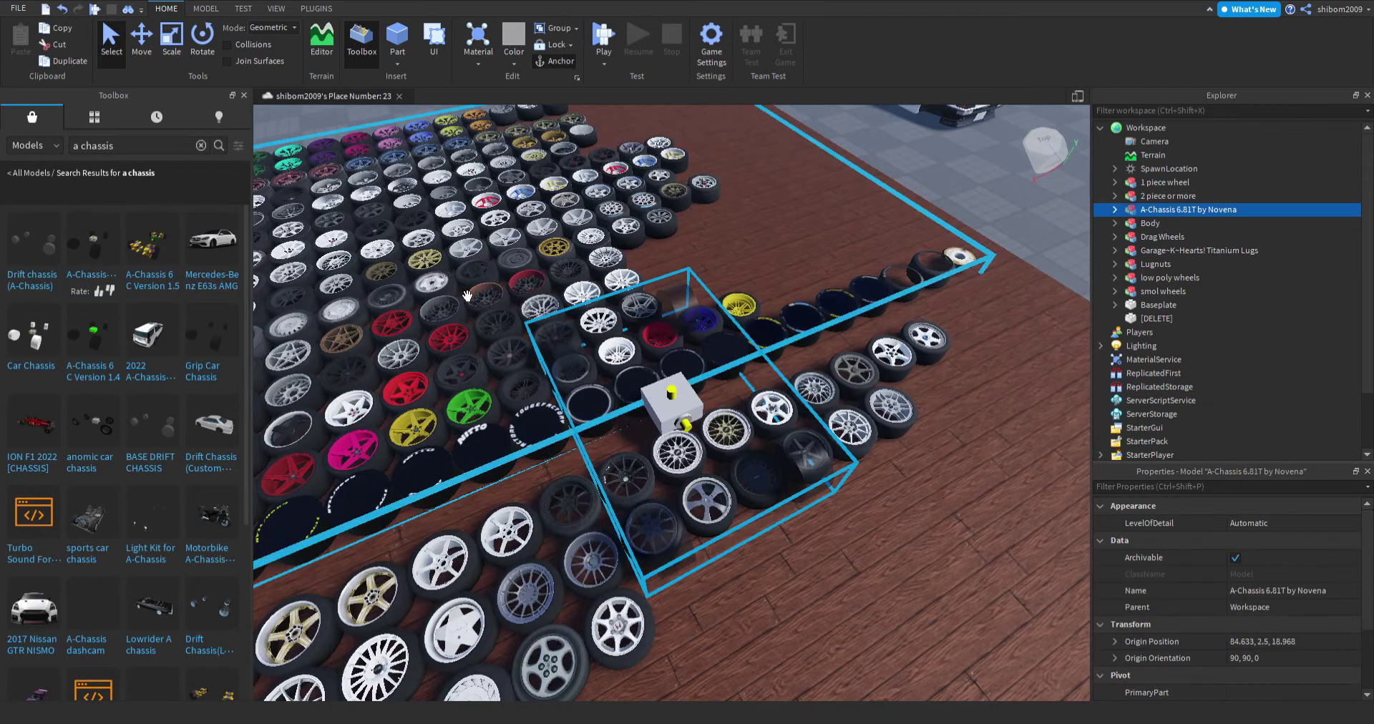
Move the "2 piece or more" wheel group away from the inserted chassis, toward the edge of the brown base.
key("d")
left_click_drag(753, 446, 458, 486)
key("s")
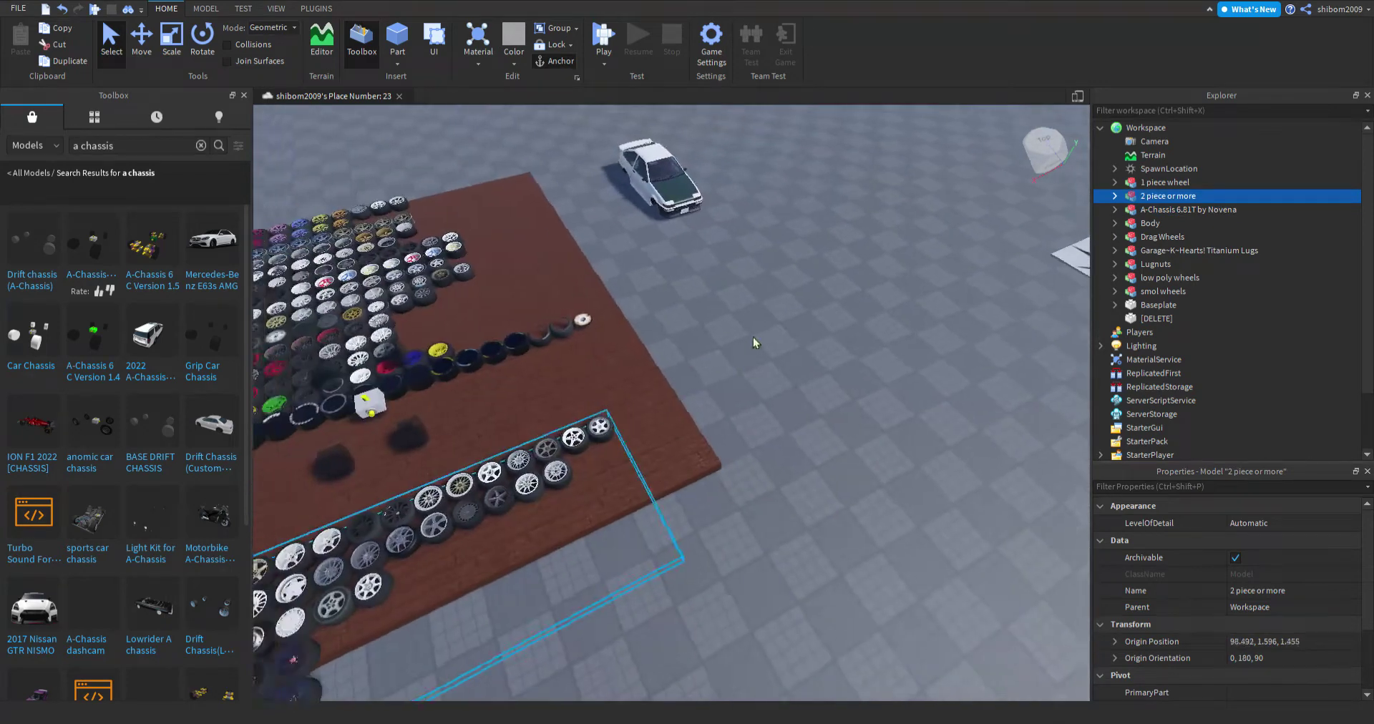
Move the A-Chassis off the brown base and place it beside the AE86 body.
left_click(754, 342)
key("w")
left_click_drag(365, 408, 603, 206)
left_click(668, 260)
key("w")
right_click_drag(667, 260, 668, 259)
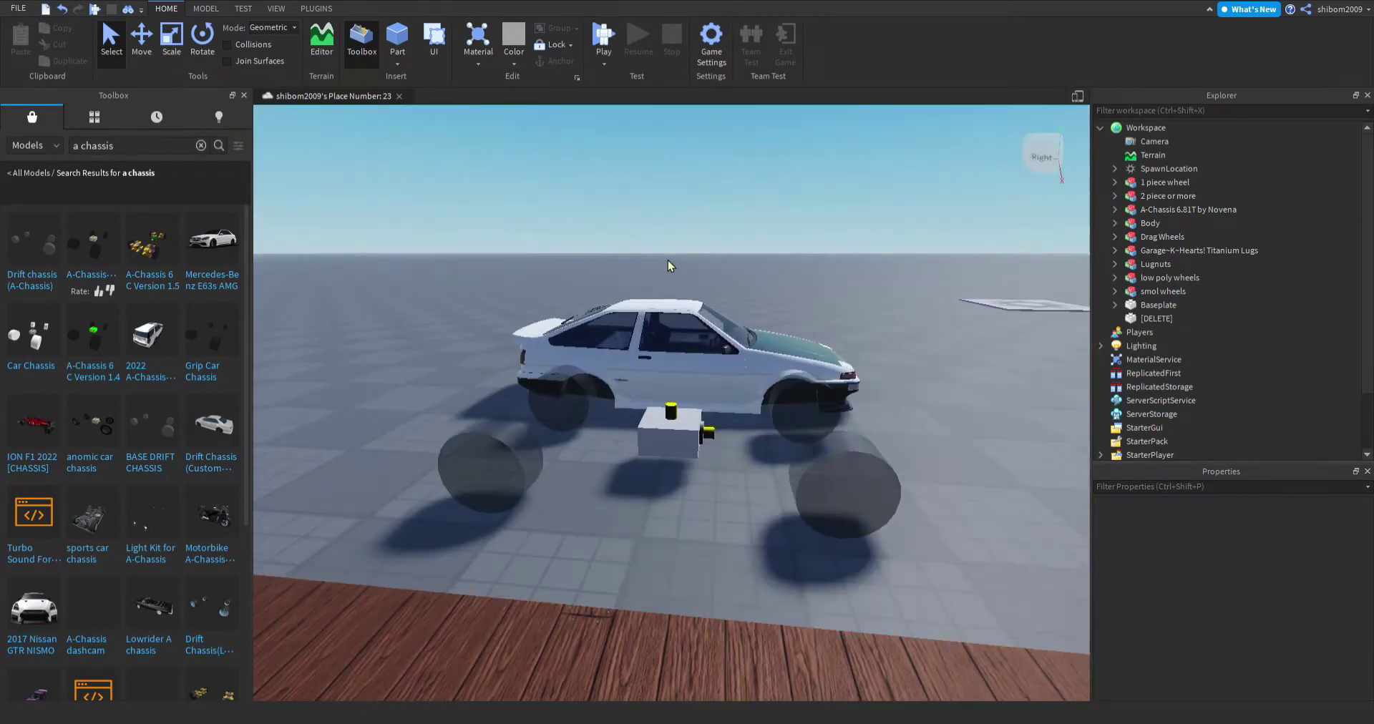
Ungroup the "1 piece wheel" group into its individual wheels.
key("s")
right_click_drag(597, 334, 675, 388)
key("w")
key("s")
scroll(675, 387, "up", 3)
left_click(639, 418)
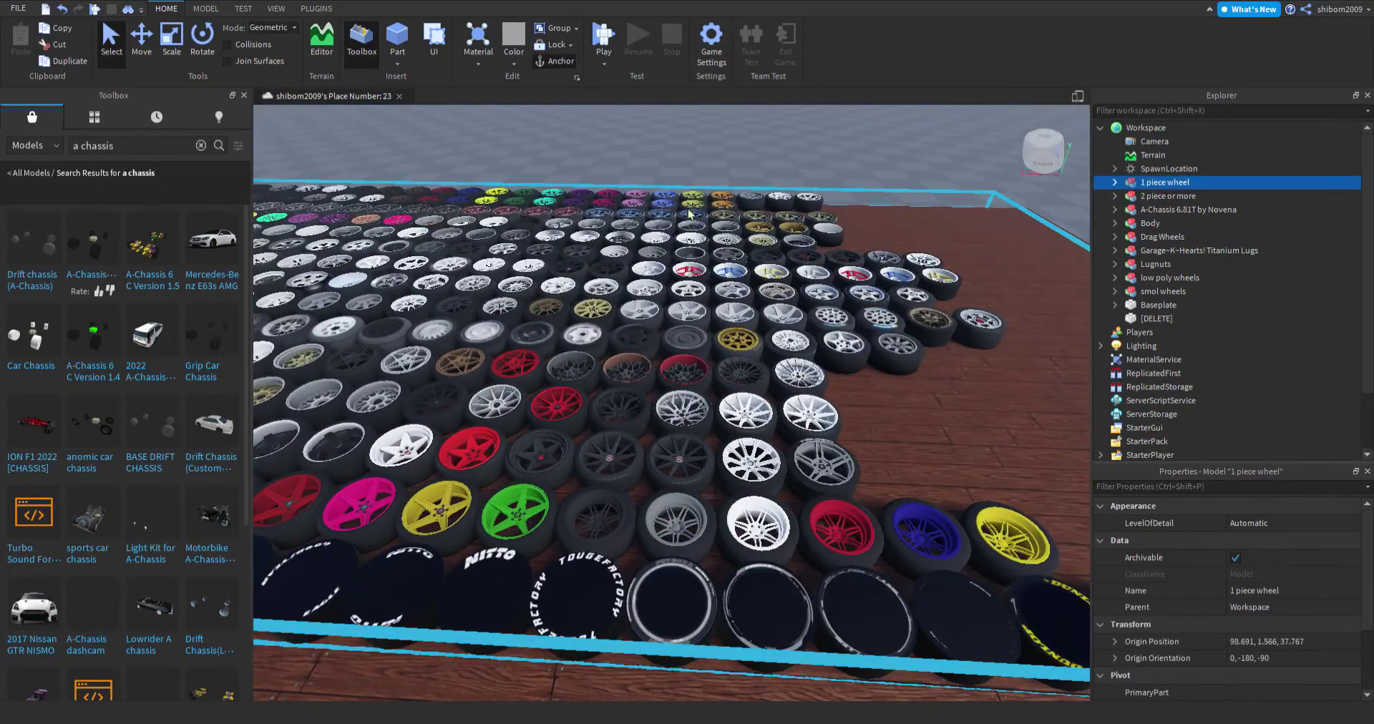
key("ctrl+u")
Look over the individual wheels on the brown base up close to choose a rim design.
left_click(647, 114)
scroll(647, 143, "down", 4)
right_click_drag(564, 345, 570, 289)
scroll(564, 345, "up", 3)
left_click(570, 288)
left_click(546, 509)
scroll(548, 438, "up", 3)
mouse_move(548, 438)
right_mouse_down()
mouse_move(528, 423)
mouse_move(548, 438)
right_mouse_up()
scroll(548, 438, "down", 3)
scroll(548, 438, "up", 3)
scroll(548, 438, "up", 2)
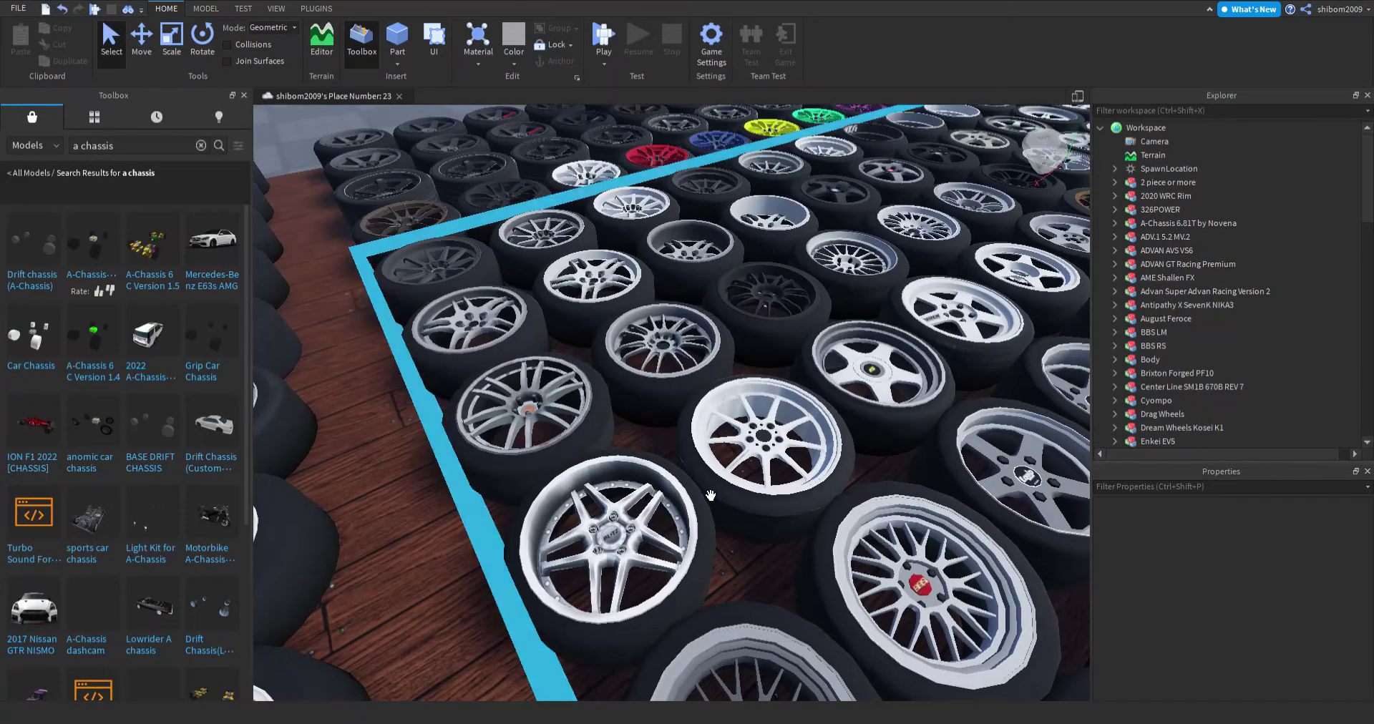
Take the BBS LM wheel out of the wheel rows and place it on the ground near the AE86.
left_click(711, 495)
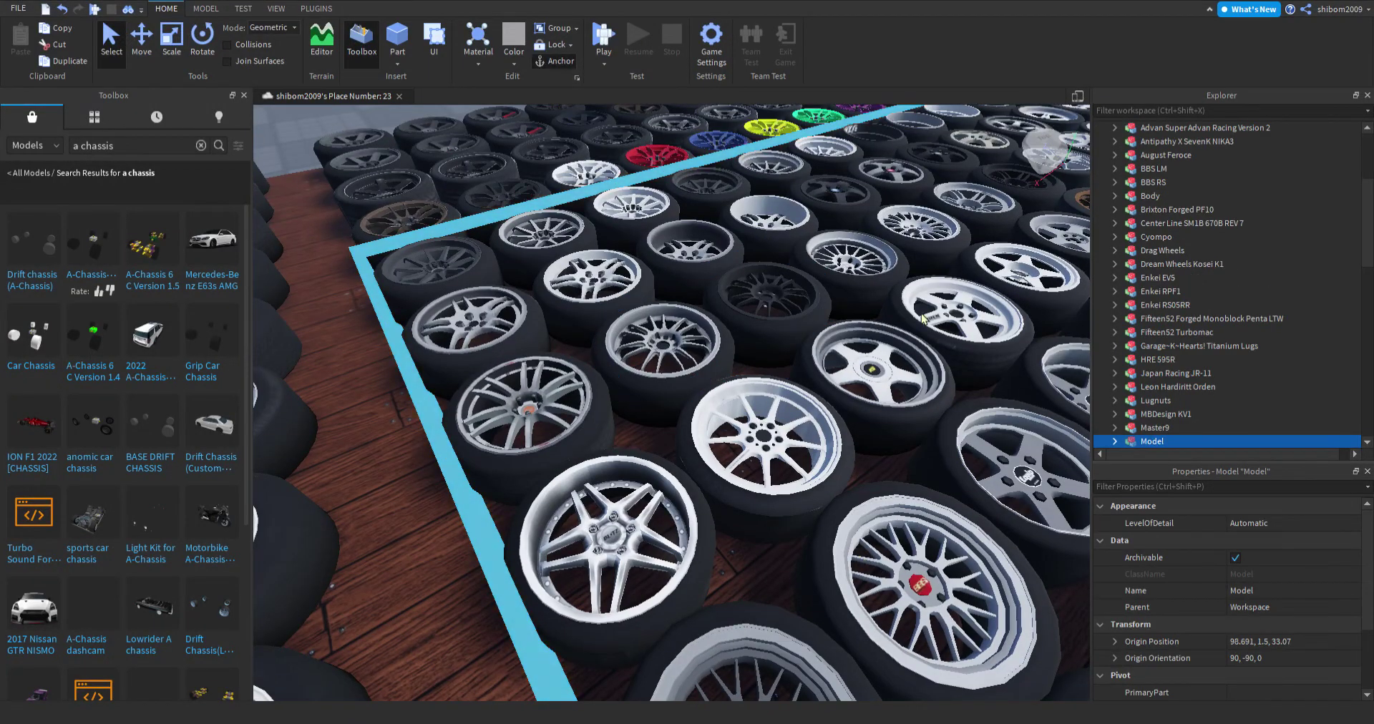
scroll(923, 318, "down", 5)
left_click(609, 486)
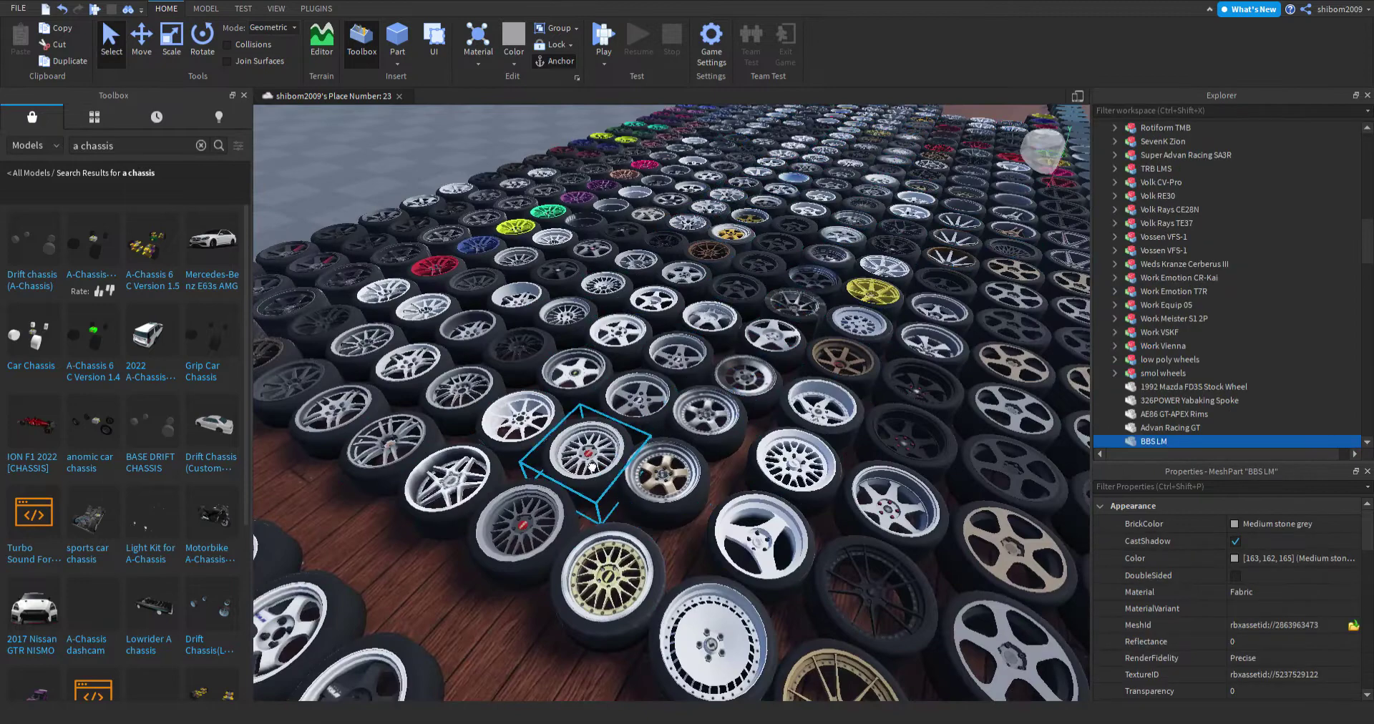
scroll(609, 485, "down", 10)
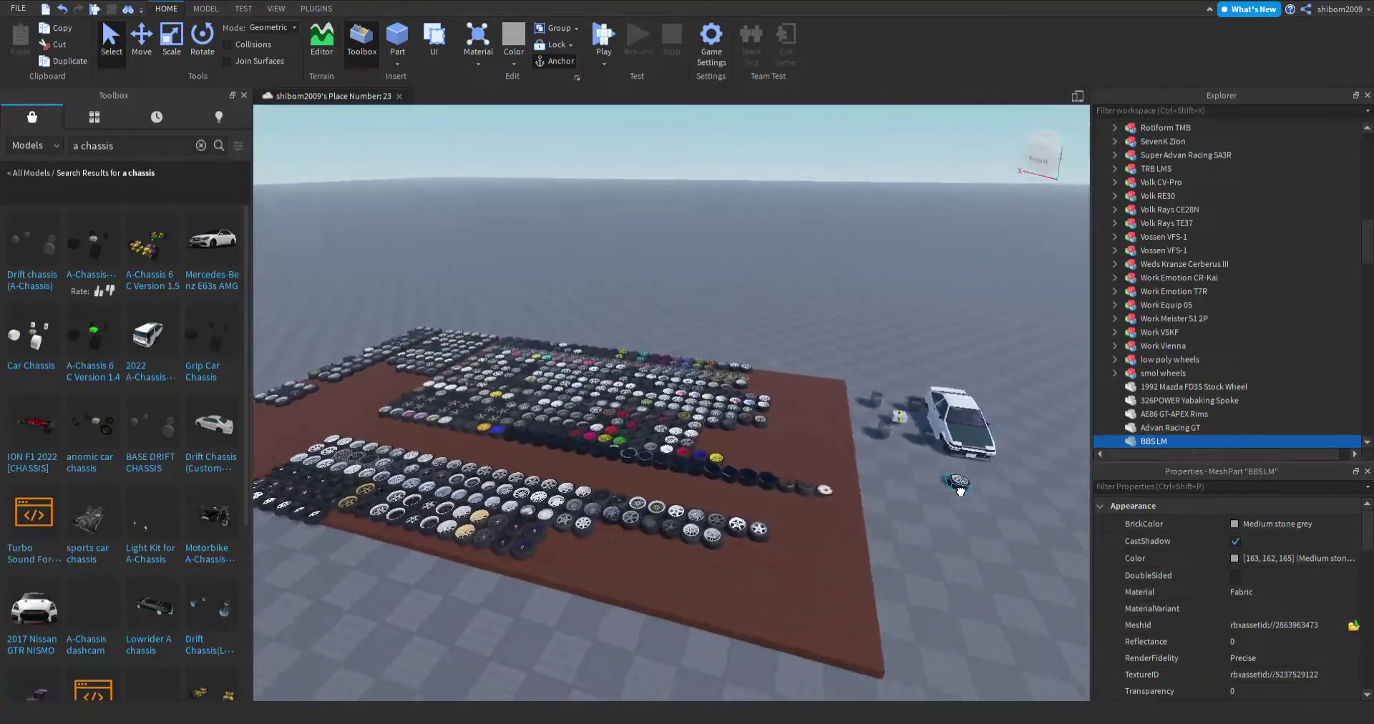
left_click_drag(960, 492, 958, 520)
Delete all the remaining wheels together with the brown base, keeping the car body, chassis and BBS LM wheel.
key("s")
key("d")
scroll(751, 623, "down", 3)
left_click_drag(751, 623, 245, 213)
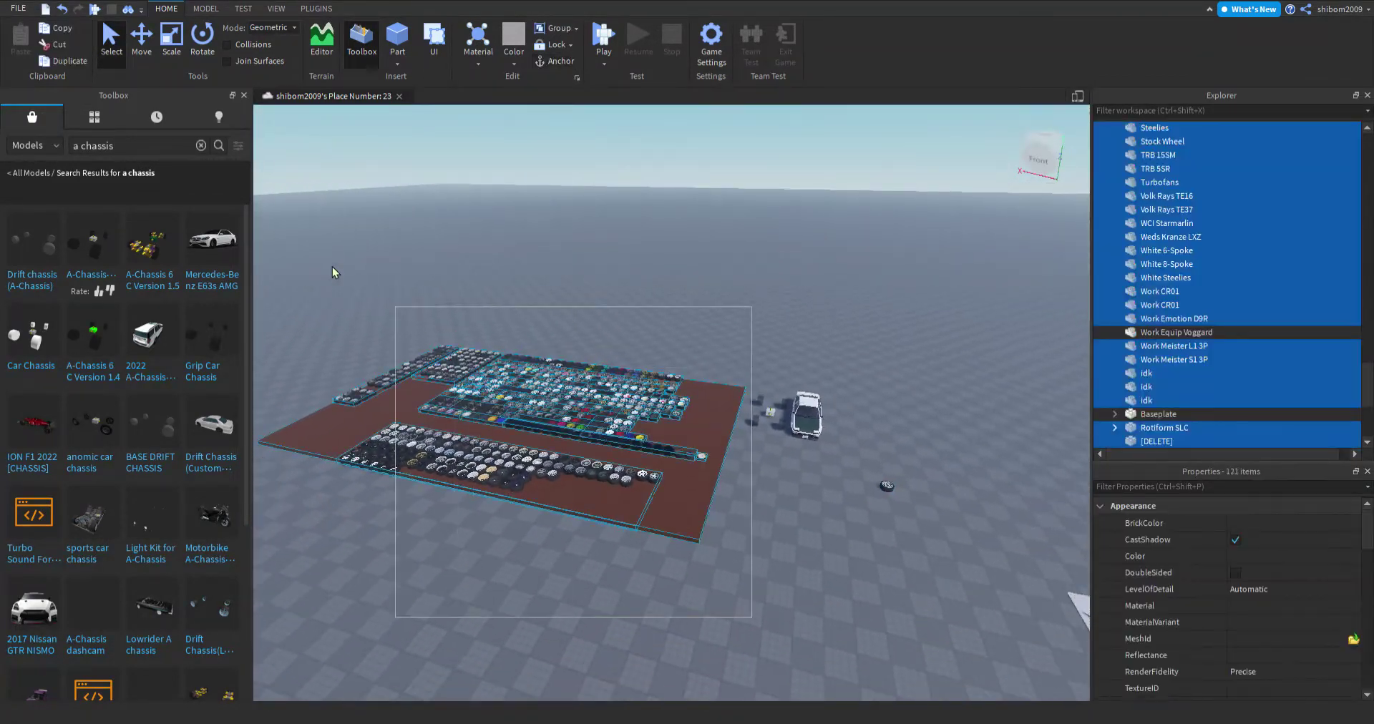
key("Delete")
Move the BBS LM wheel next to the A-Chassis's front-right wheel.
scroll(723, 367, "up", 5)
right_click_drag(727, 371, 741, 386)
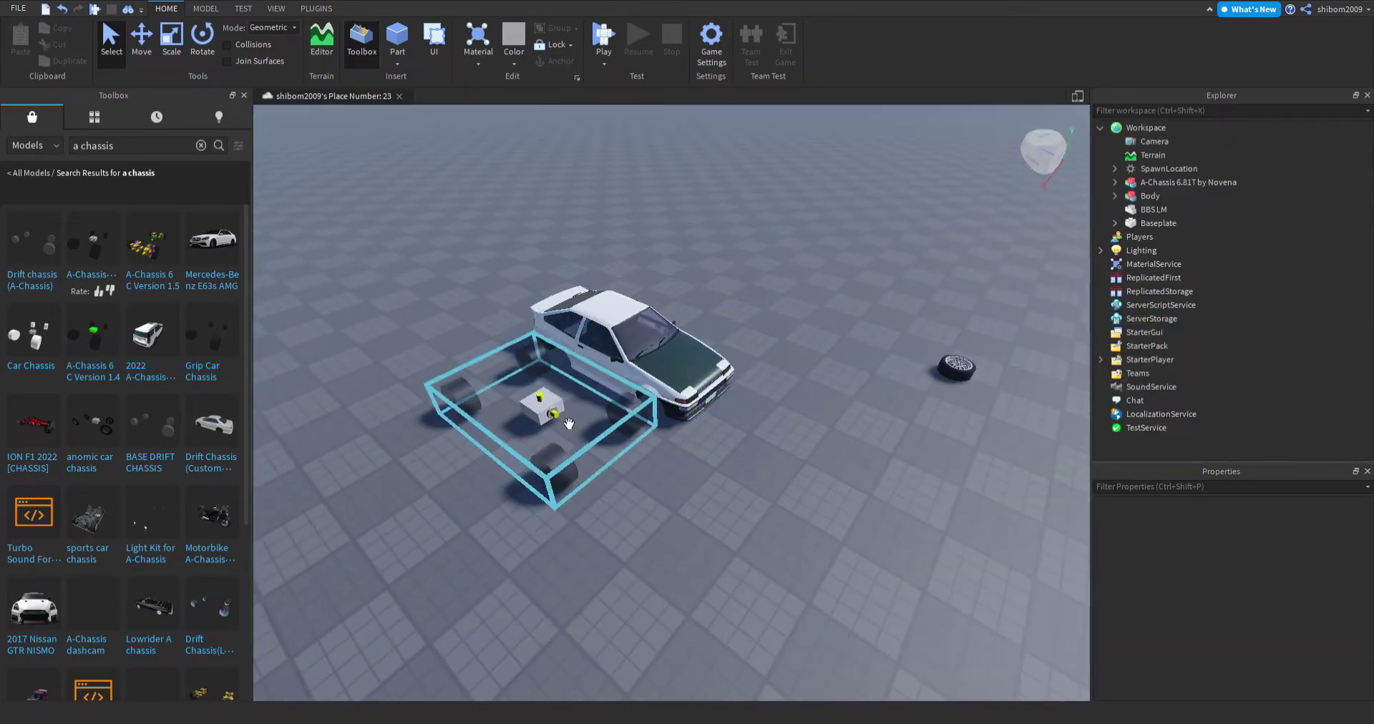
key("d")
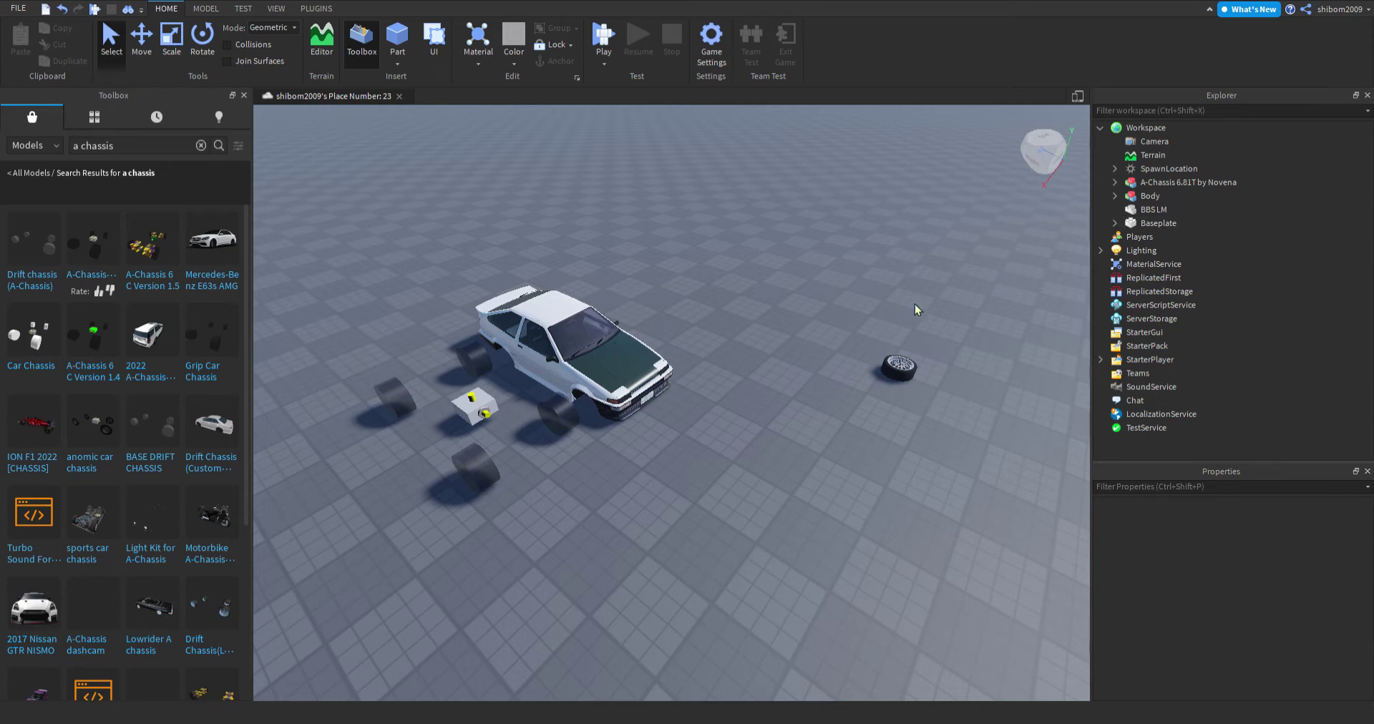
left_click_drag(916, 378, 649, 614)
key("a")
key("w")
Copy the Position value of the FR part in the A-Chassis's Wheels model.
left_click(933, 582)
left_click(679, 493)
scroll(1173, 601, "down", 3)
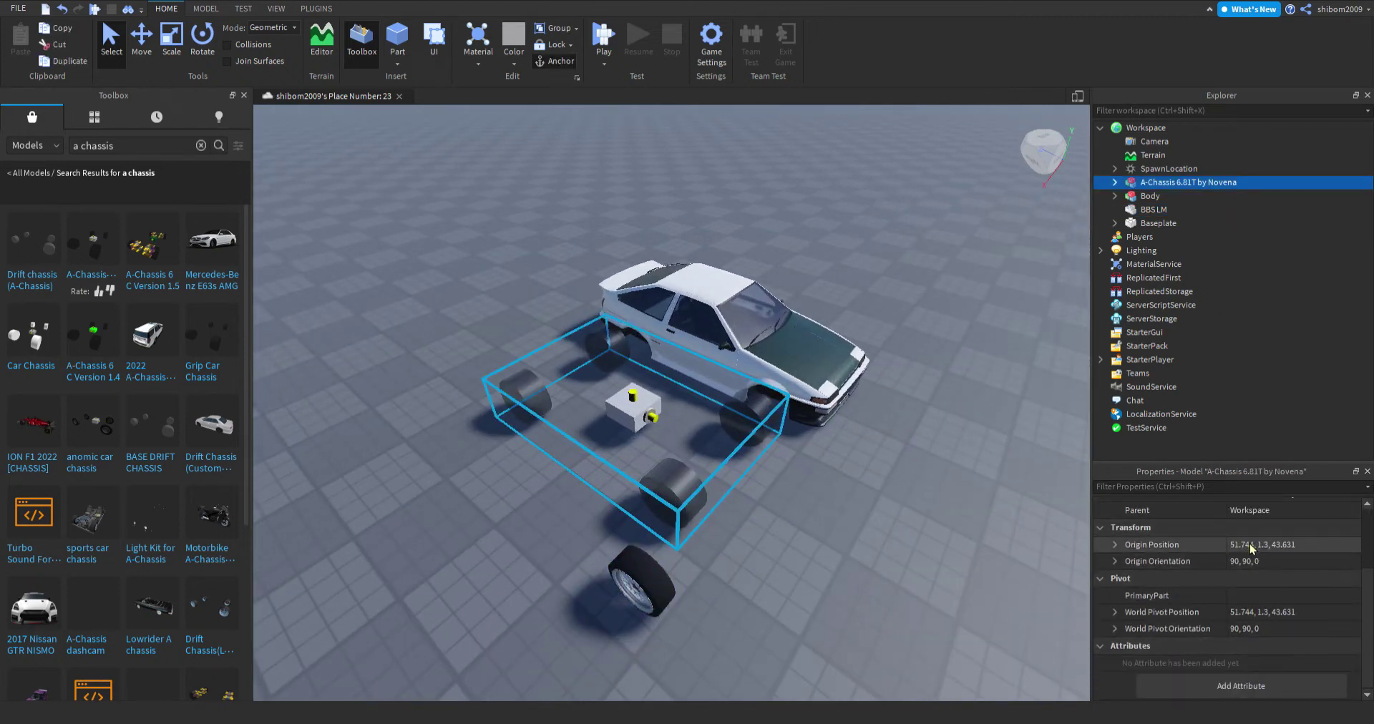
left_click(1115, 182)
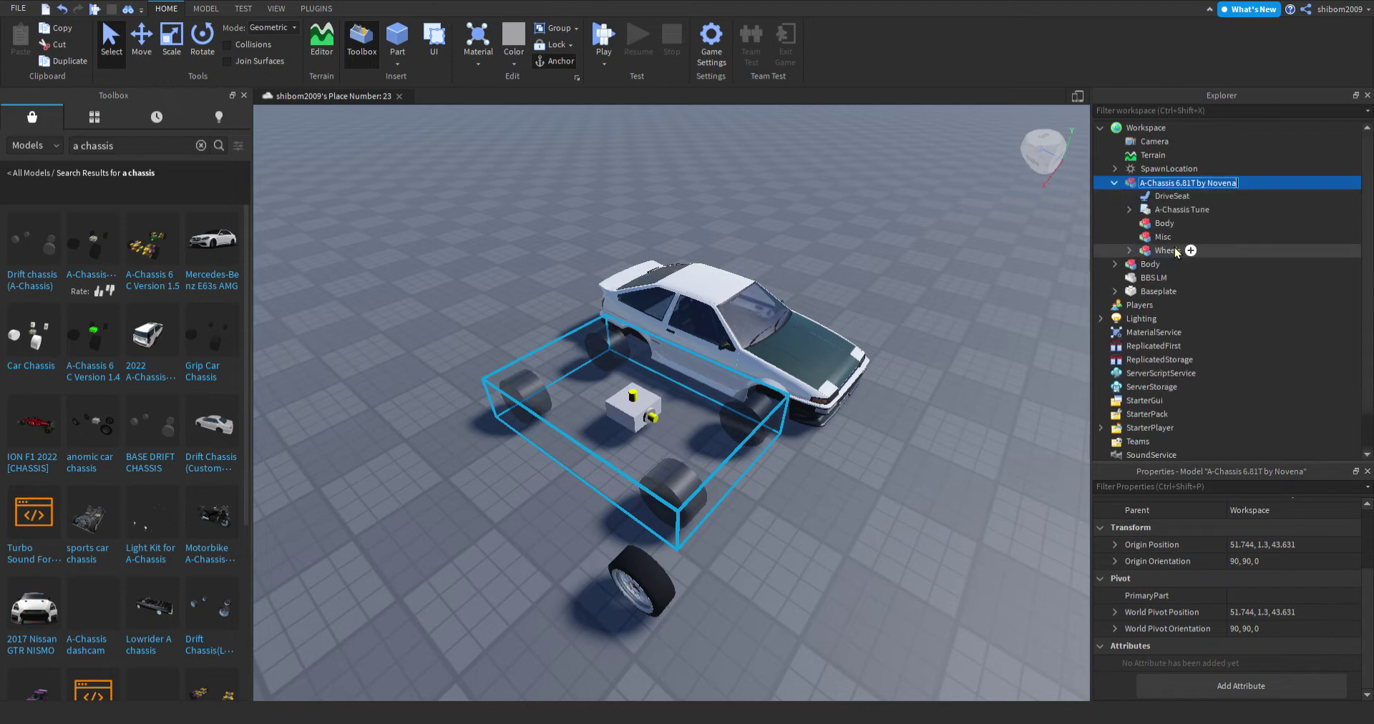
left_click(1129, 251)
left_click(1169, 278)
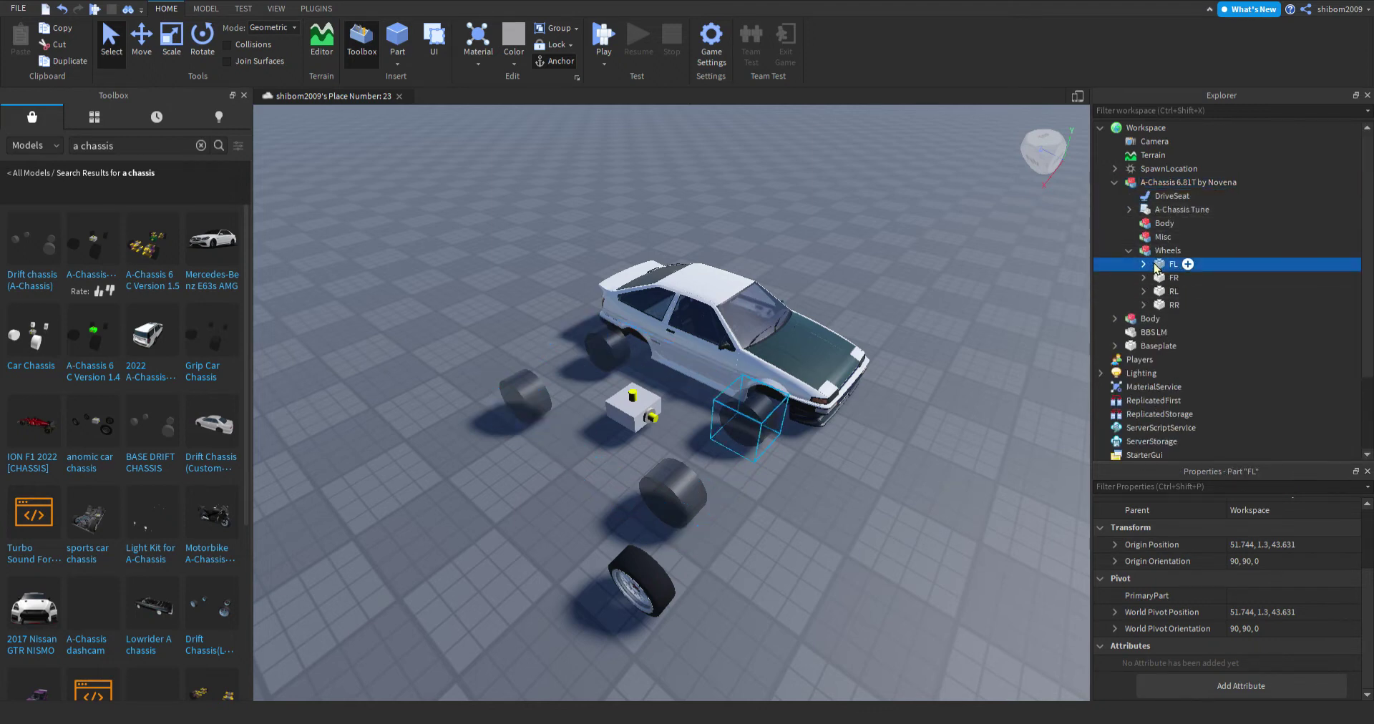
left_click(1143, 278)
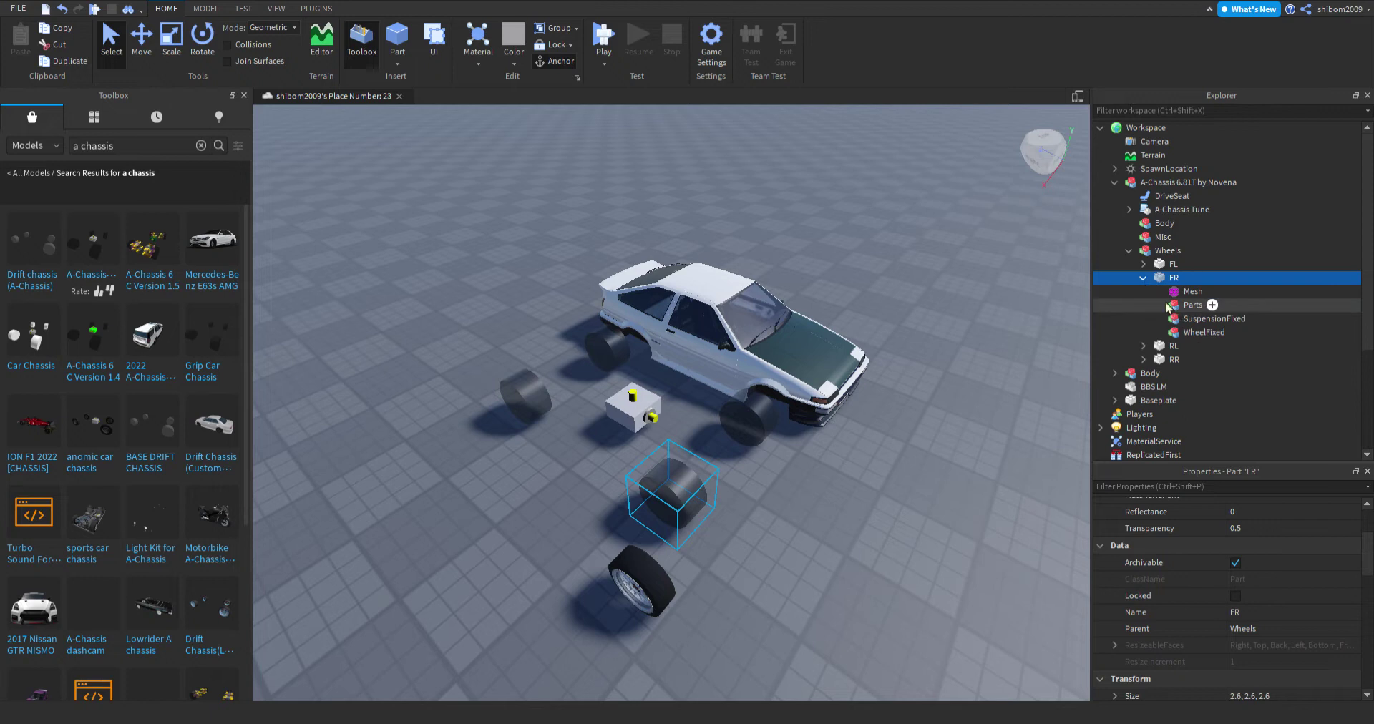
scroll(1280, 615, "down", 3)
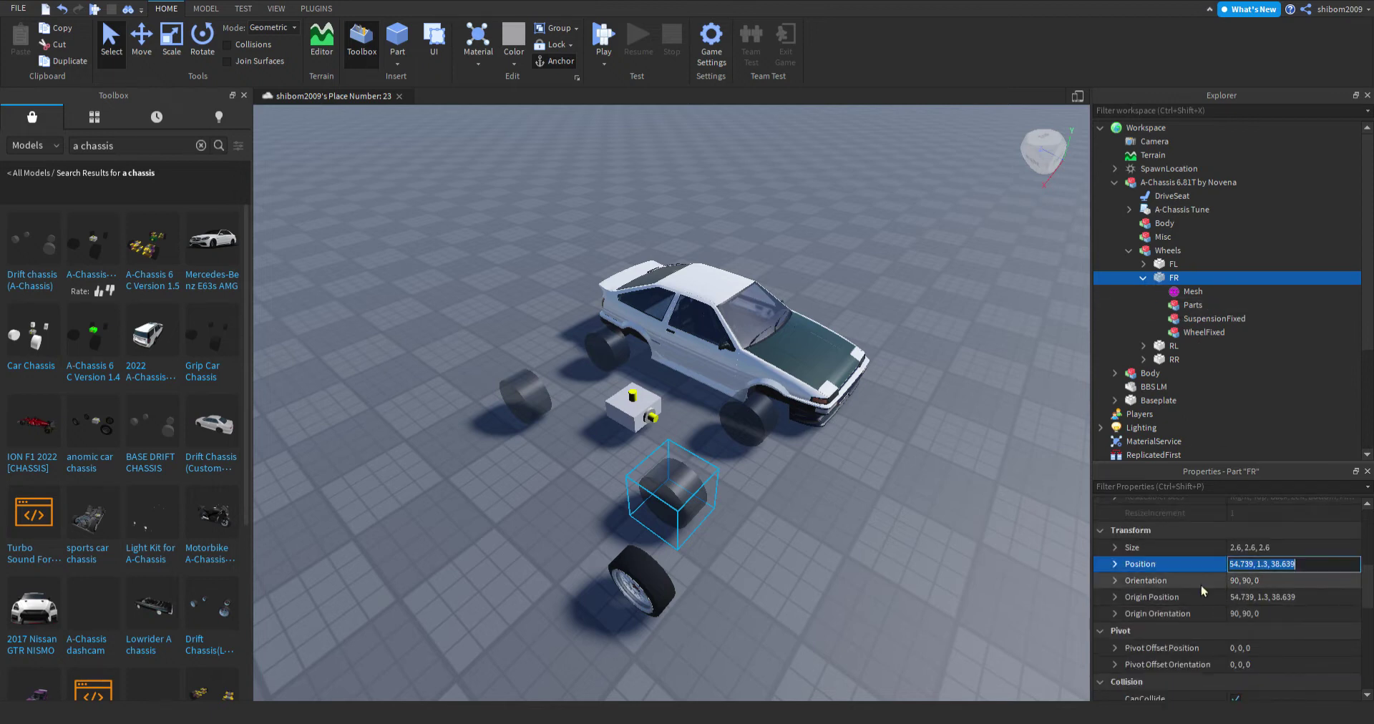
Set the BBS LM wheel's Position to 54.739, 1.3, 38.639 so it sits inside the FR wheel.
left_click(653, 578)
scroll(1244, 593, "down", 3)
left_click(1257, 549)
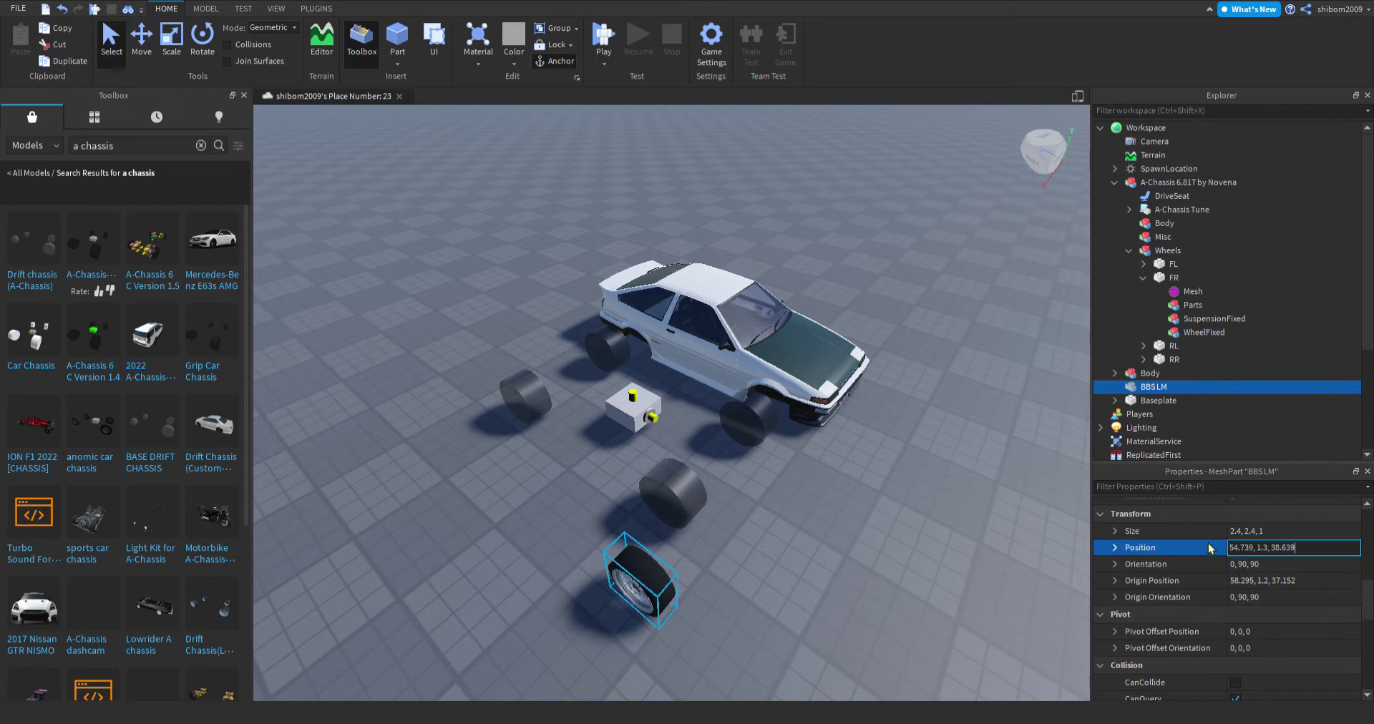
key("Return")
key("w")
right_click_drag(938, 479, 938, 480)
key("w")
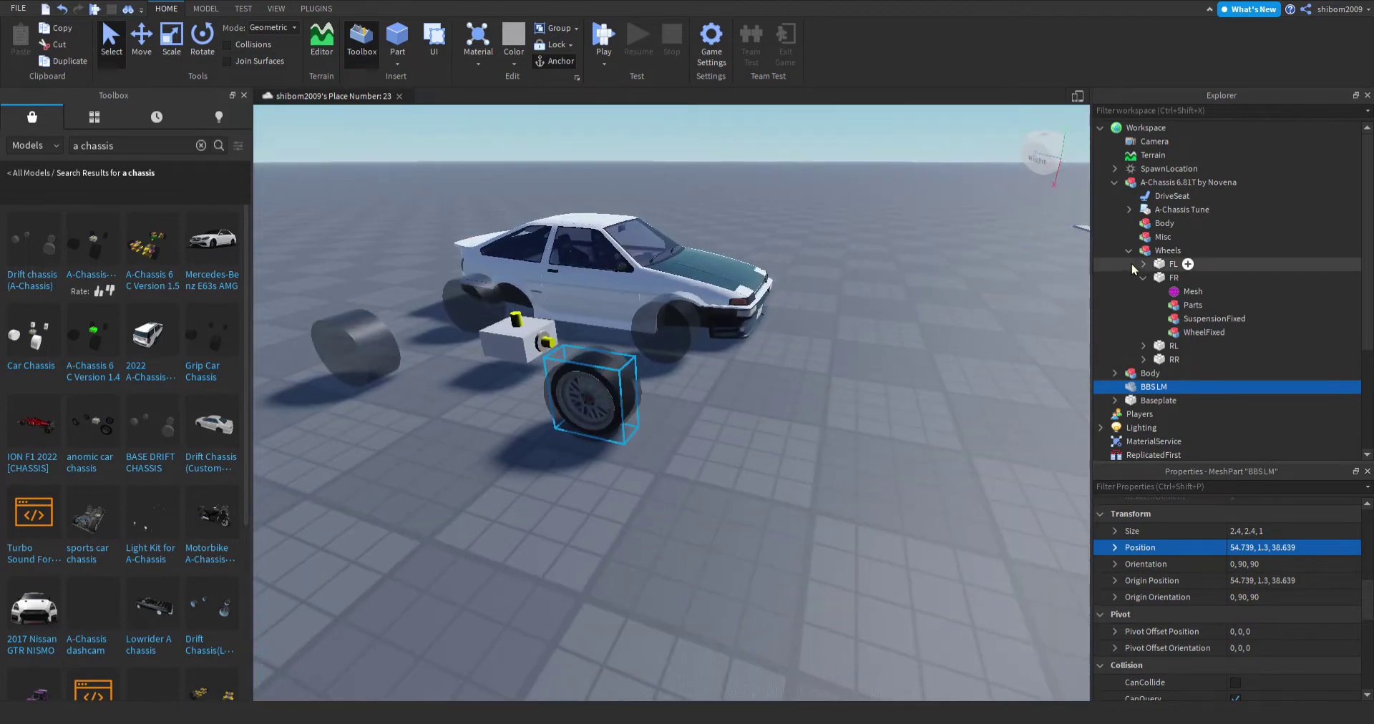
Change the BrickColor of the chassis wheels FL, FR, RL and RR to Institutional white.
left_click(1168, 278)
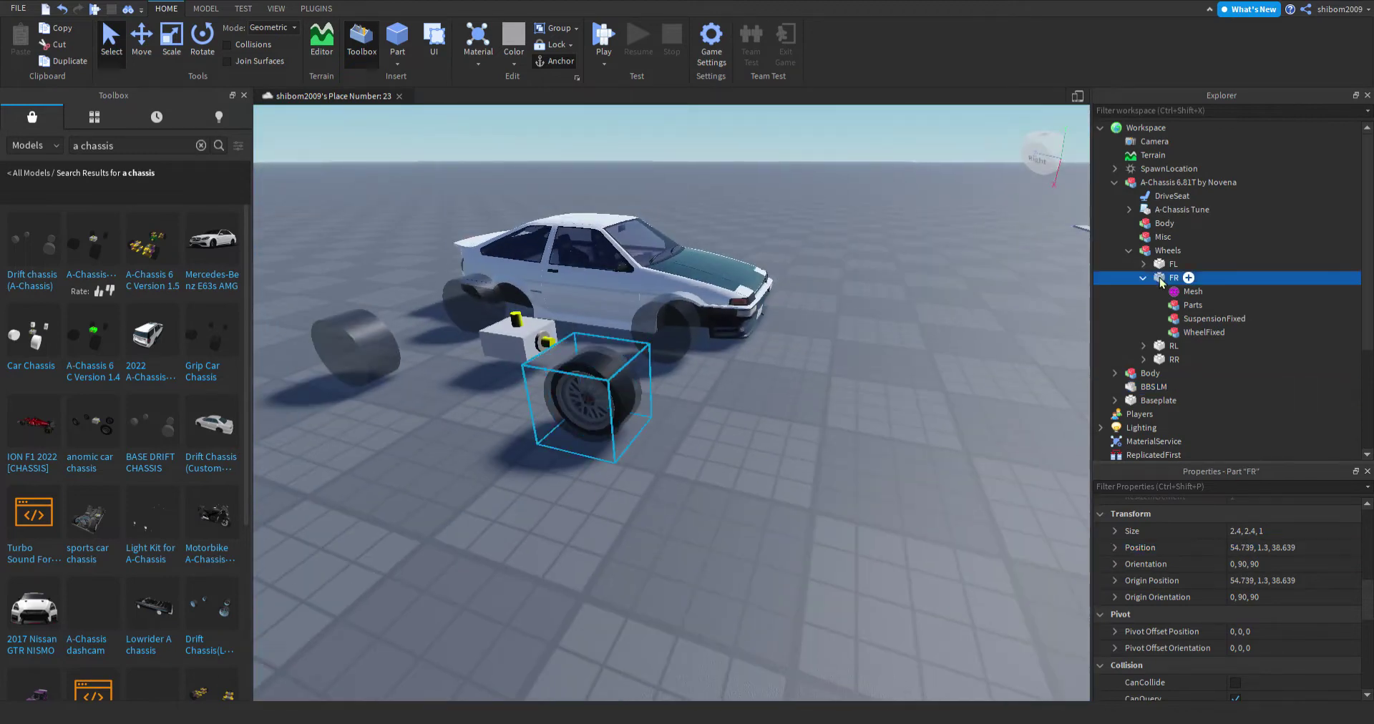
left_click(1162, 264, "ctrl")
left_click(1174, 359, "ctrl")
left_click(1174, 345, "ctrl")
scroll(1292, 537, "up", 5)
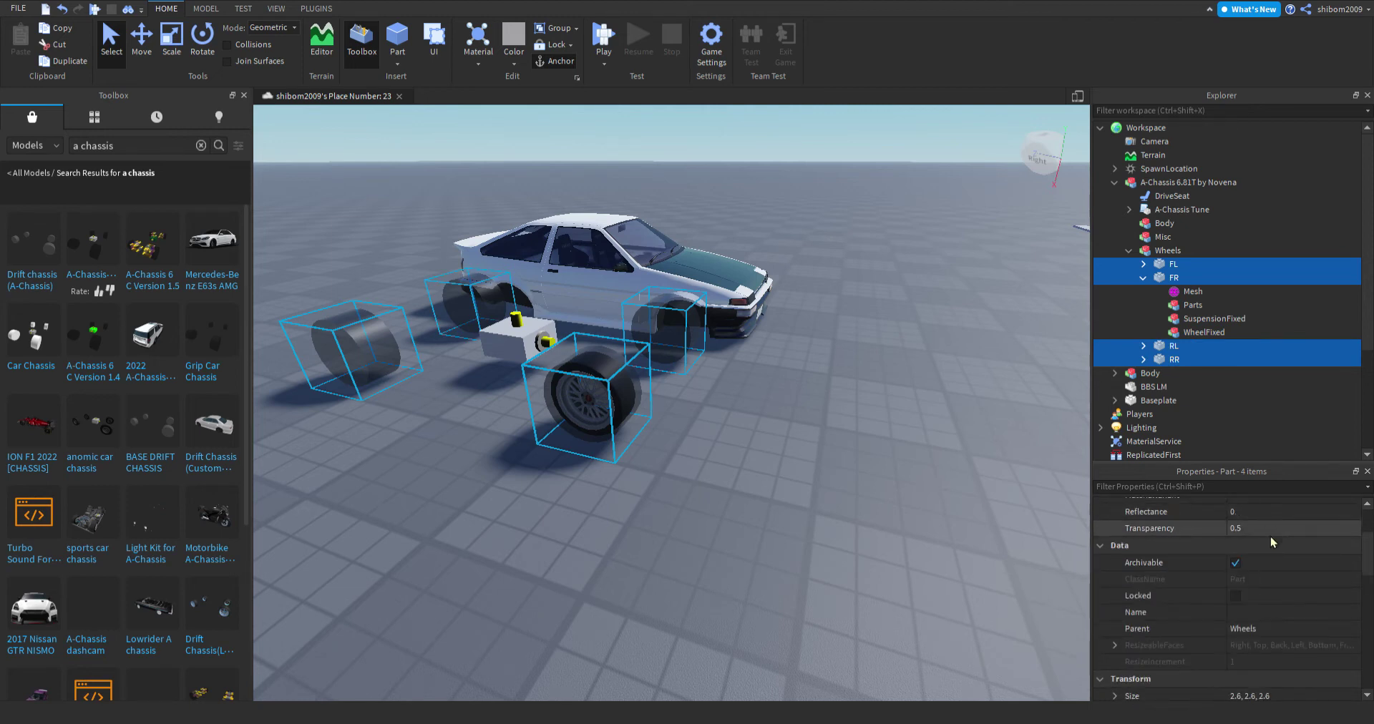
scroll(1271, 538, "up", 2)
left_click(1268, 524)
left_click(1348, 714)
left_click(822, 571)
Examine how the BBS LM wheel fits inside the chassis's front-right wheel cylinder.
right_click_drag(823, 571, 822, 571)
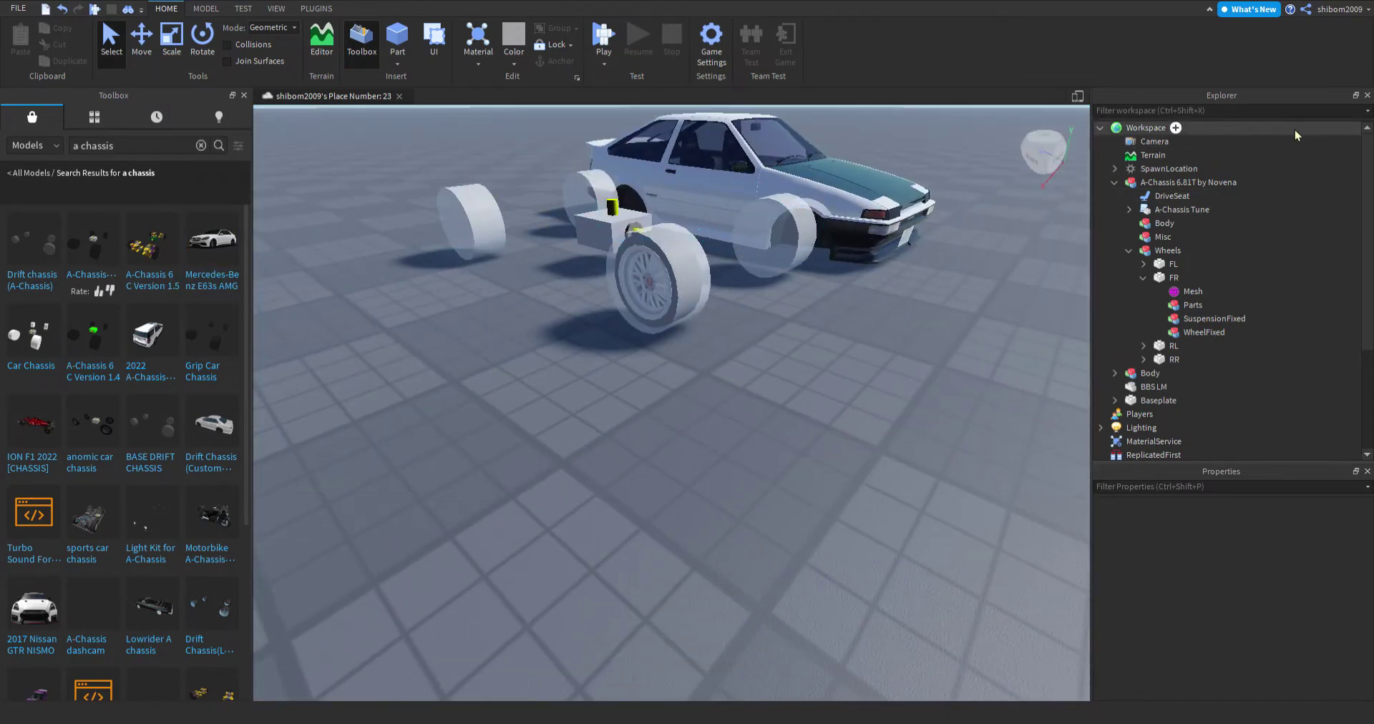
right_click_drag(679, 407, 700, 401)
scroll(700, 402, "down", 4)
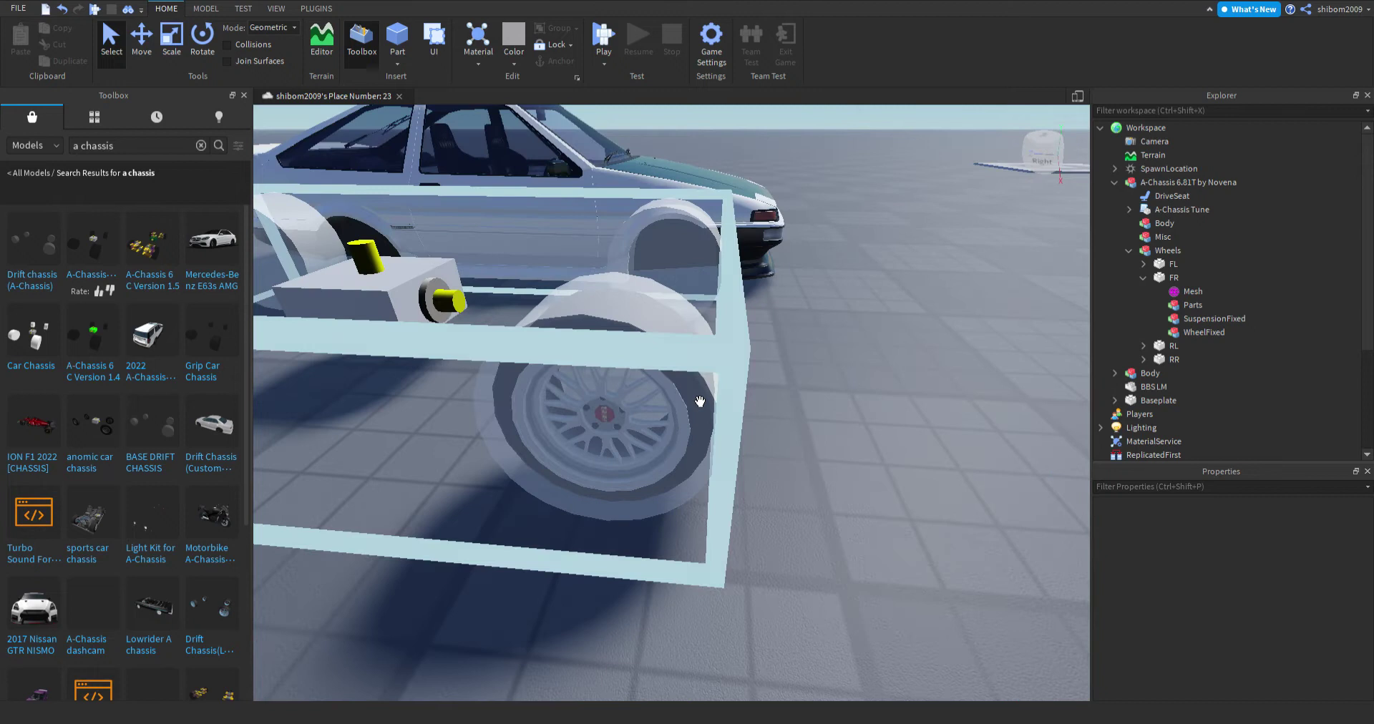
right_click_drag(726, 494, 727, 493)
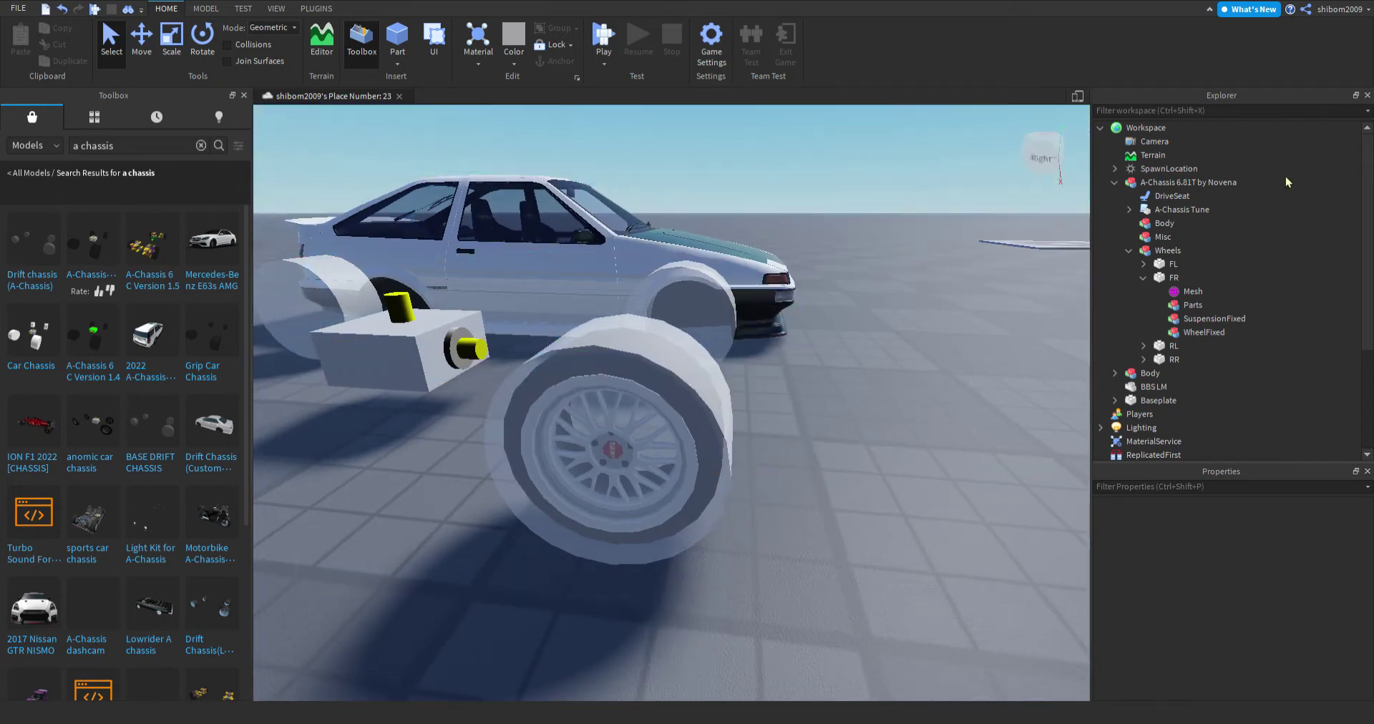
scroll(863, 249, "down", 6)
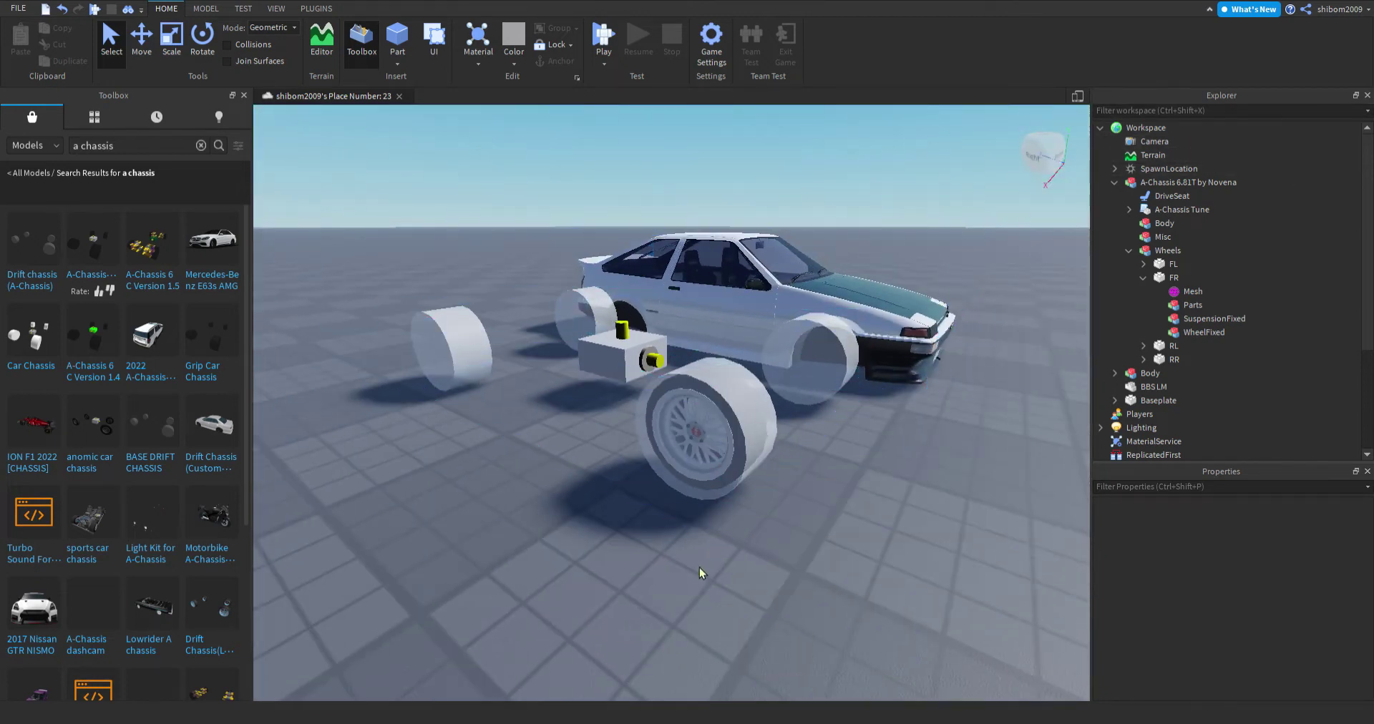
right_click_drag(699, 568, 708, 567)
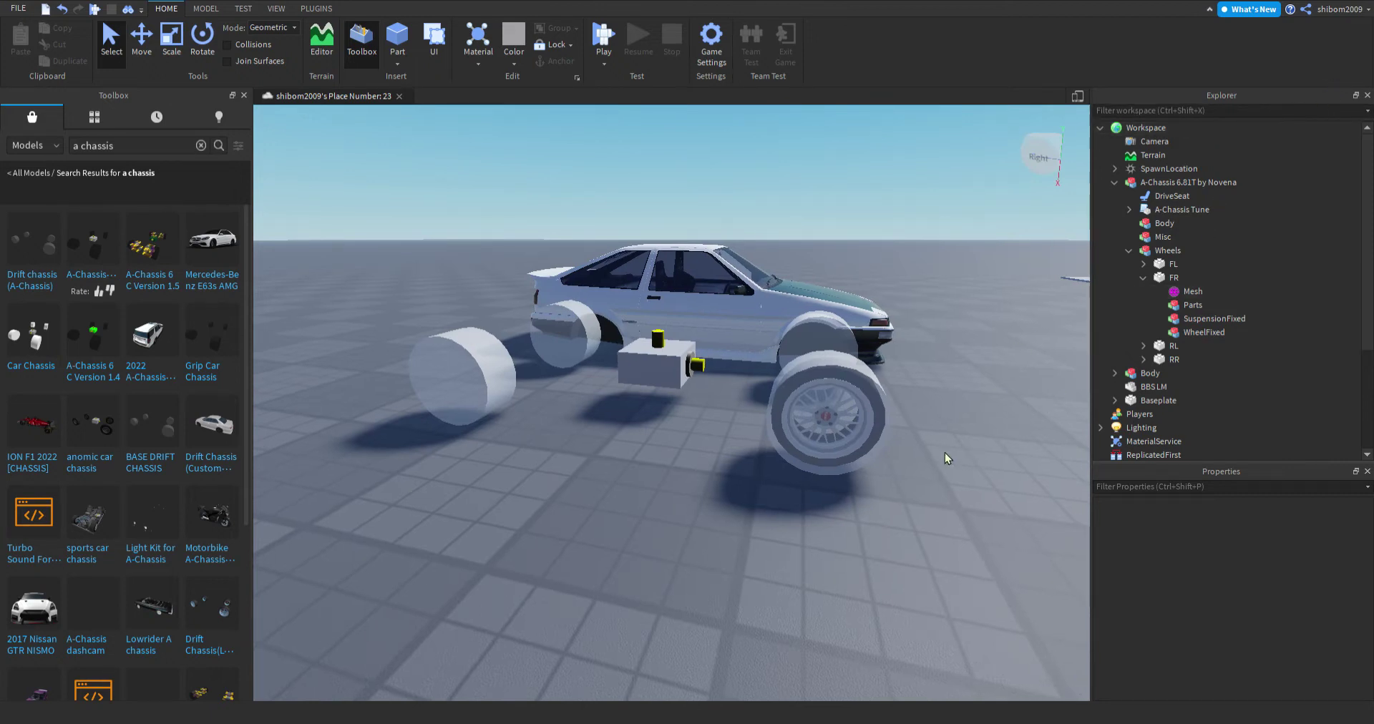
Duplicate the BBS LM wheel and move one copy forward, out in front of the chassis.
left_click(1148, 387)
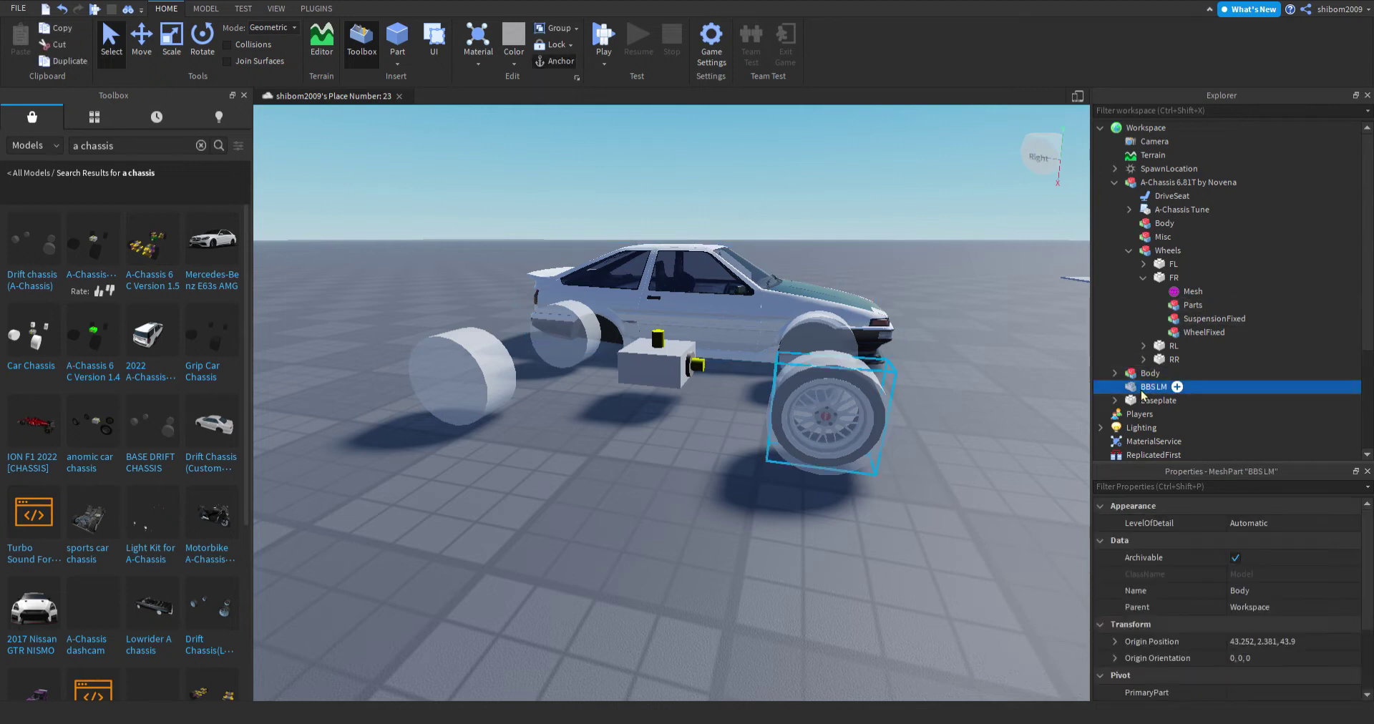
key("ctrl+2")
key("ctrl+d")
scroll(908, 449, "down", 5)
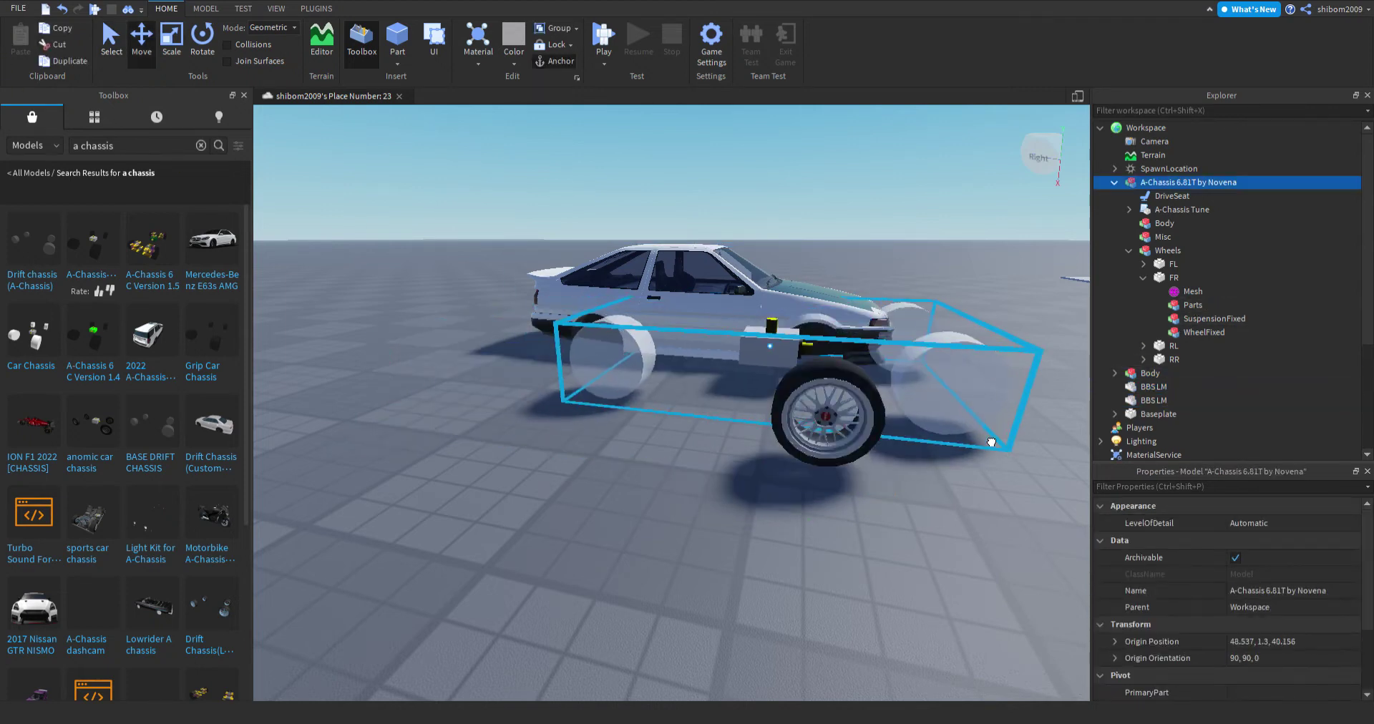
left_click(977, 412)
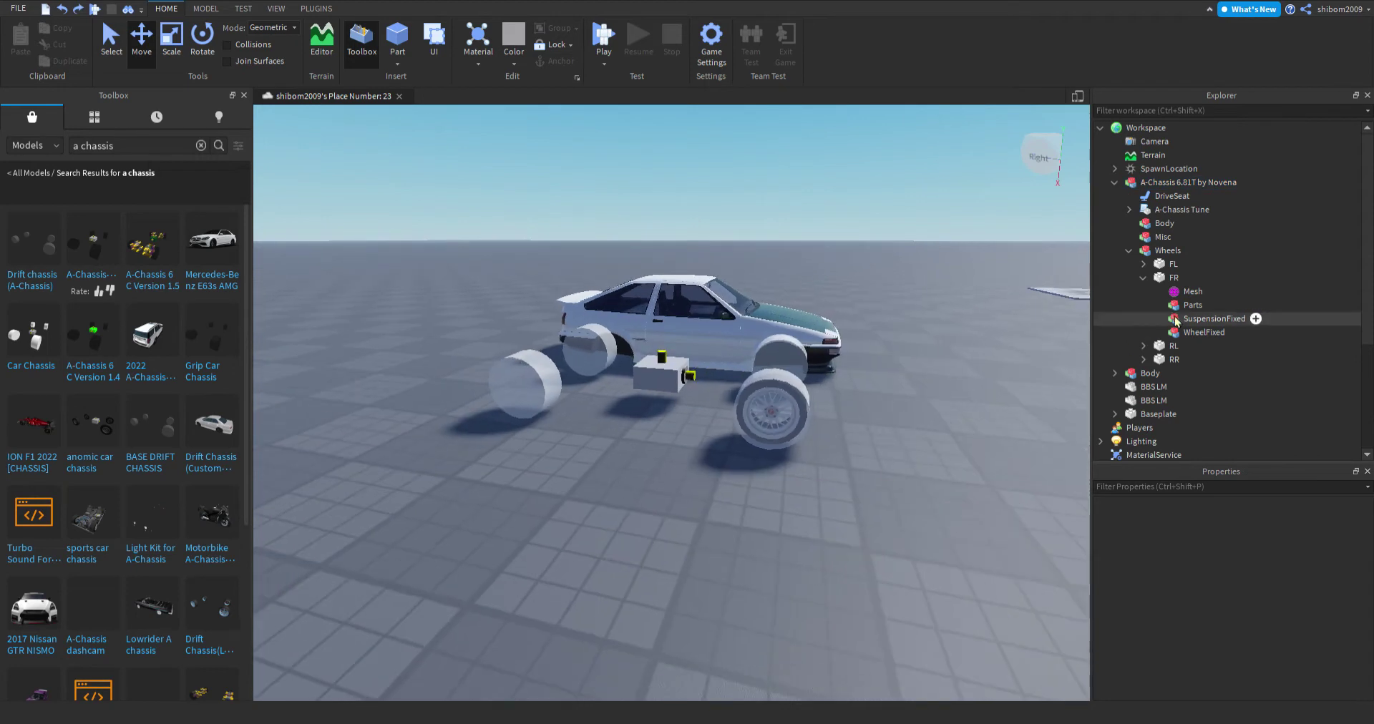
left_click(1152, 386)
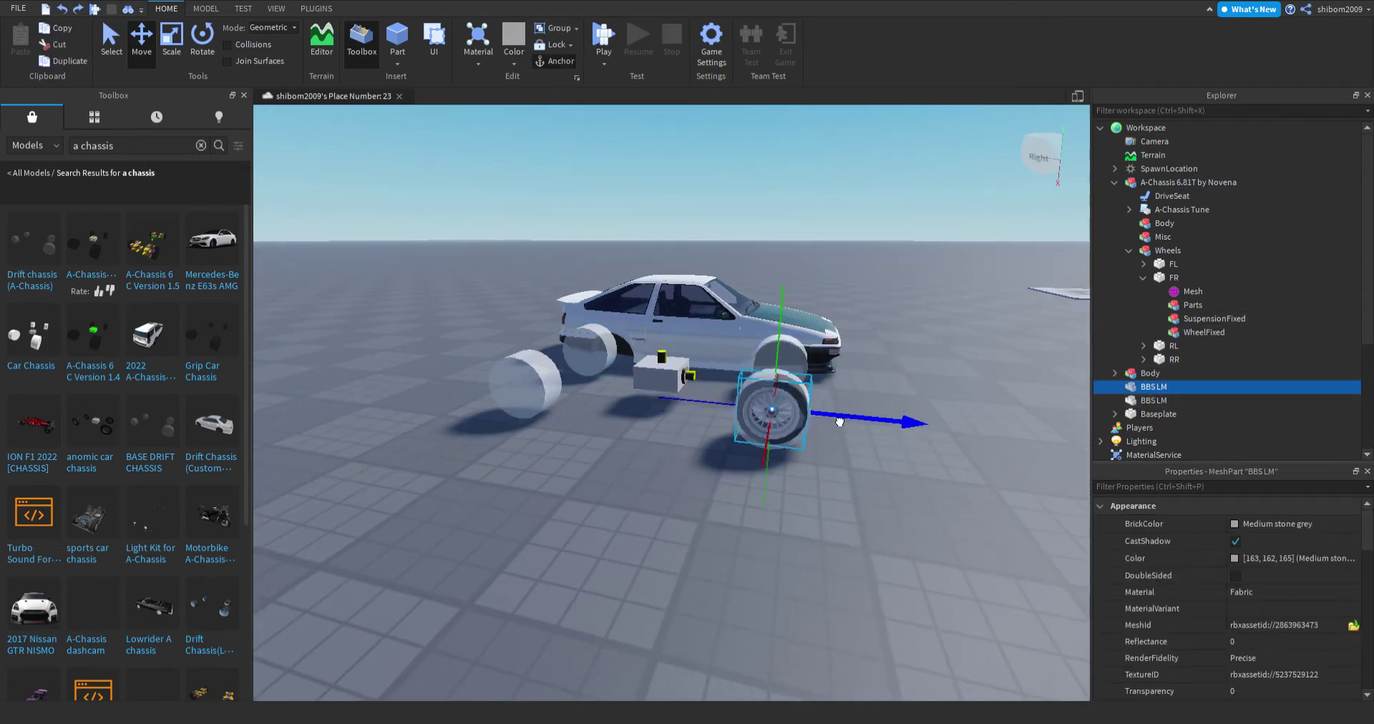
left_click_drag(806, 429, 977, 457)
left_click(957, 537)
Make two more BBS LM copies and line them up in a row ahead of the chassis.
left_click(1149, 390)
key("ctrl+d")
right_click_drag(876, 531, 917, 440)
left_click_drag(920, 412, 1110, 420)
key("ctrl+d")
left_click(887, 574)
scroll(886, 574, "up", 2)
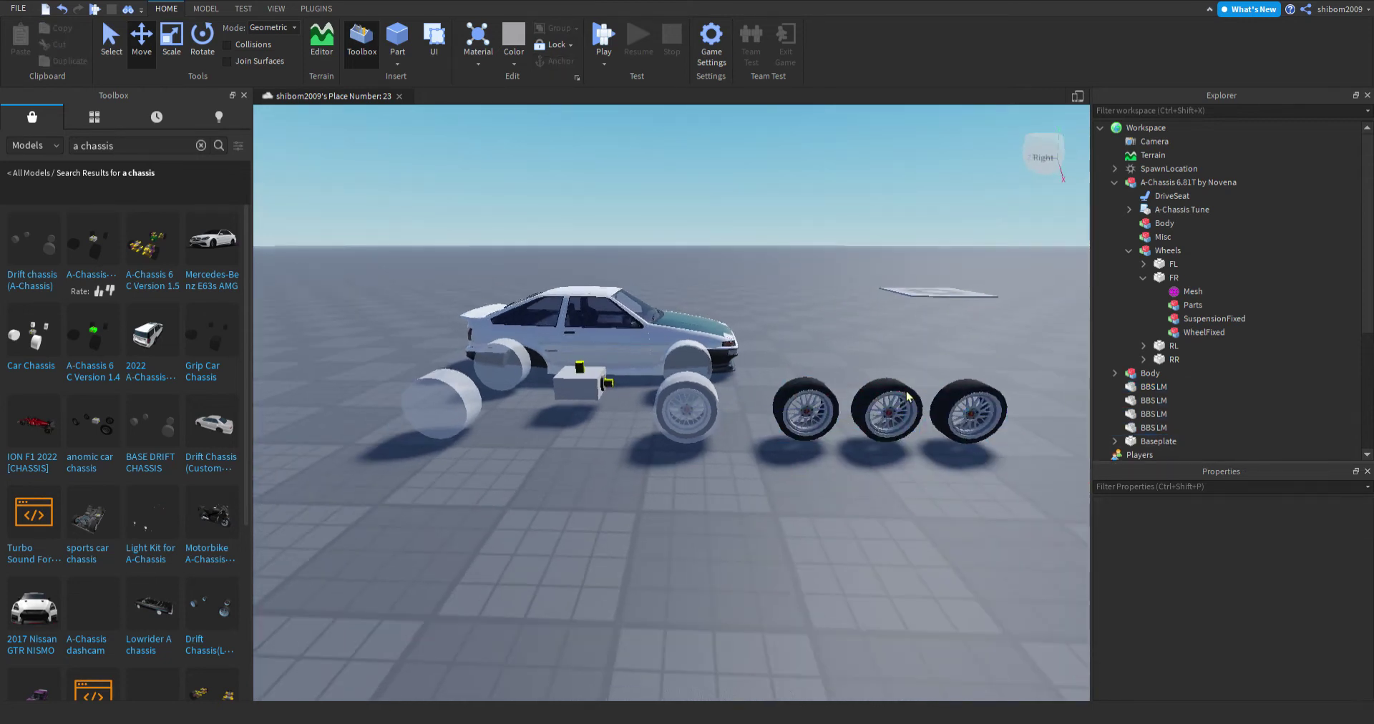
Put the BBS LM wheel at the front-right position into the FR part's Parts model.
scroll(823, 472, "up", 2)
left_click(1153, 386)
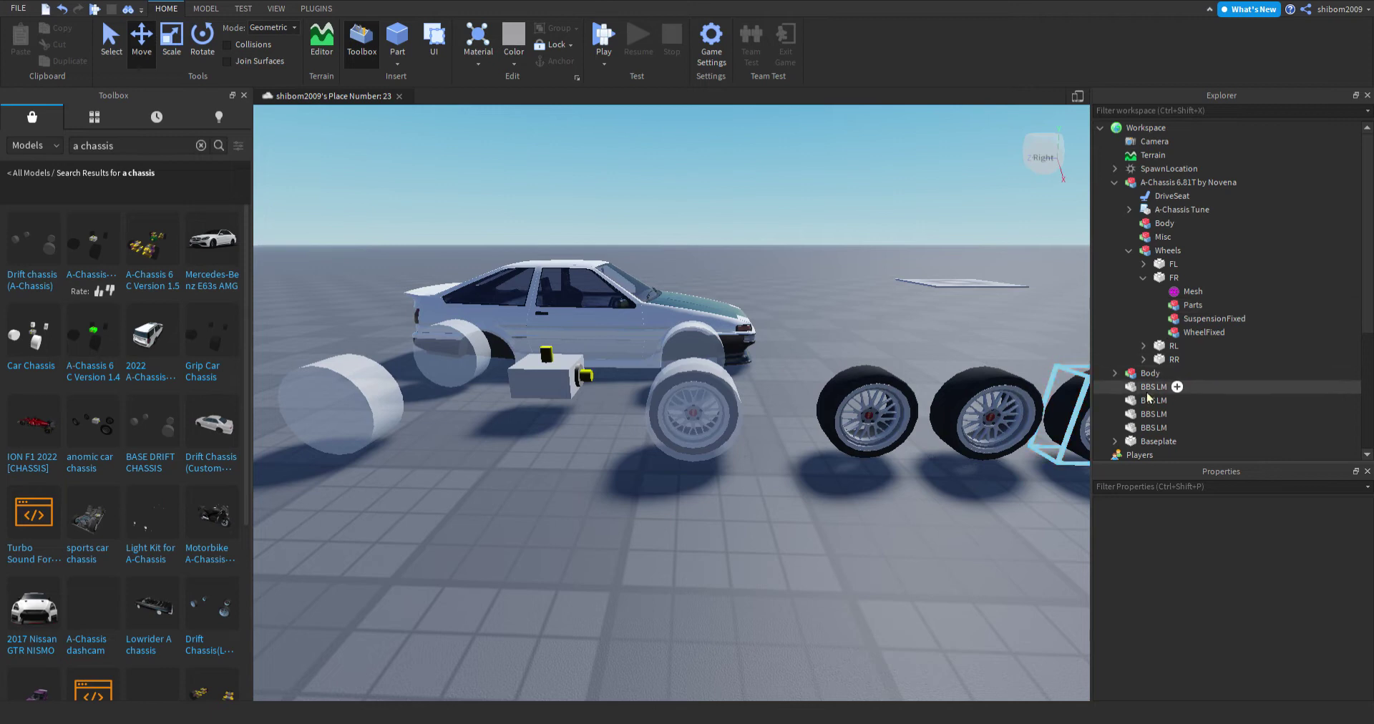
left_click(1143, 402)
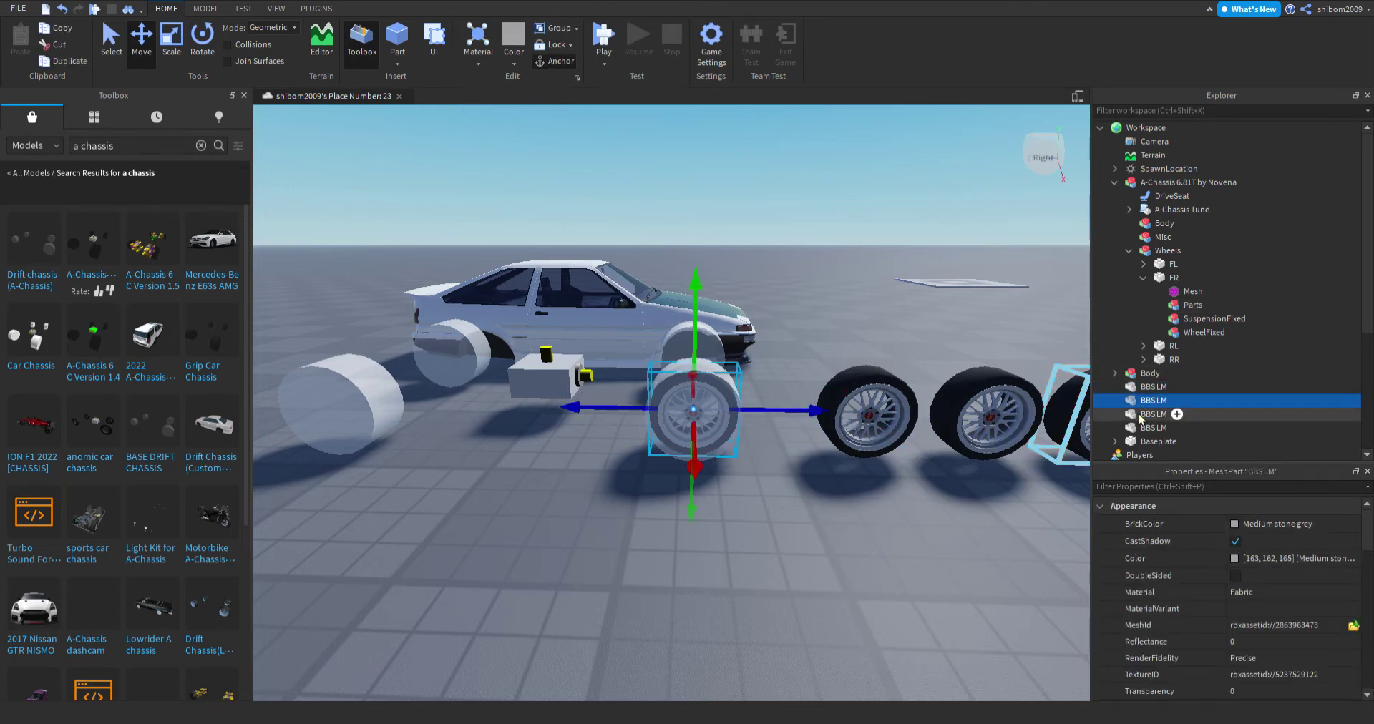
left_click_drag(1139, 417, 1184, 305)
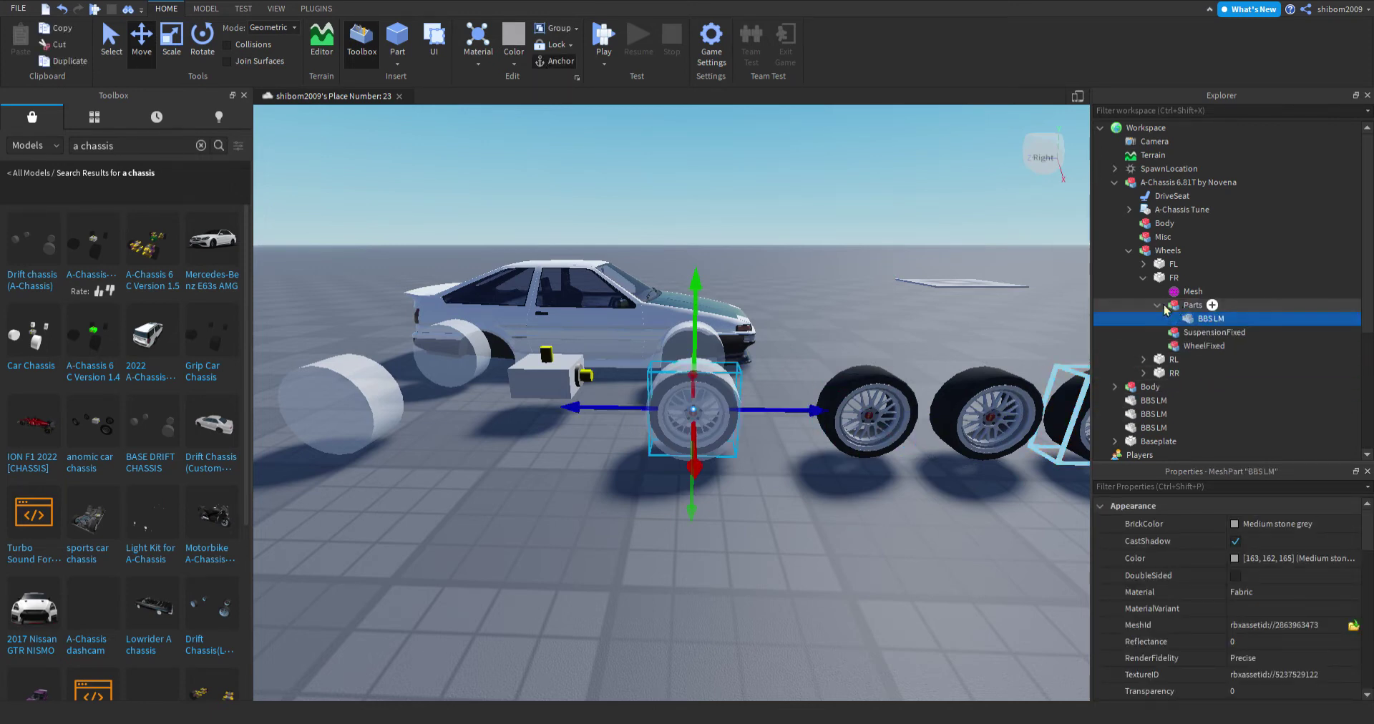
left_click(1133, 279)
left_click(1142, 278)
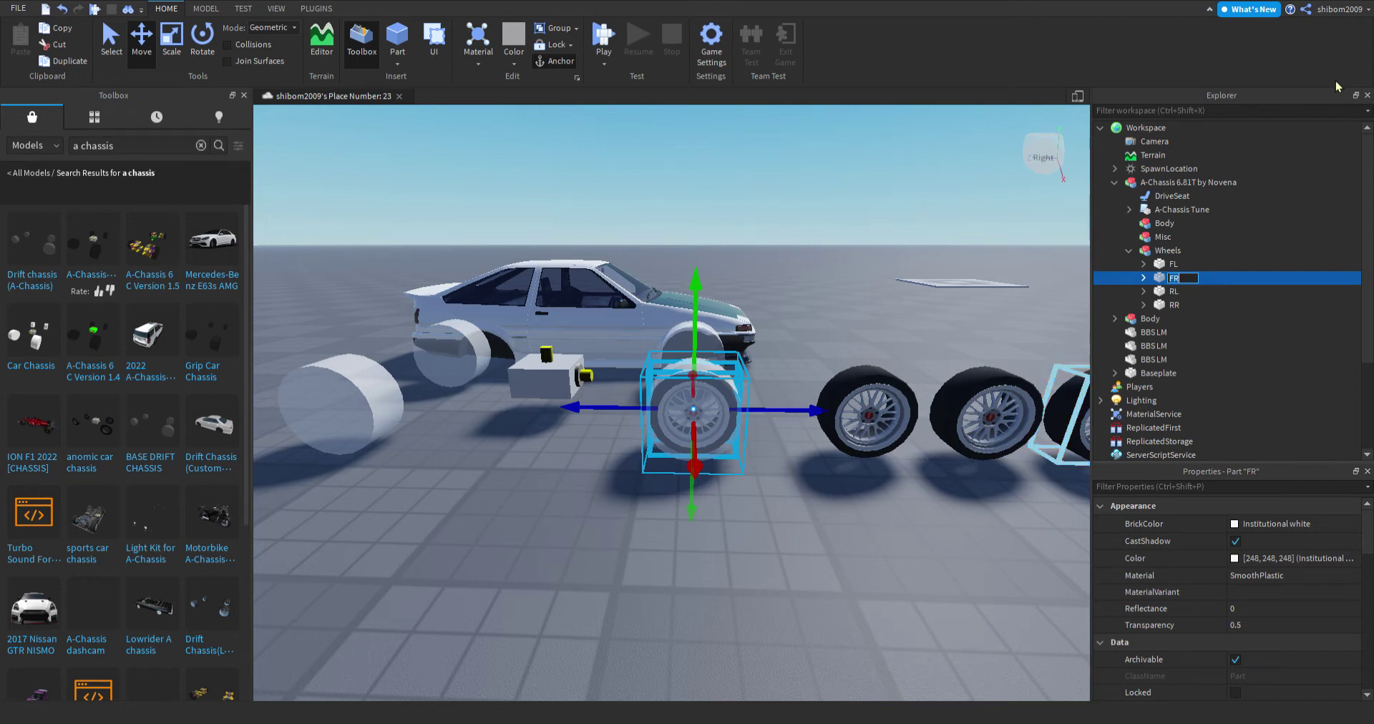
Set the FR part's Transparency to 1.
key("Return")
left_click(1249, 626)
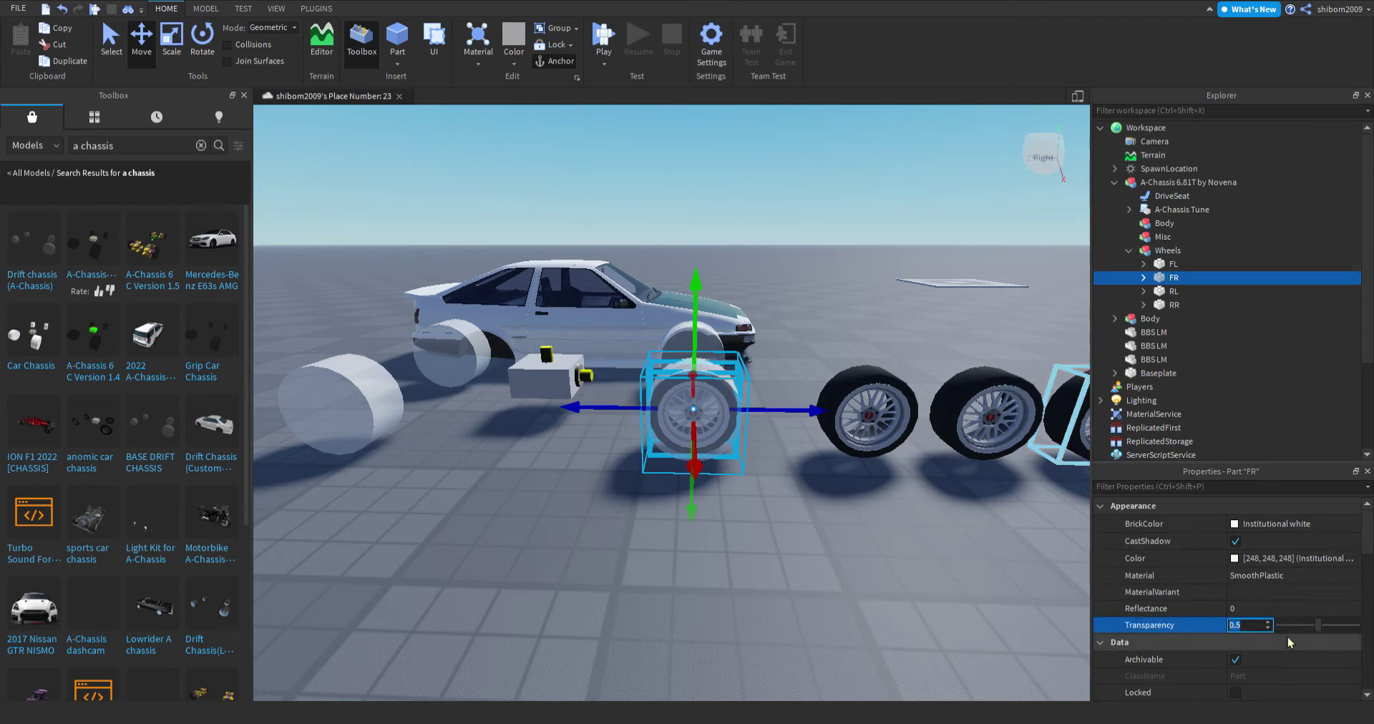
left_click_drag(1318, 629, 1283, 629)
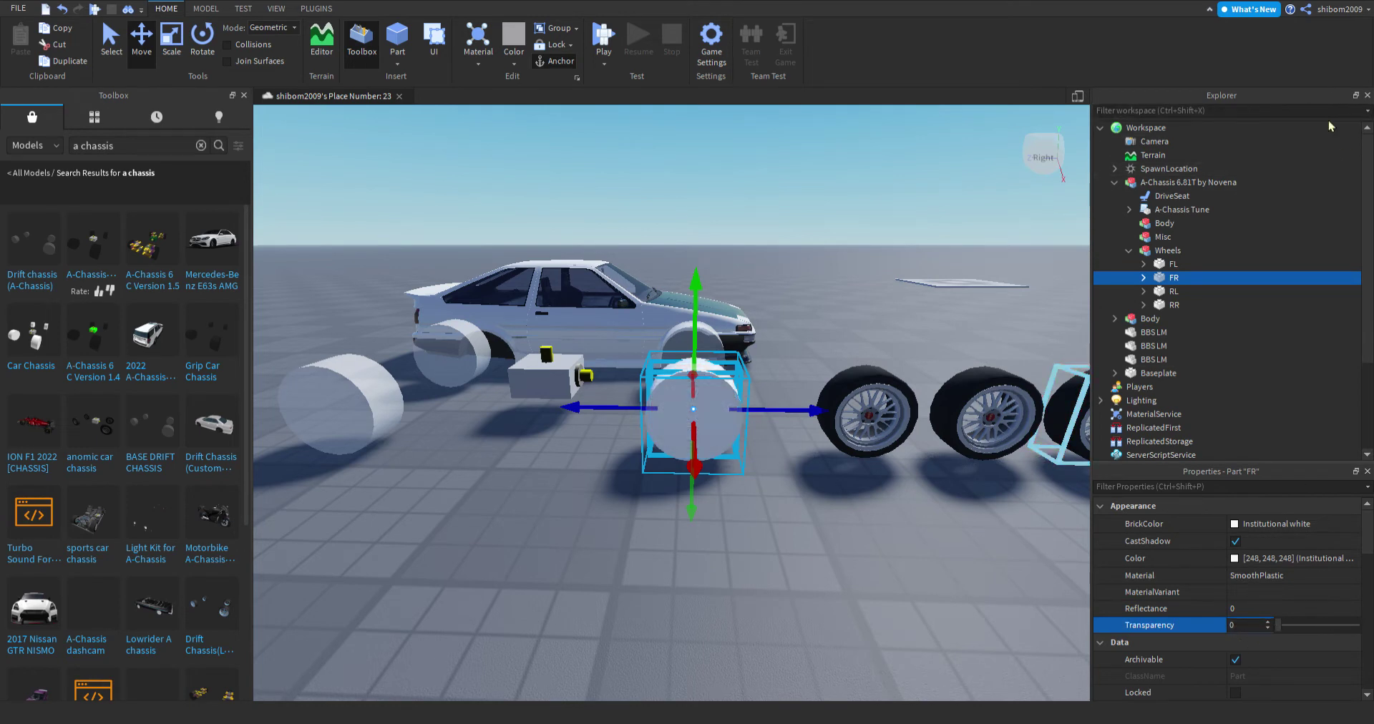
left_click_drag(1284, 633, 1357, 625)
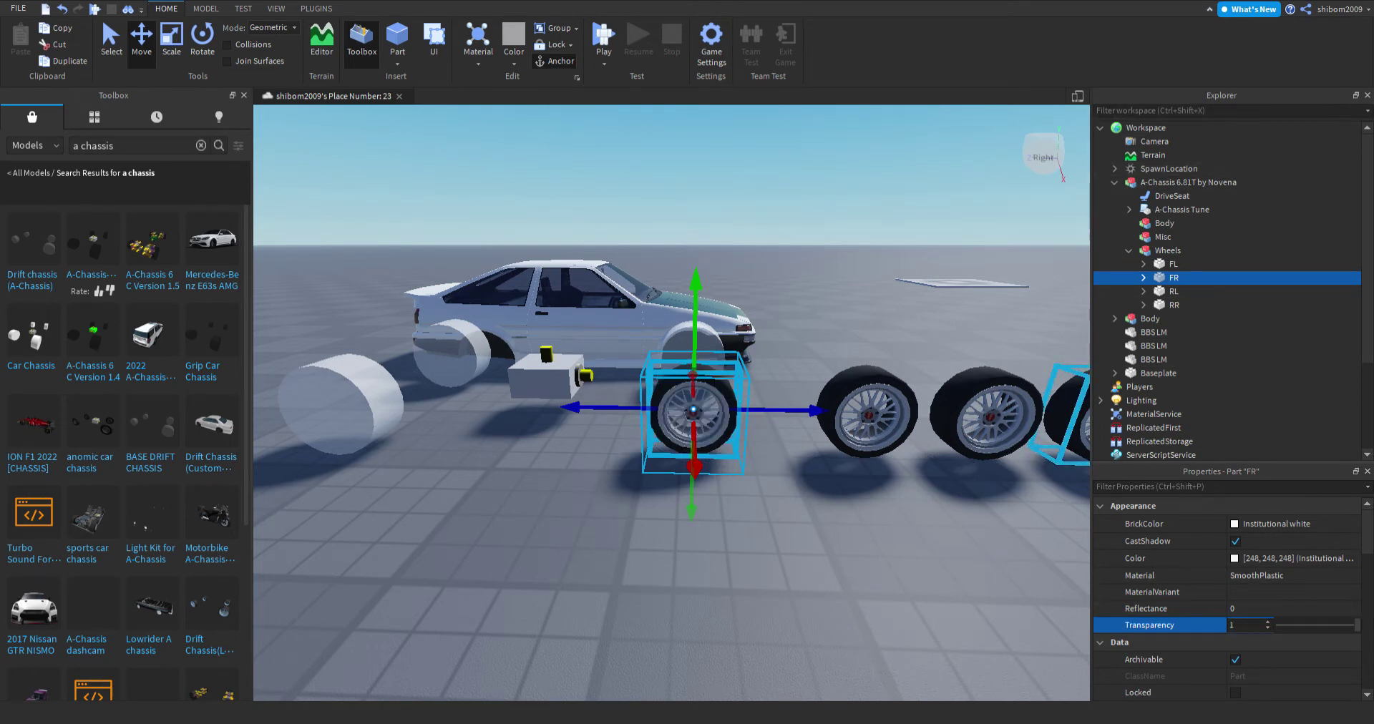
Turn the nearest loose BBS LM wheel around and place it at the FL part's position, 48.749, 1.3, 38.639.
left_click(814, 646)
left_click(739, 433)
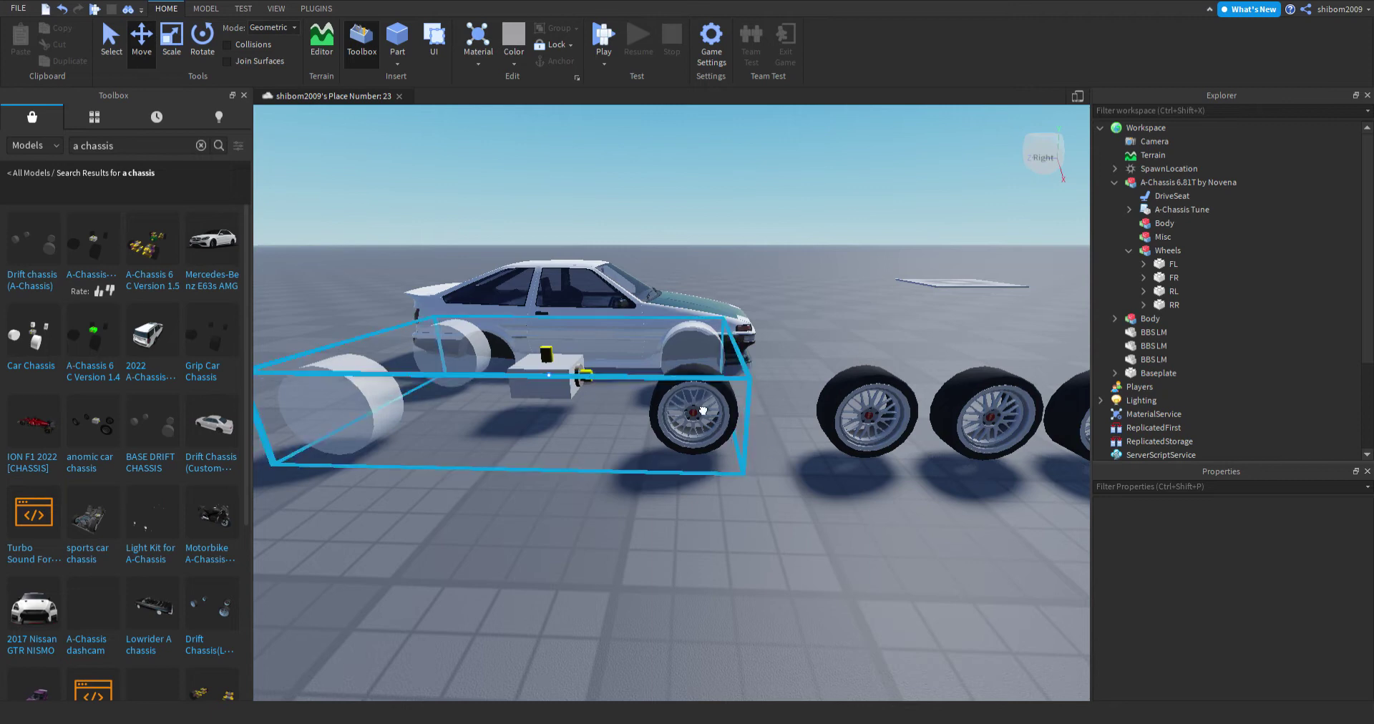
left_click(1163, 264)
right_click_drag(960, 308, 902, 310)
scroll(1156, 618, "down", 3)
scroll(1156, 621, "down", 3)
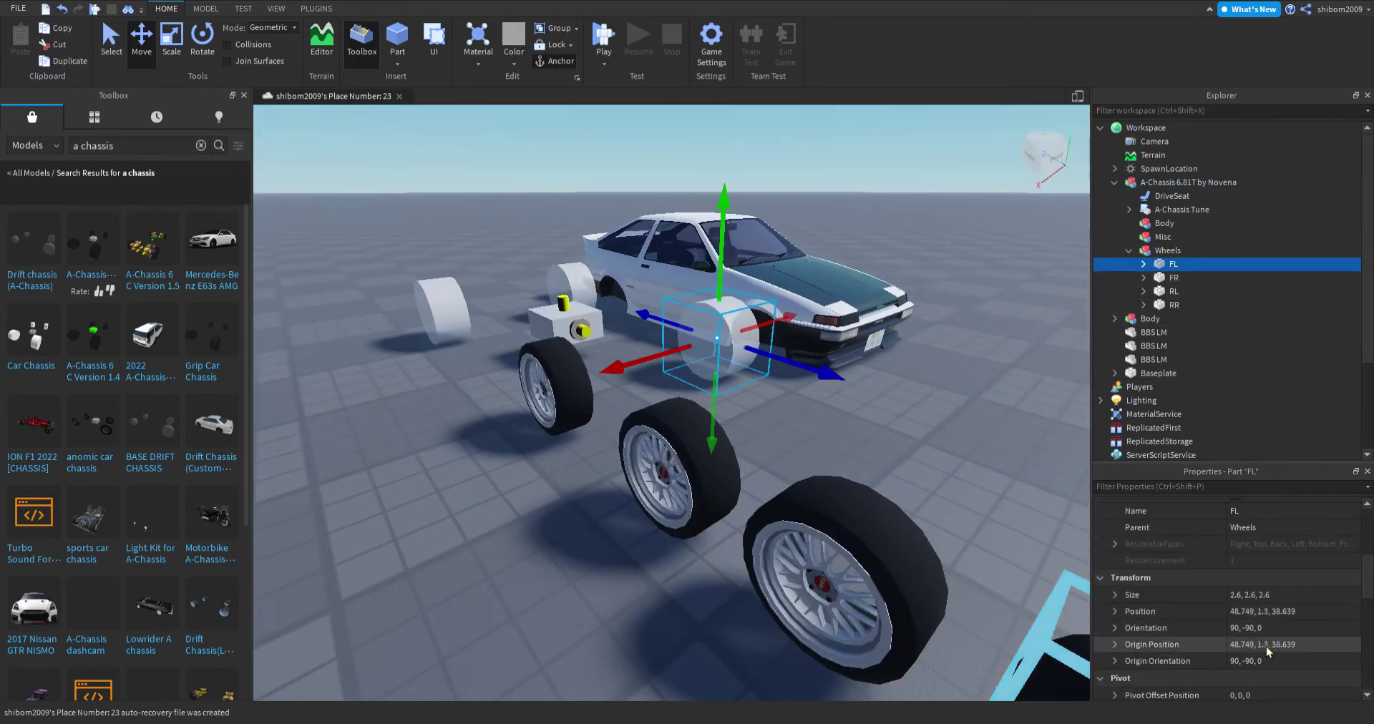
left_click(1267, 611)
left_click_drag(700, 517, 798, 455)
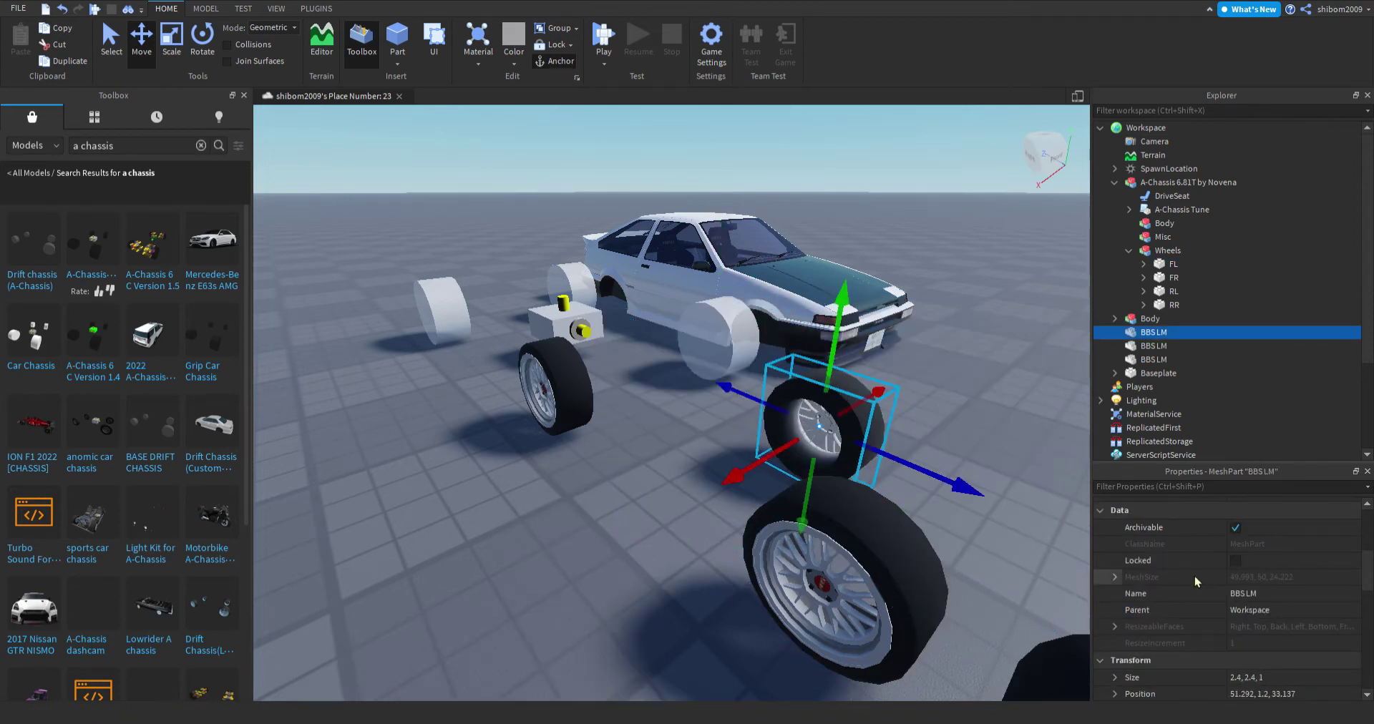
left_click(1247, 697)
type("48.743, 1.3, 38.639")
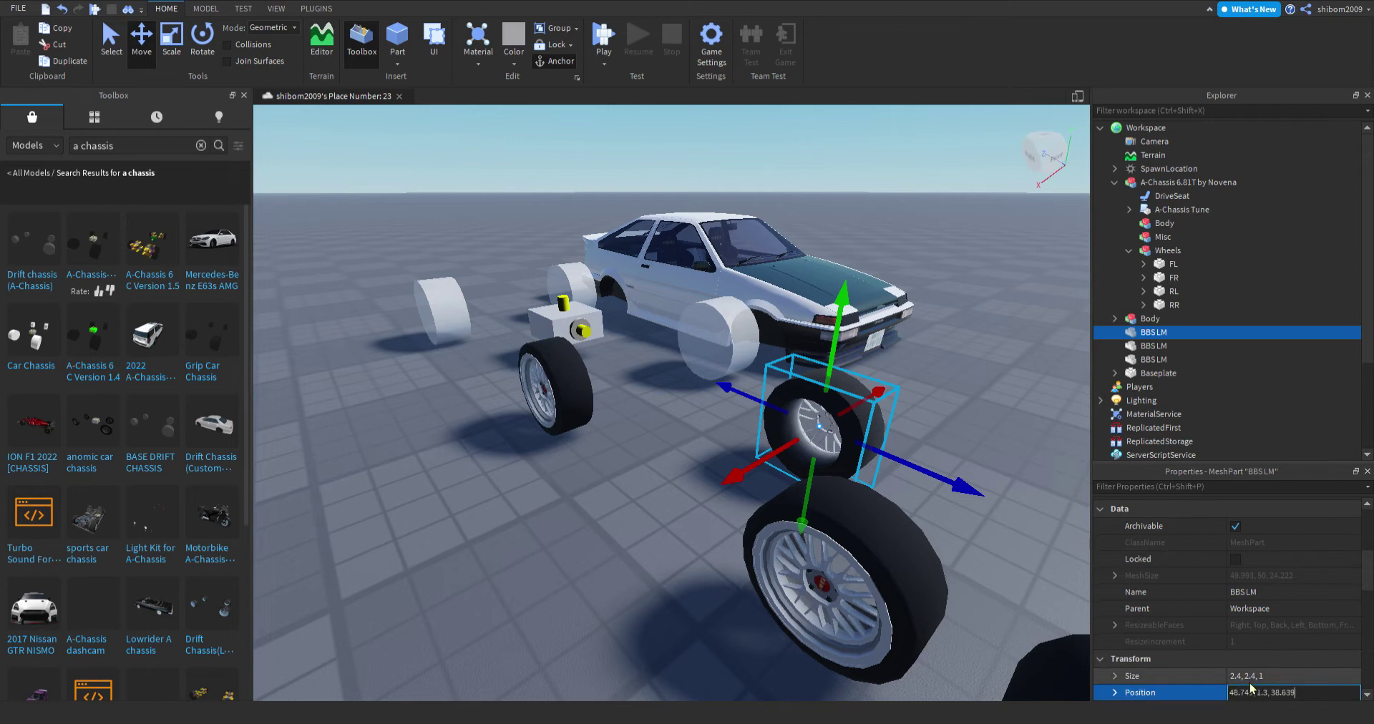
key("Return")
Put the BBS LM wheel at the front-left position into the FL part's Parts model.
left_click_drag(1179, 332, 1172, 330)
left_click(1171, 280)
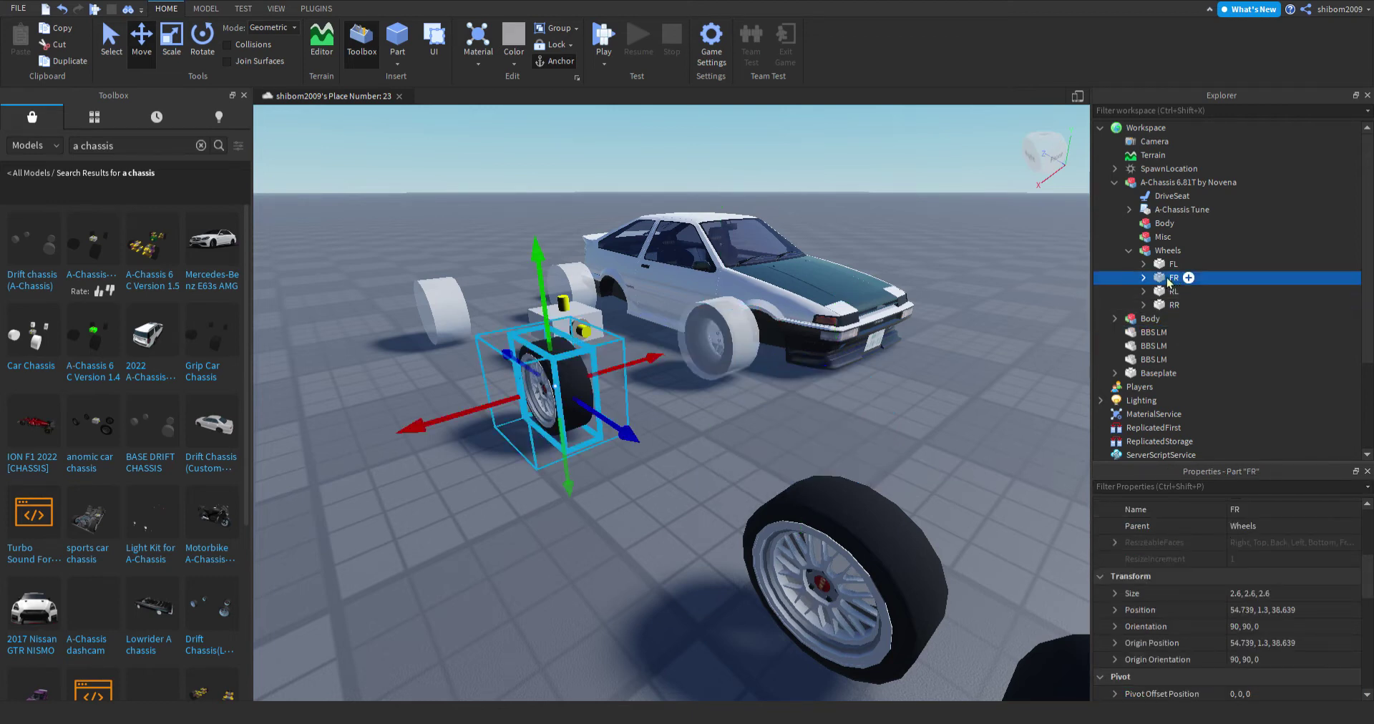
left_click(1163, 291)
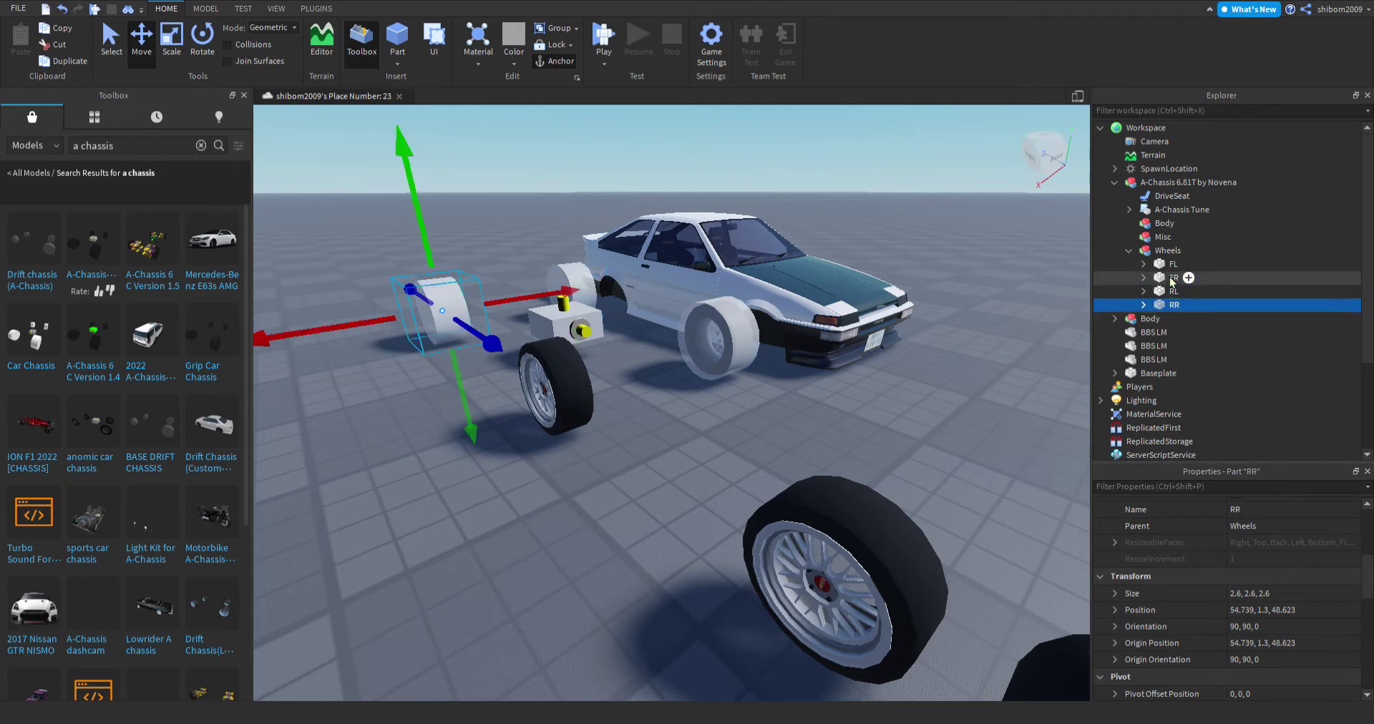
left_click(1172, 265)
left_click(1144, 265)
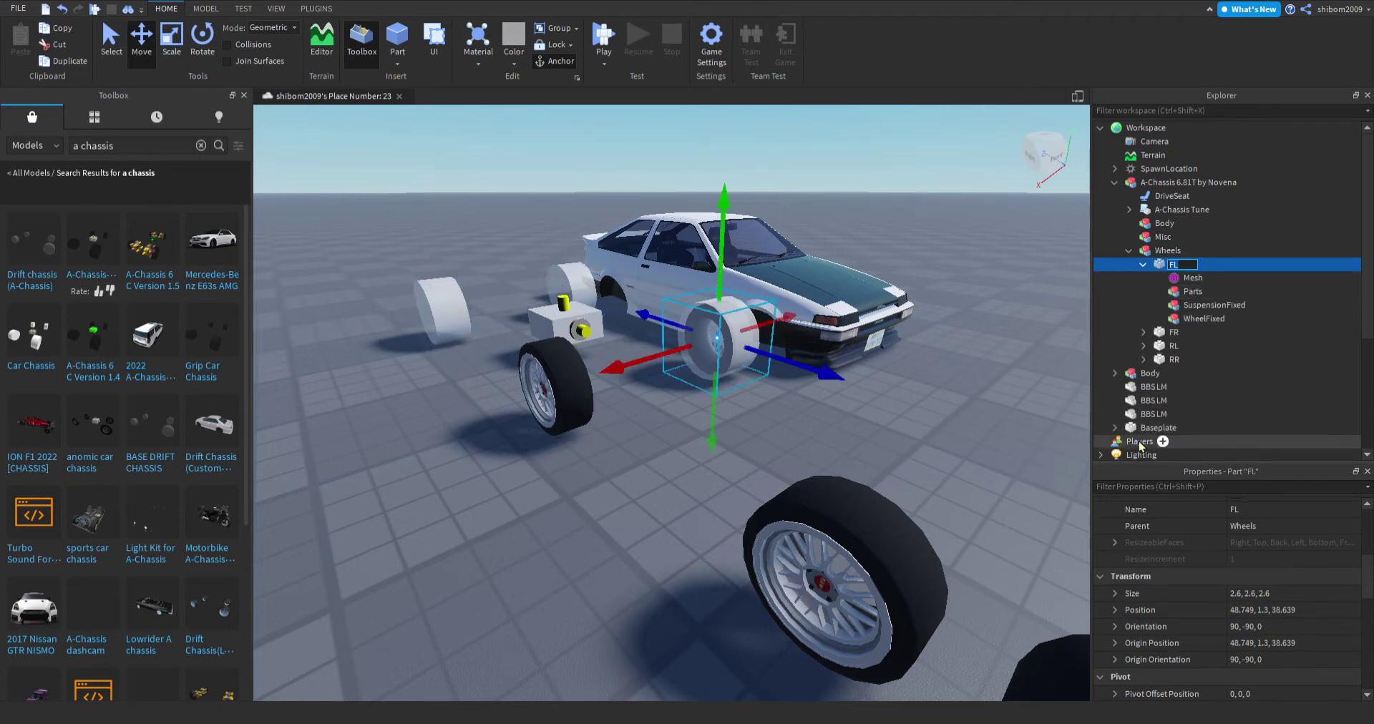
left_click(1151, 387)
left_click_drag(1143, 390, 1194, 292)
left_click(1158, 292)
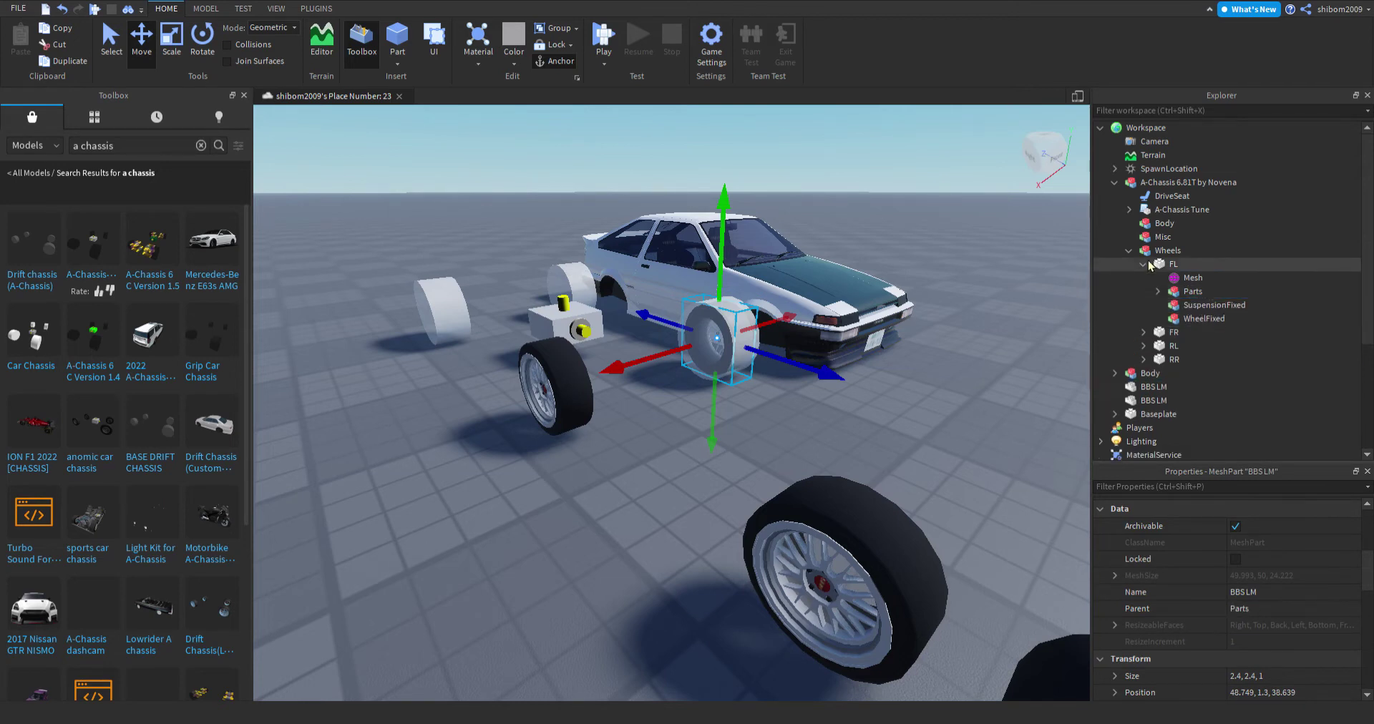
Set the FL part's Transparency to 1.
left_click(1143, 264)
left_click(1172, 264)
left_click(1245, 575)
type("1")
key("Return")
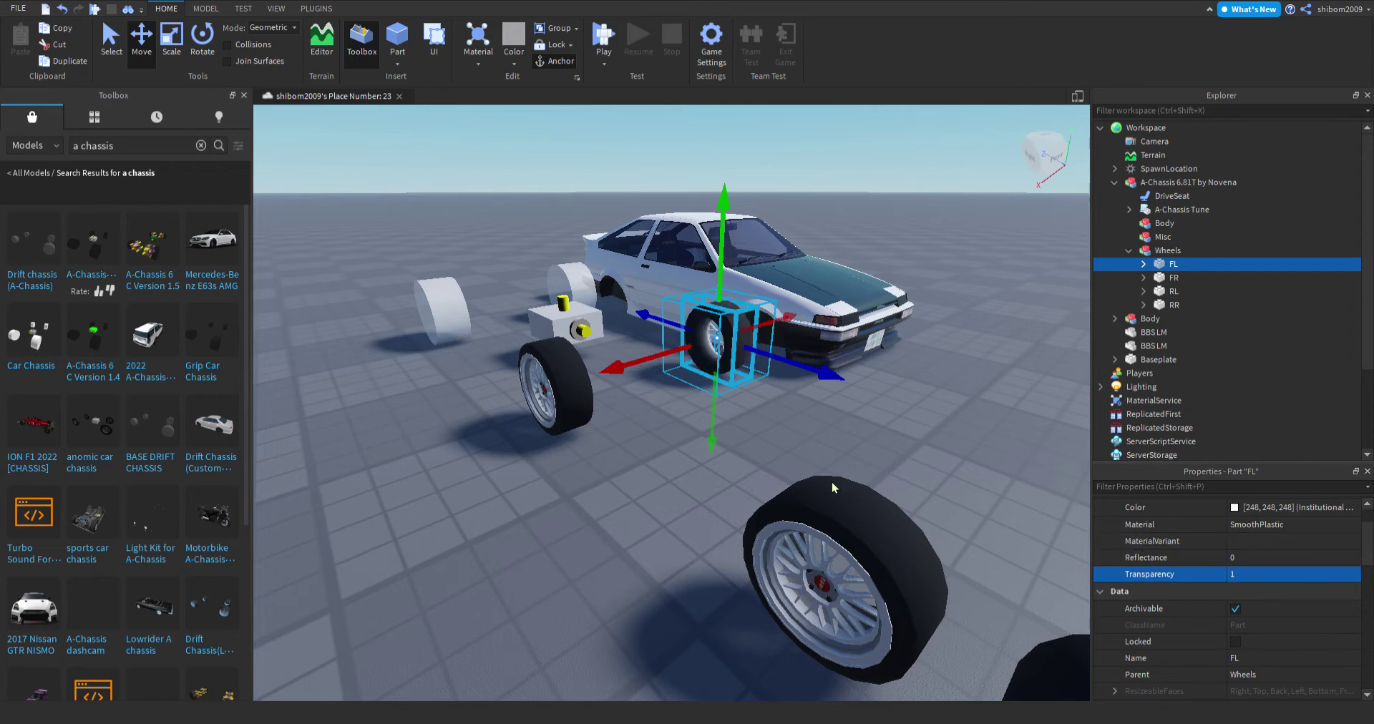
Turn one of the two remaining loose BBS LM wheels around to face the left side and arrange both ahead of the chassis.
left_click(627, 492)
key("w")
mouse_move(625, 493)
right_mouse_down()
mouse_move(647, 513)
mouse_move(625, 491)
right_mouse_up()
key("w")
key("s")
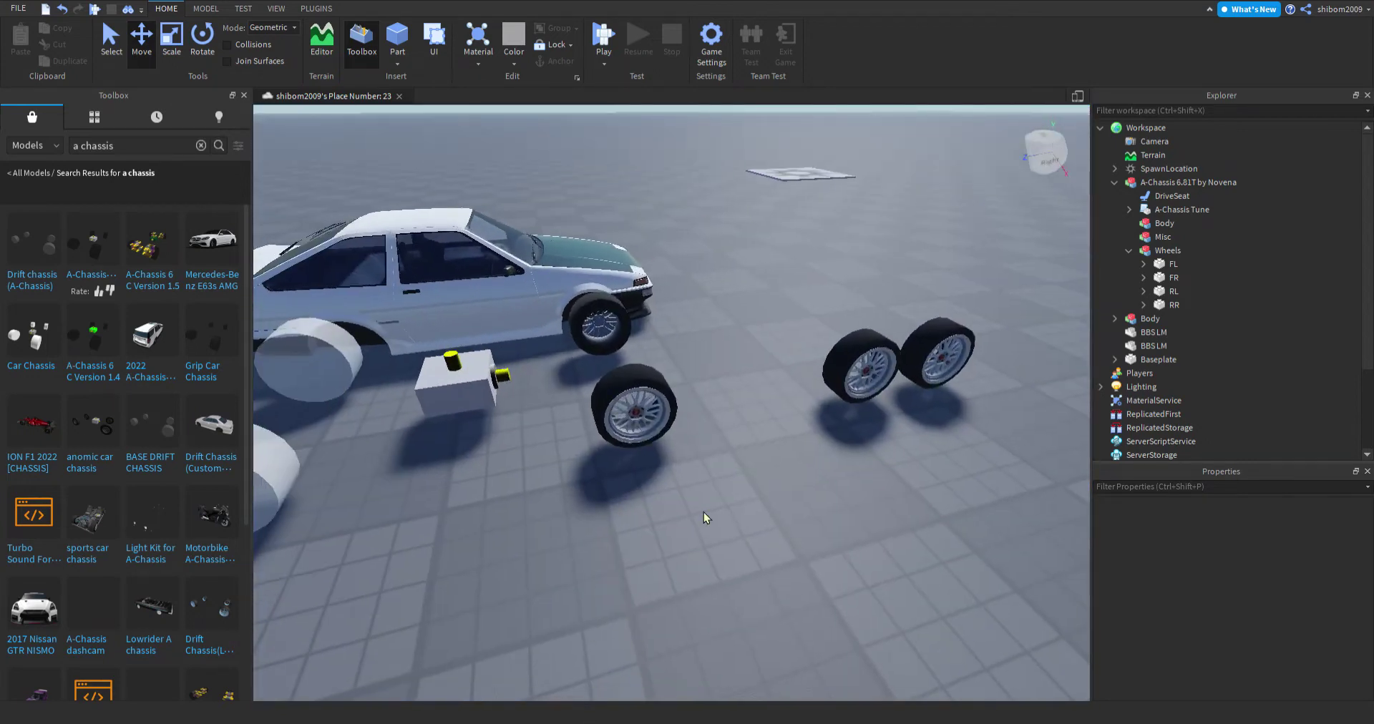
scroll(703, 513, "down", 5)
left_click(705, 447)
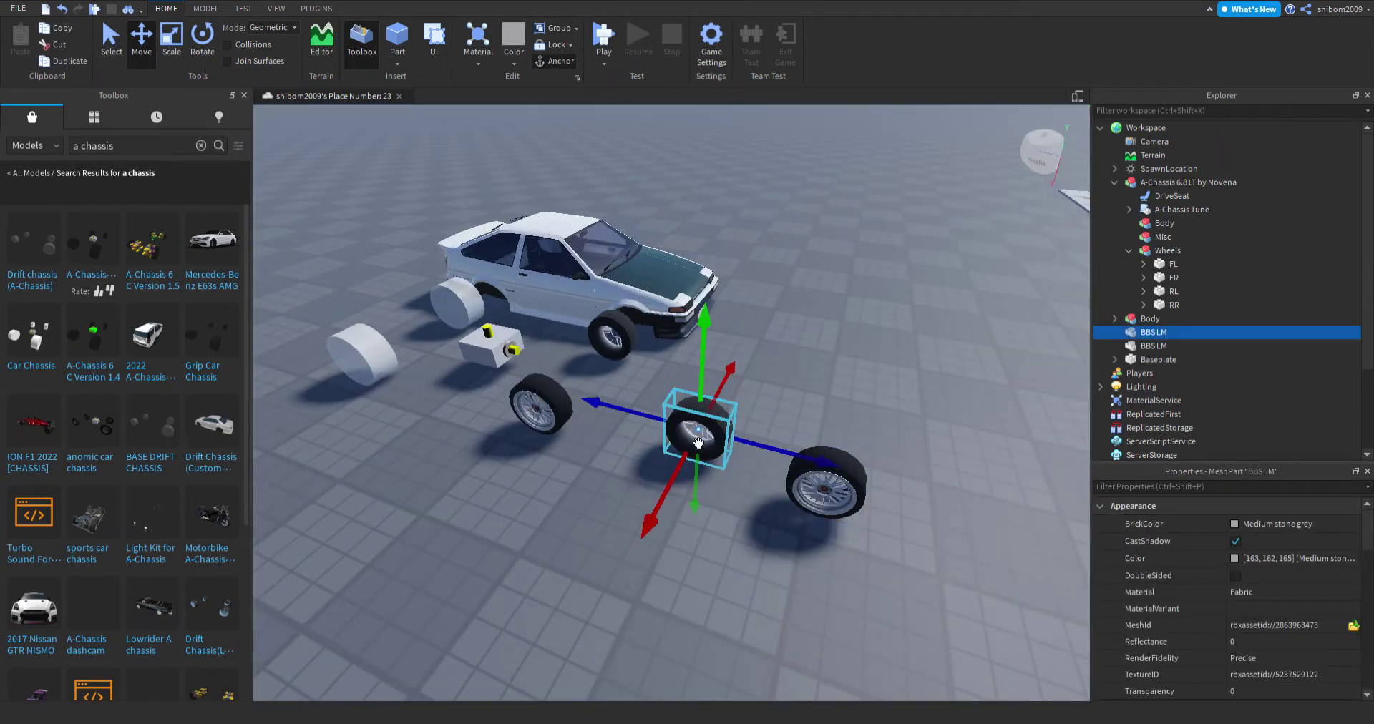
left_click_drag(861, 518, 688, 542)
left_click_drag(828, 538, 634, 415)
left_click(826, 557)
right_click_drag(776, 536, 782, 537)
left_click(586, 433)
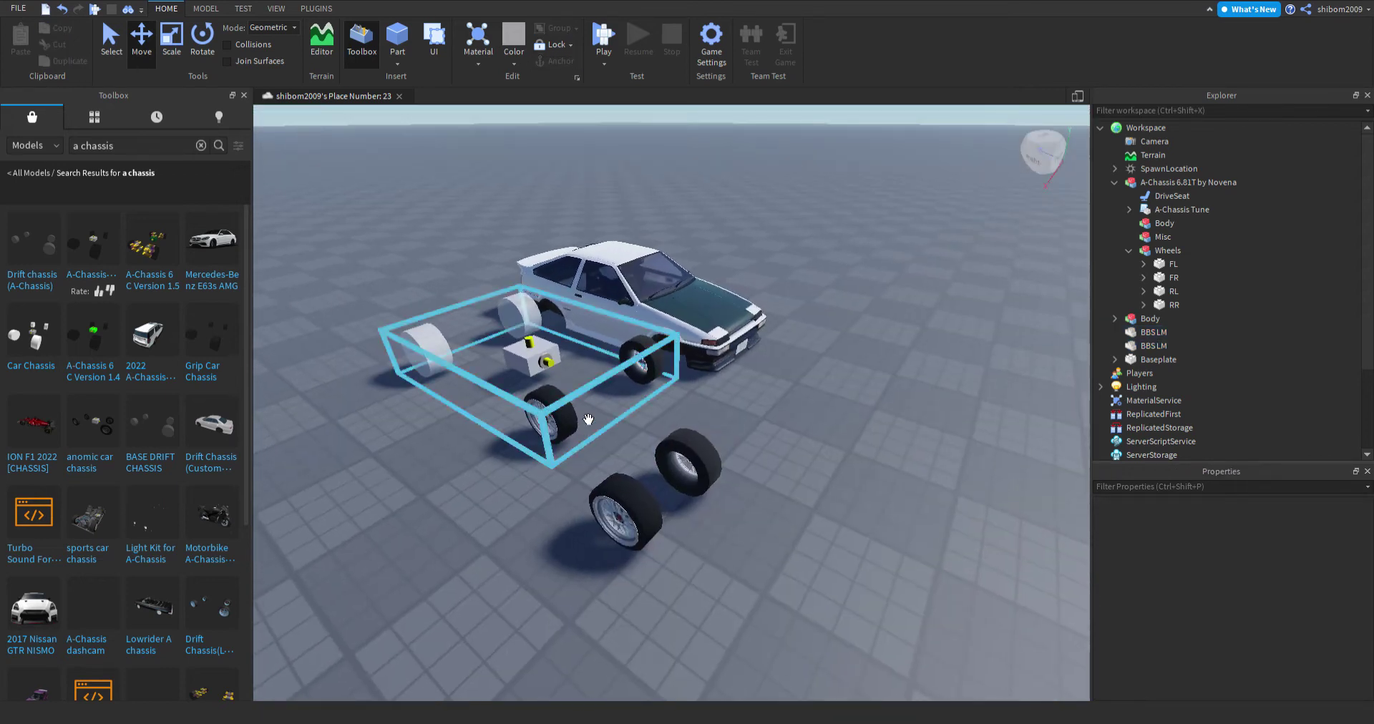
Copy the RR part's position to the right-facing loose BBS LM wheel, placing it at 54.739, 1.3, 48.623.
left_click(1166, 291)
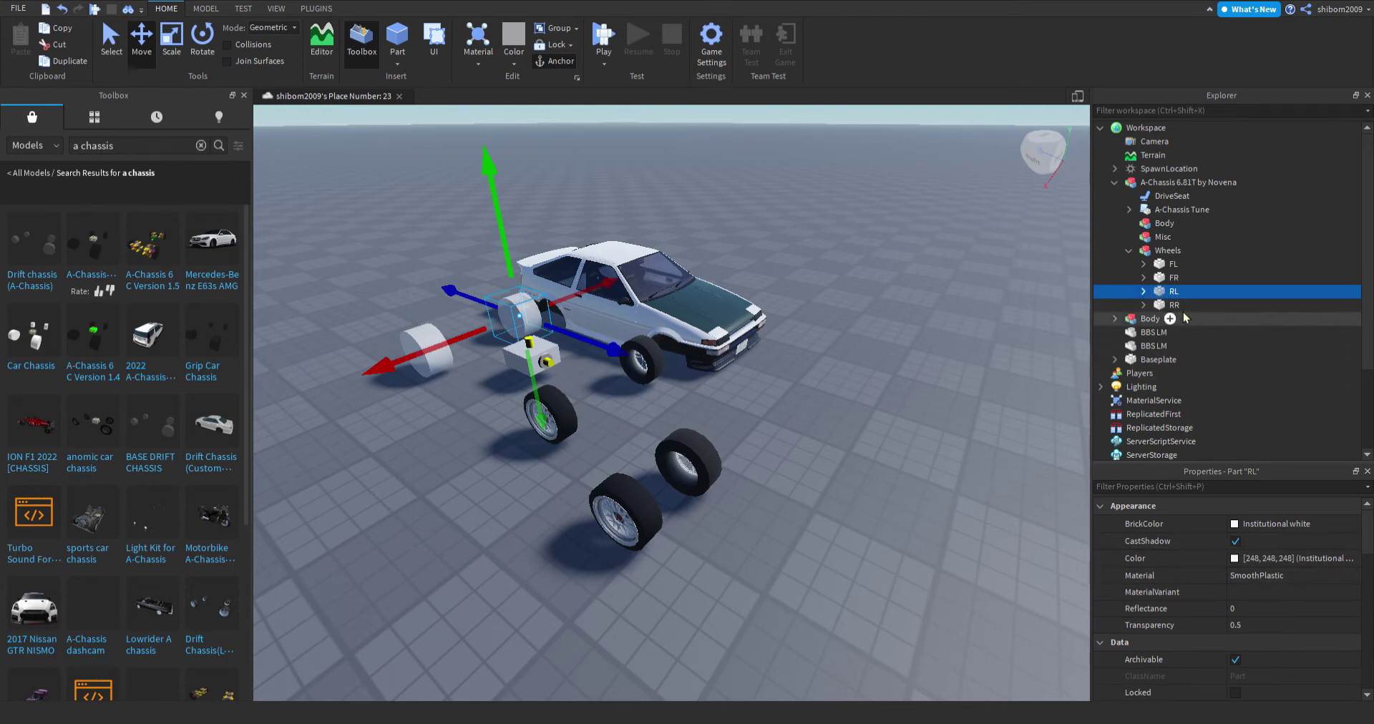
left_click(1144, 304)
left_click(1143, 294)
left_click(1142, 293)
left_click(1142, 306)
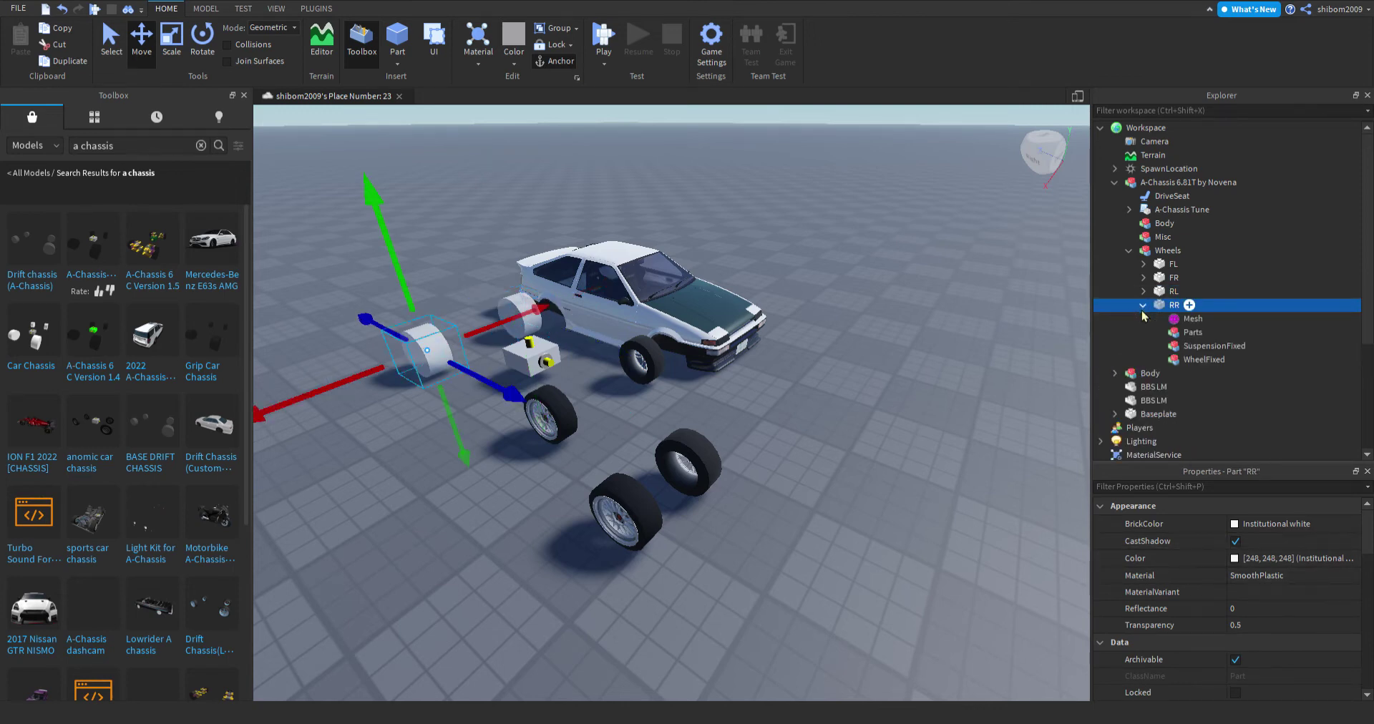
scroll(1228, 628, "down", 3)
left_click(1230, 660)
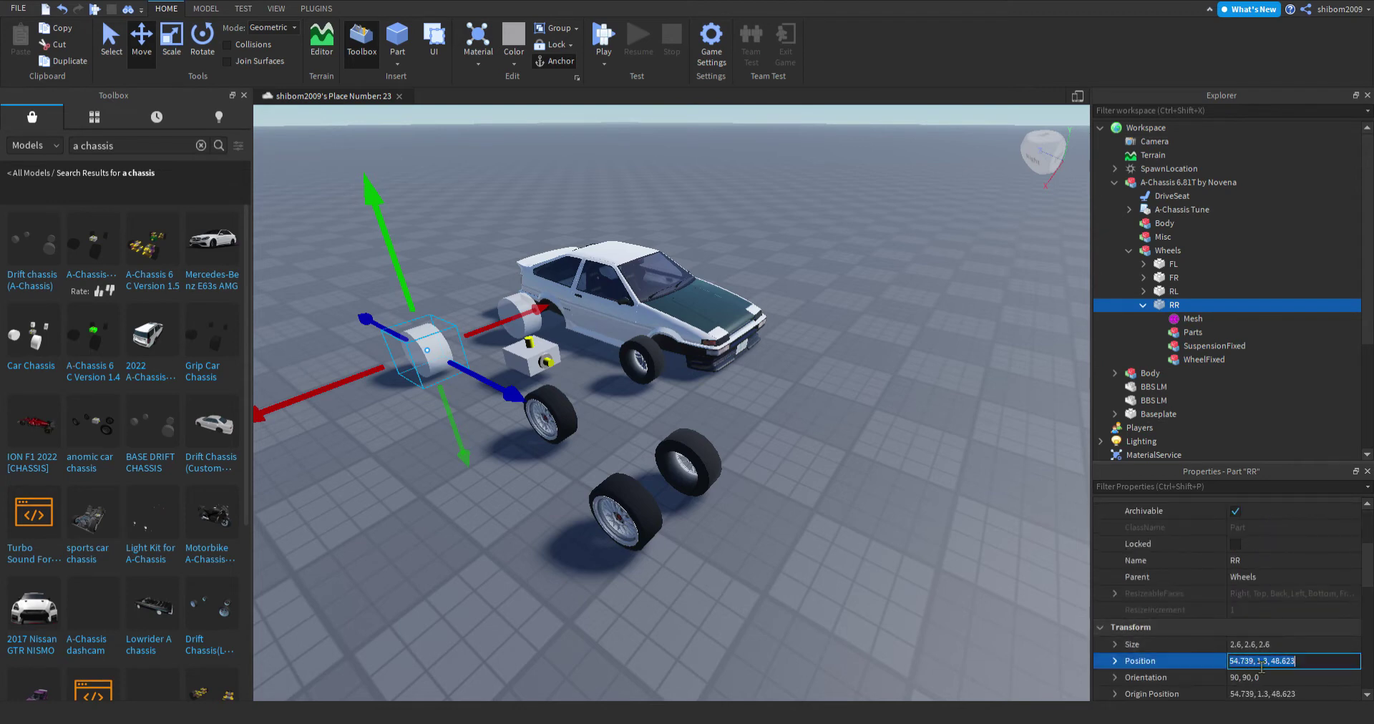
key("ctrl+v")
key("Return")
left_click(622, 518)
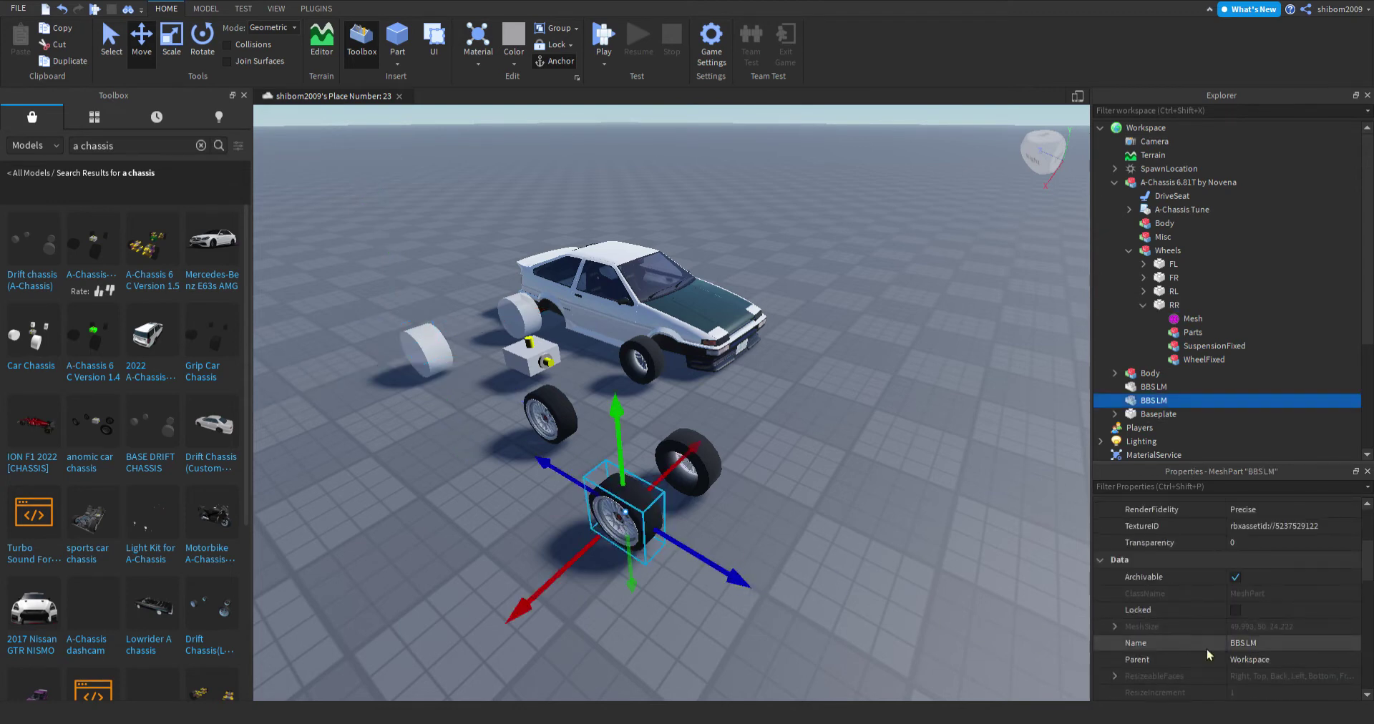
scroll(1249, 643, "down", 3)
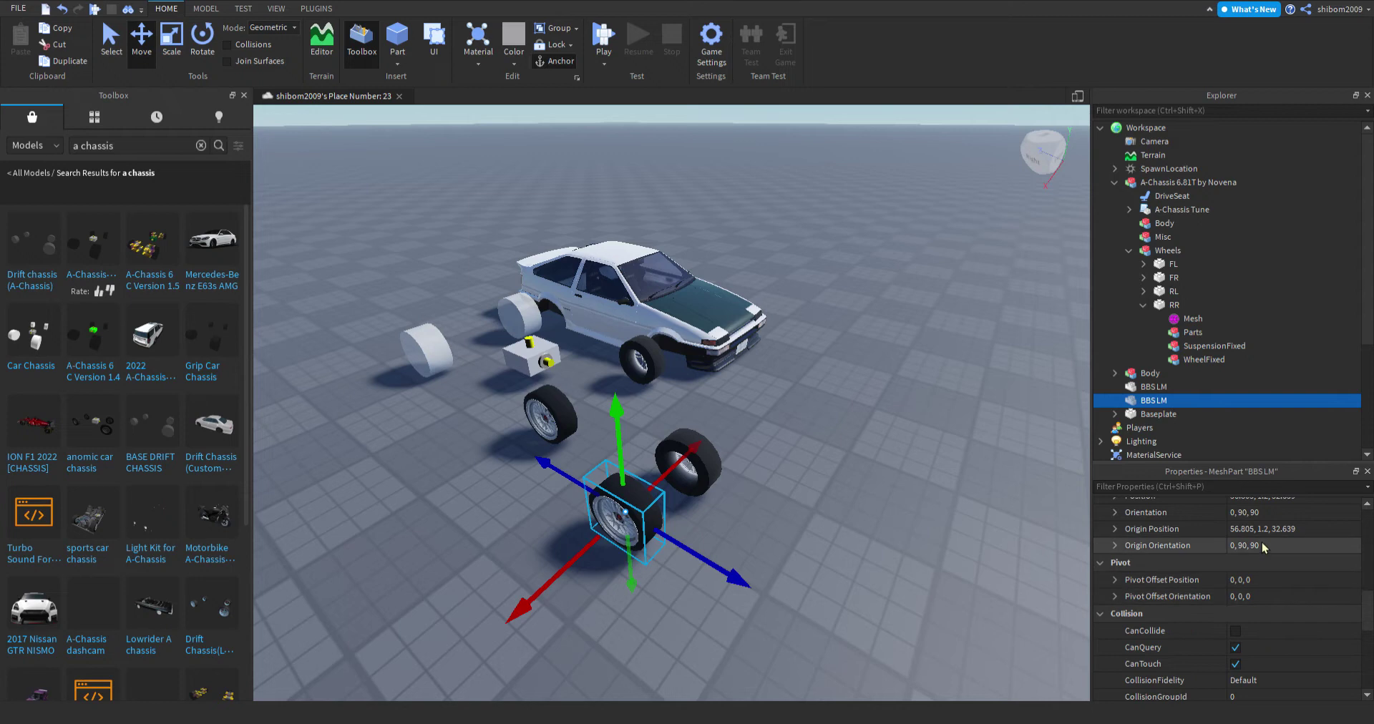
left_click(1250, 593)
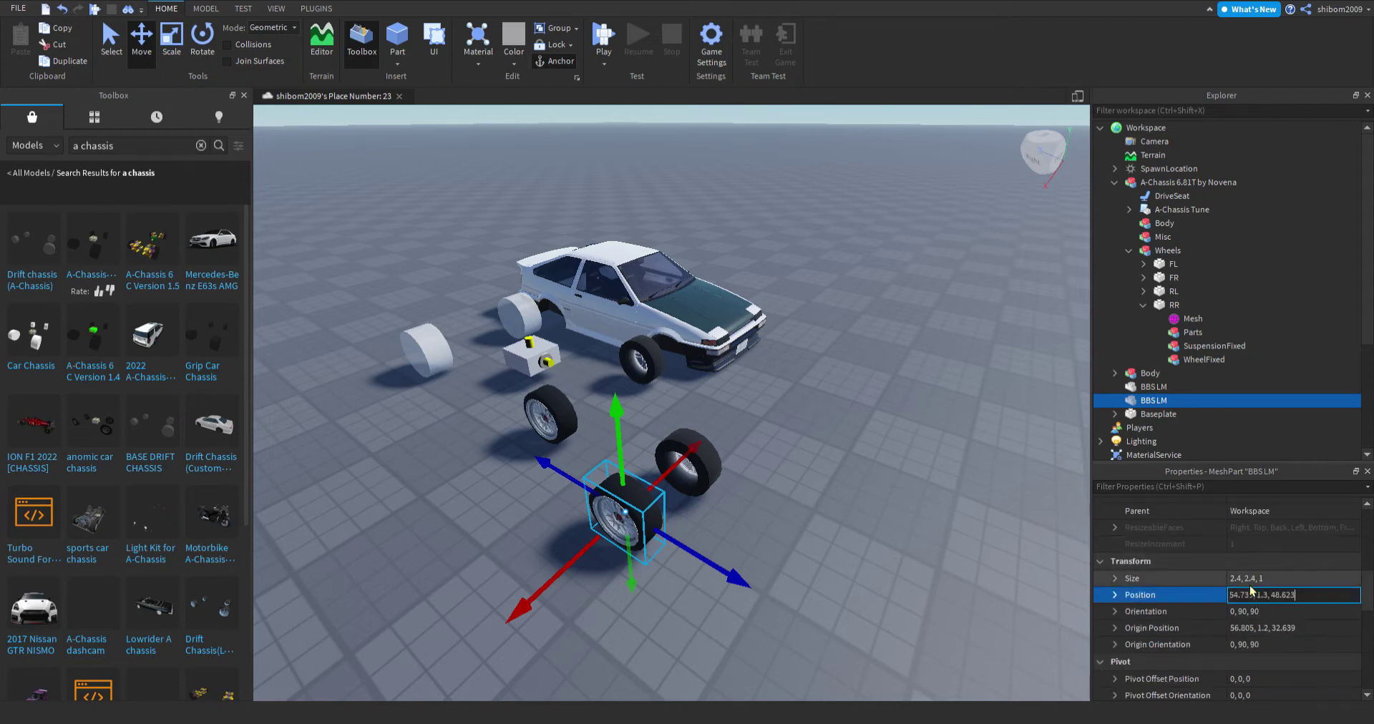
key("Return")
Put the BBS LM wheel at the rear-right position into the RR part's Parts model.
left_click_drag(1140, 406, 1183, 334)
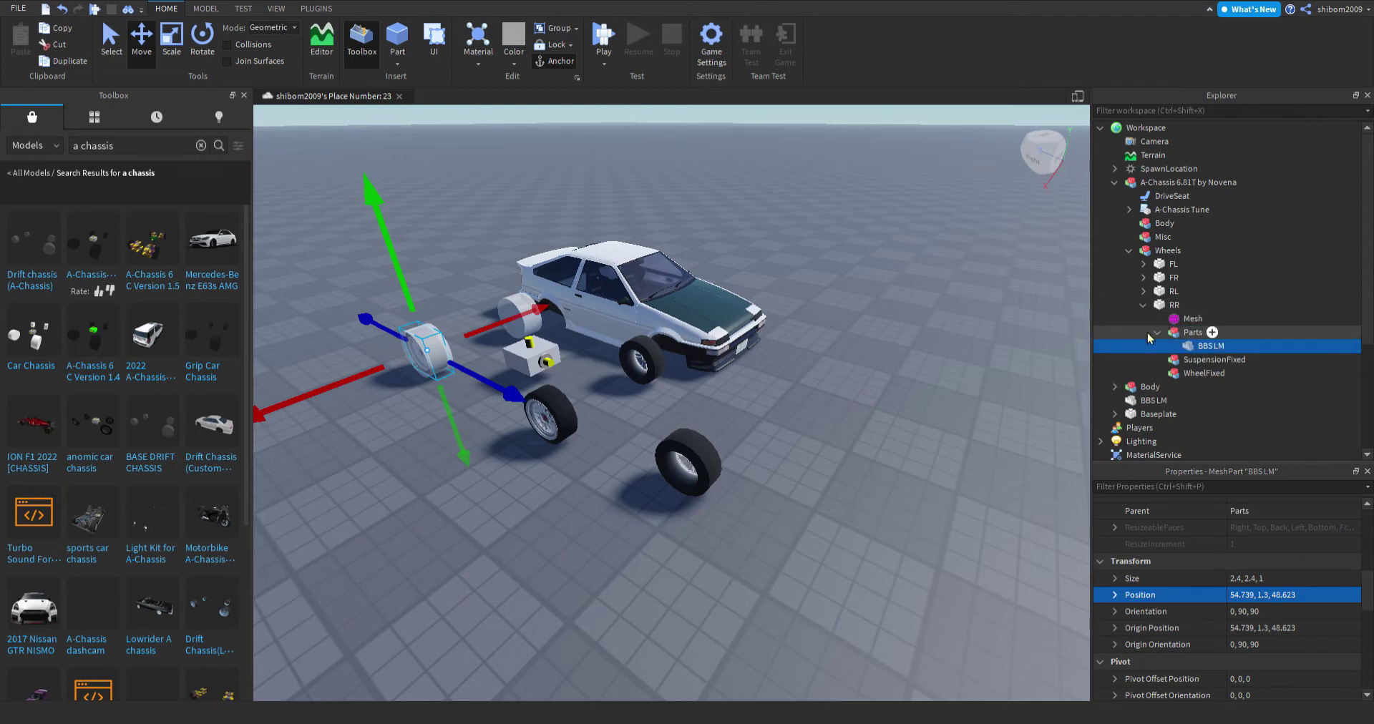
left_click(1156, 332)
left_click(1143, 305)
Set the RR part's Transparency to 1.
left_click(1173, 306)
scroll(1248, 565, "up", 4)
left_click(1260, 535)
type("1")
key("Return")
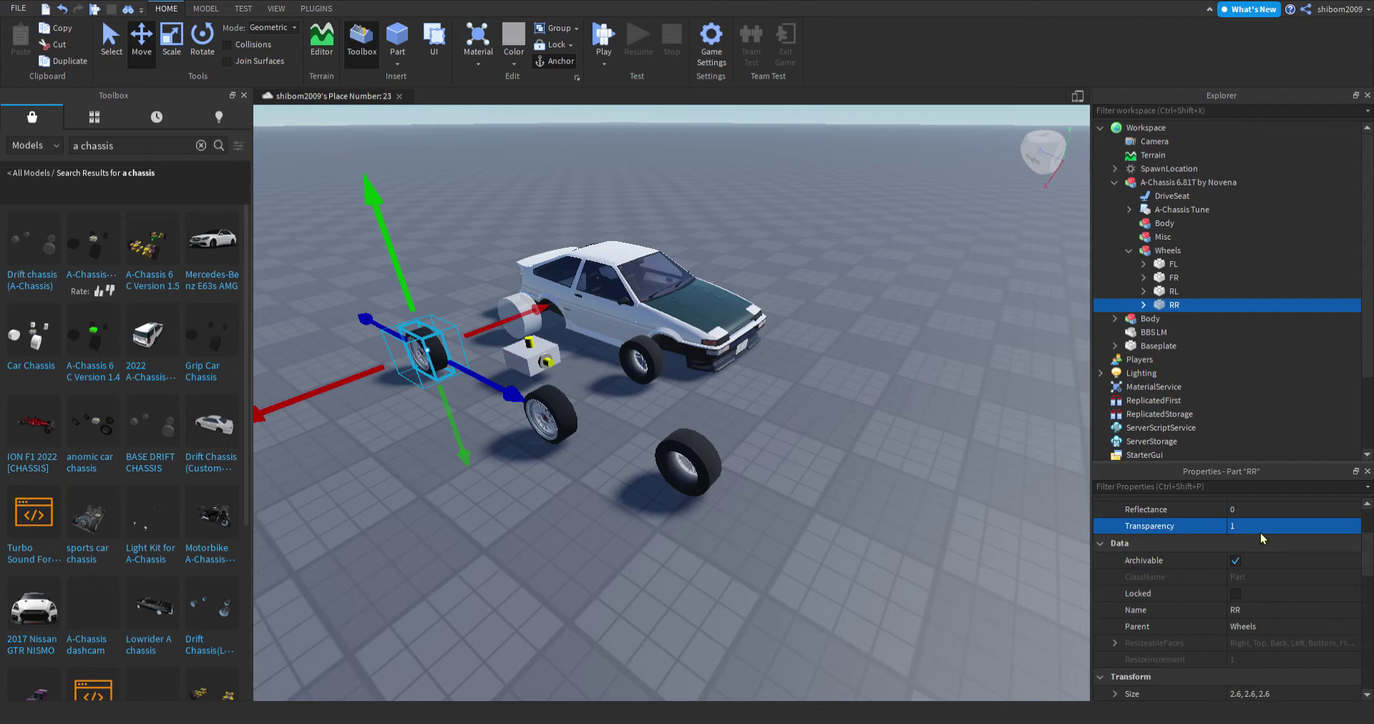
Copy the RL part's position to the last loose BBS LM wheel, placing it at 48.749, 1.3, 48.623.
left_click(612, 465)
key("a")
key("w")
right_click_drag(727, 464, 727, 462)
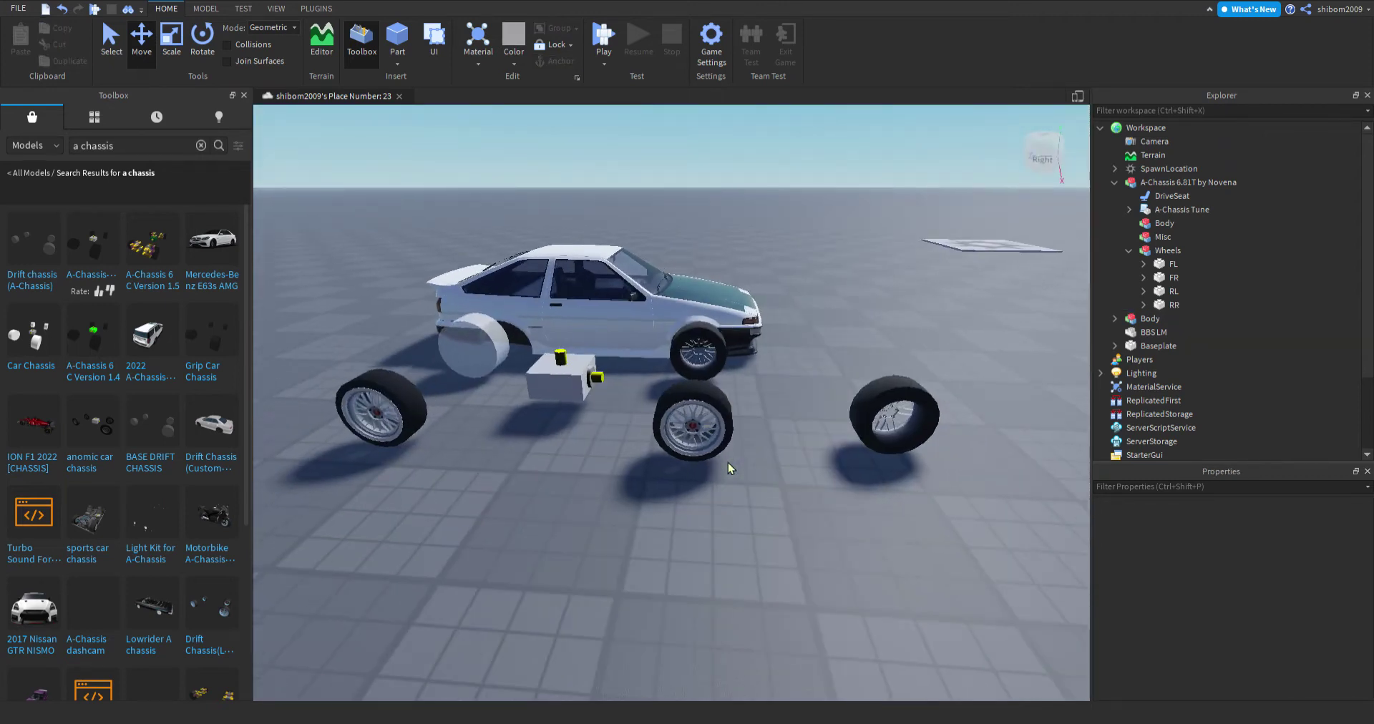
left_click_drag(895, 440, 874, 425)
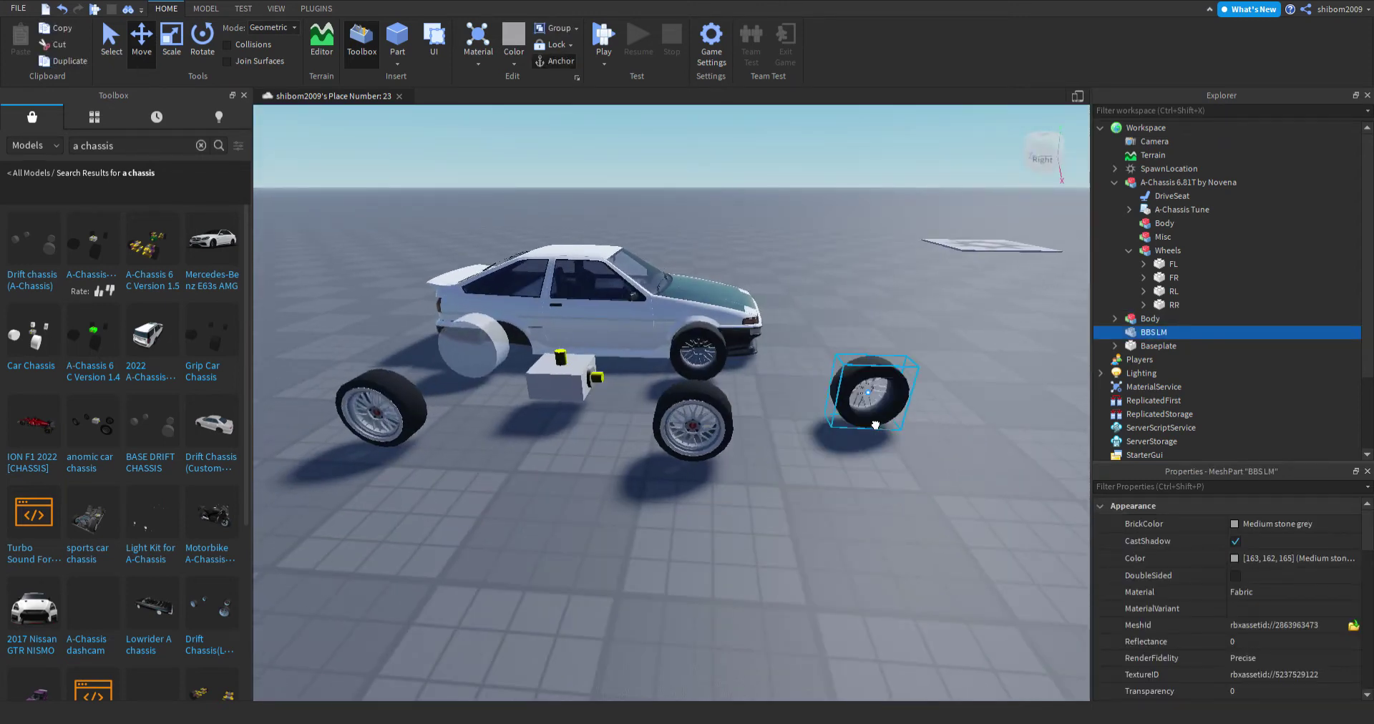
left_click(946, 522)
left_click(1167, 290)
left_click(1142, 290)
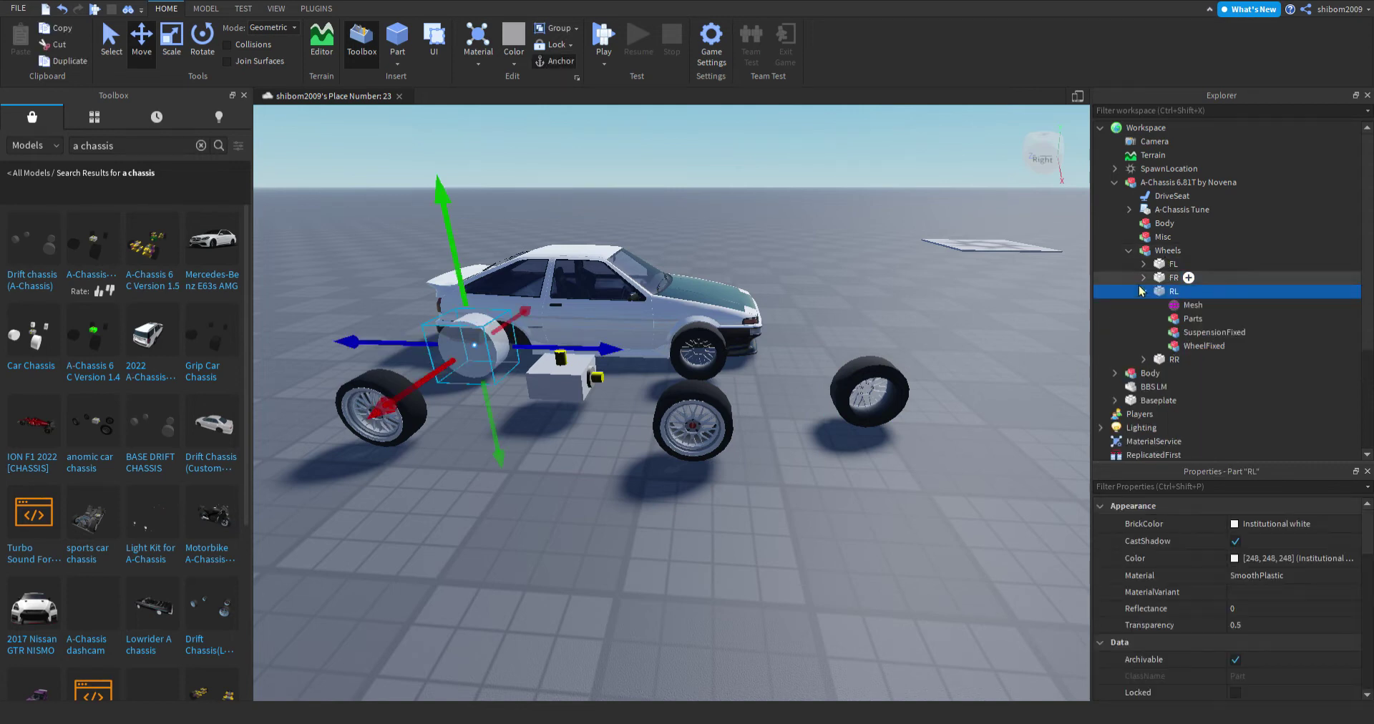
scroll(1252, 617, "down", 3)
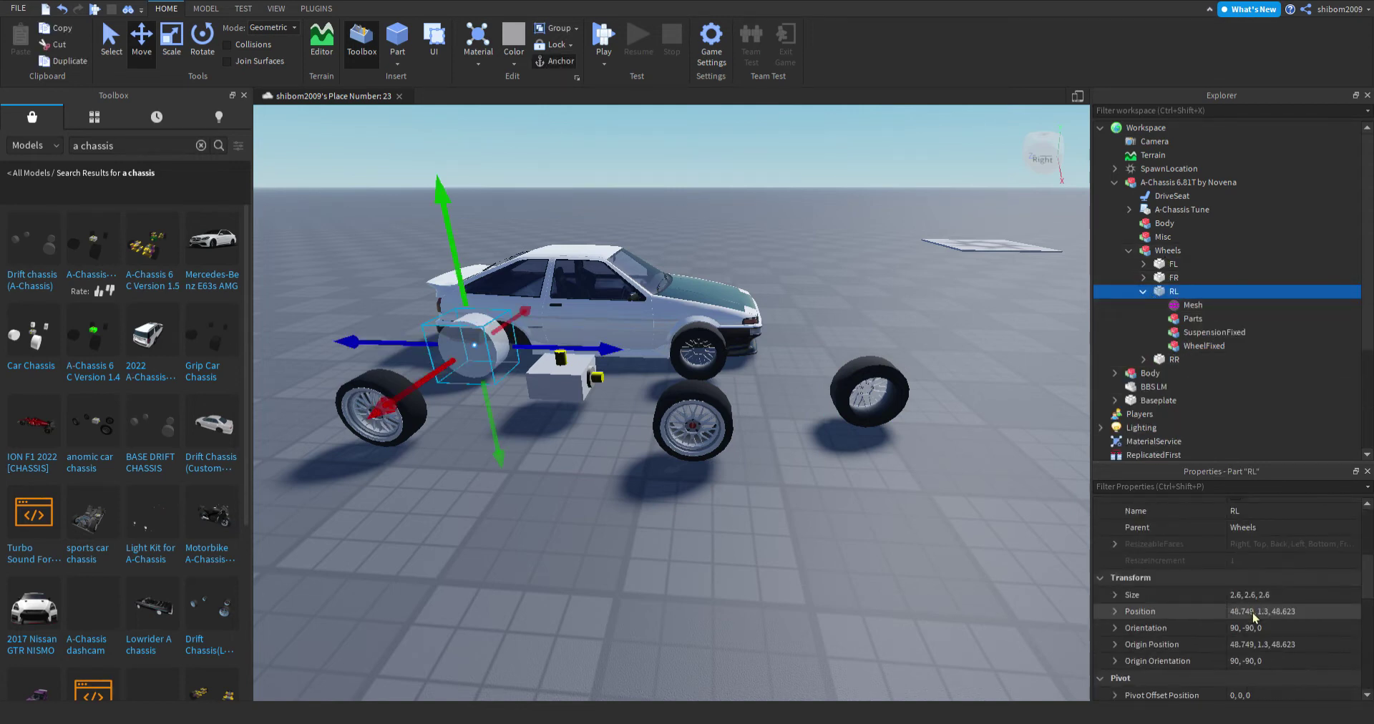
left_click(1253, 613)
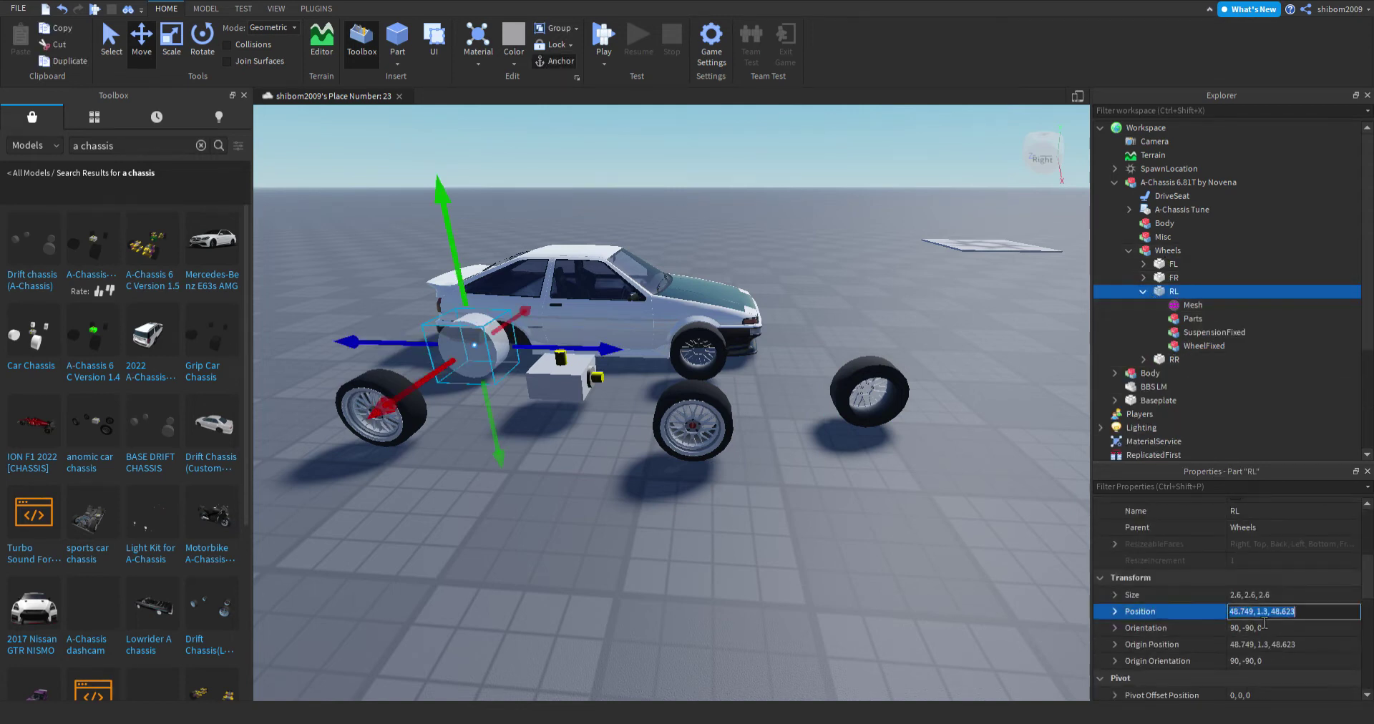
left_click(869, 395)
scroll(1252, 644, "down", 3)
left_click(1246, 644)
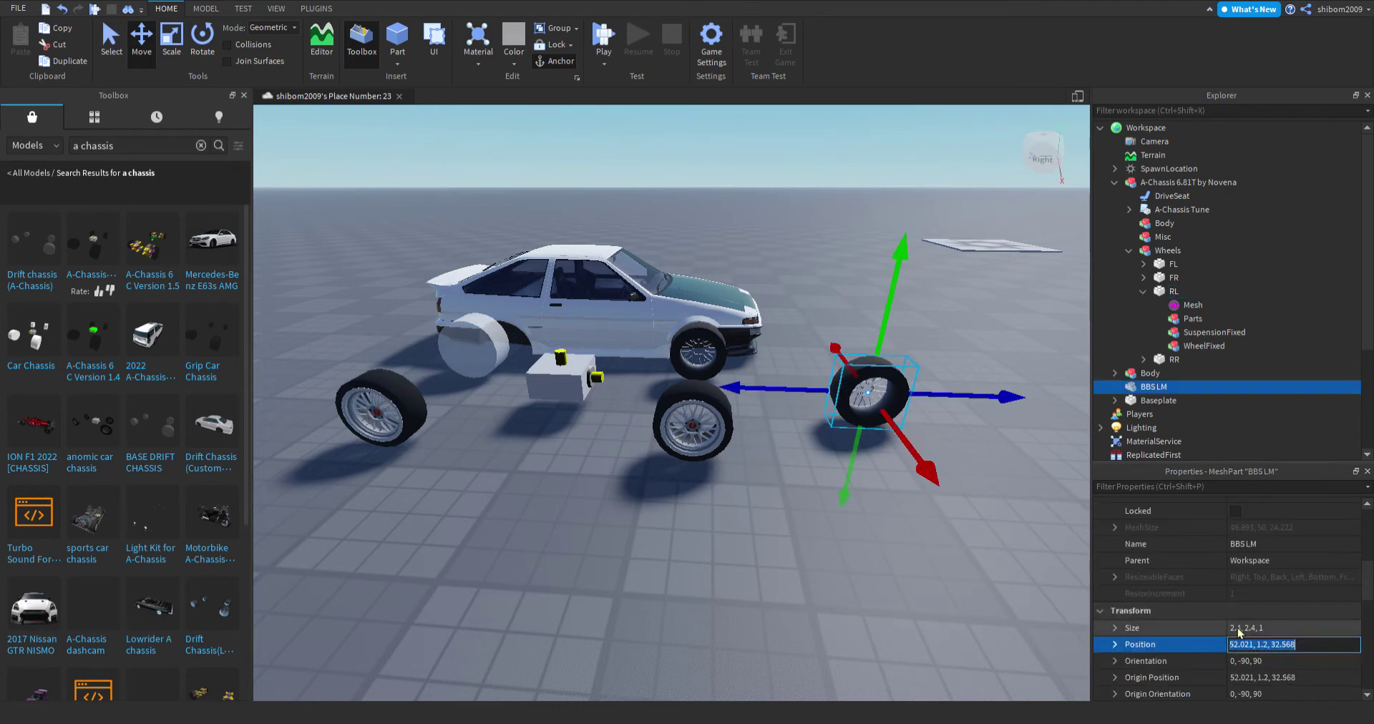
key("Return")
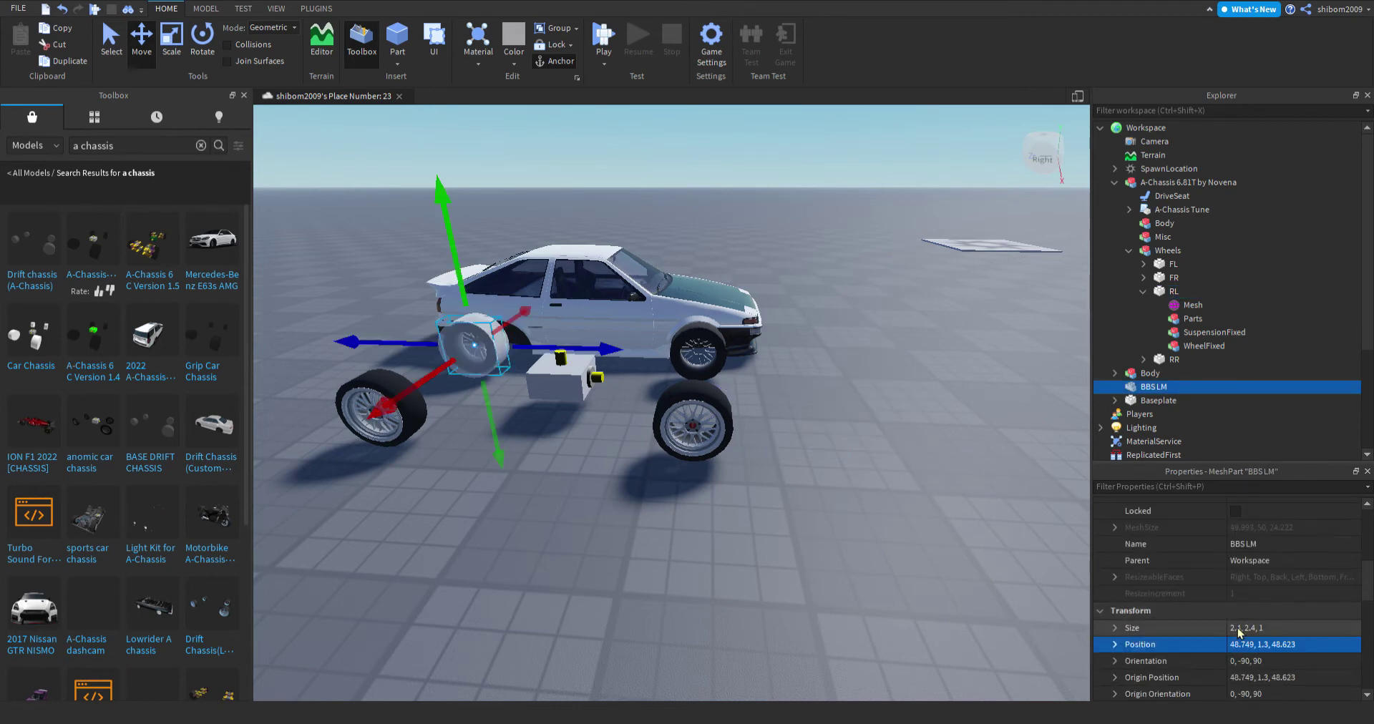
Put the rear-left BBS LM wheel into the RL part's Parts model and set the RL part's Transparency to 1.
left_click_drag(1163, 387, 1164, 321)
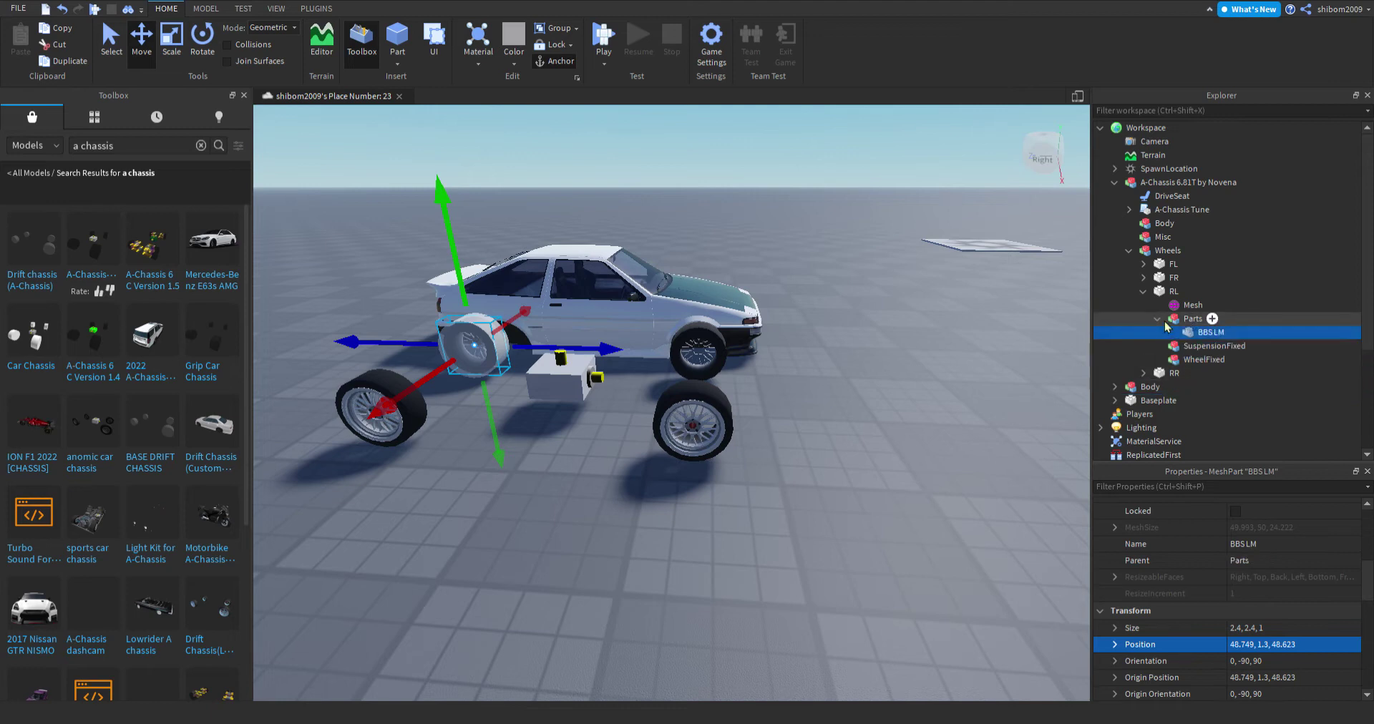
left_click(1143, 291)
left_click(1166, 291)
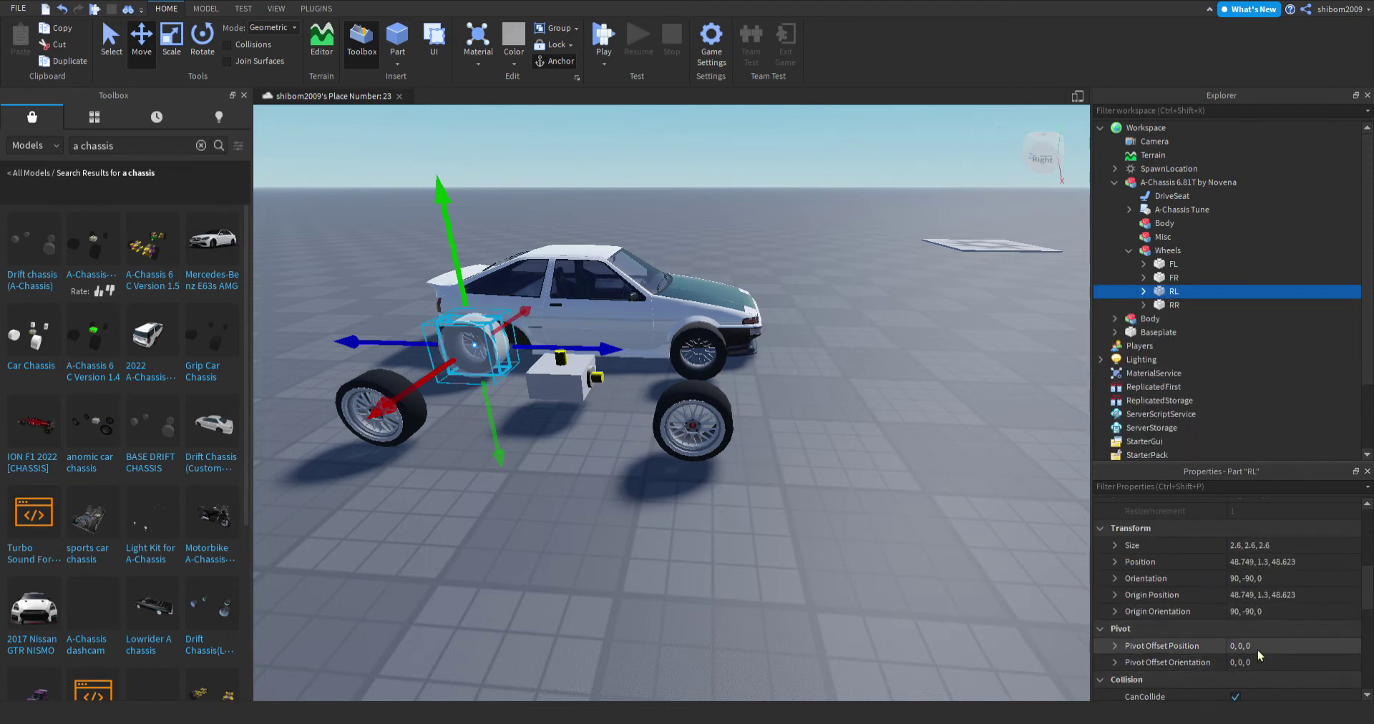
scroll(1252, 637, "up", 5)
type("1")
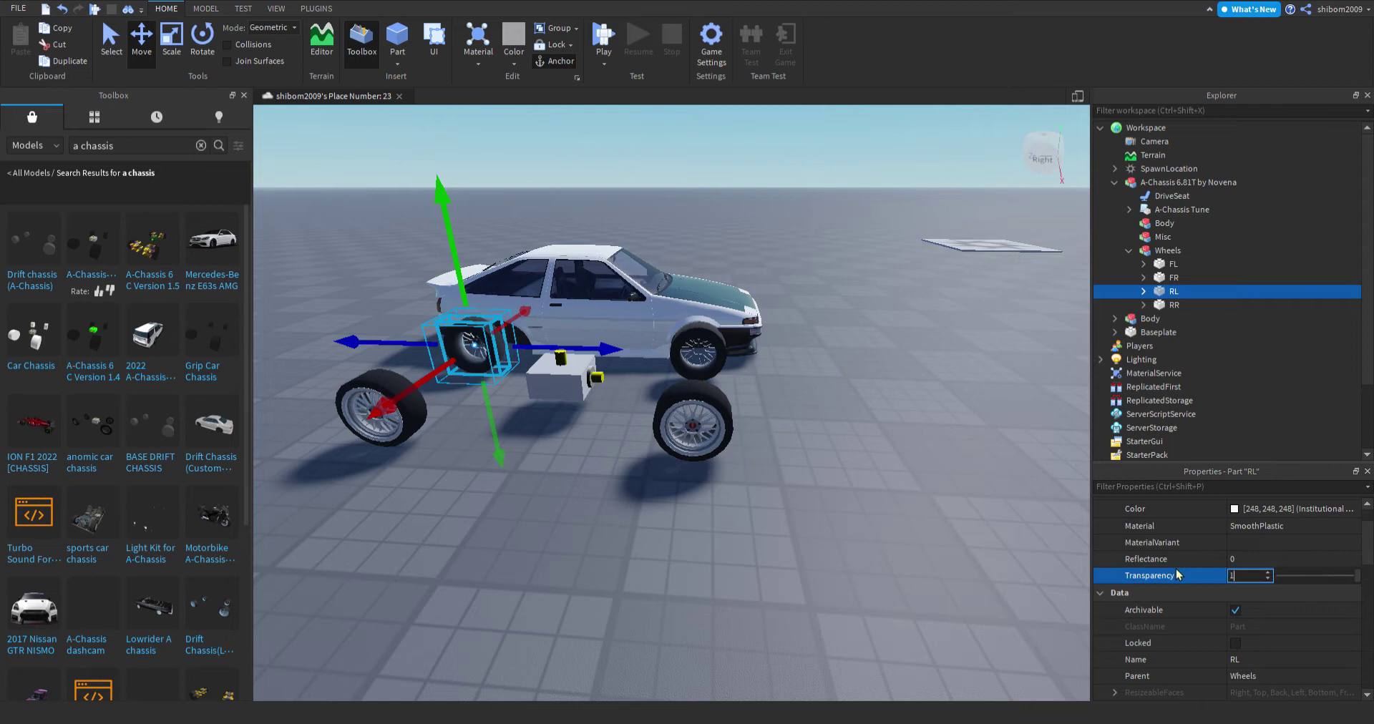
Select the AE86 Body model and centre the view on it.
left_click_drag(702, 433, 700, 498)
left_click(638, 220)
left_click(657, 306)
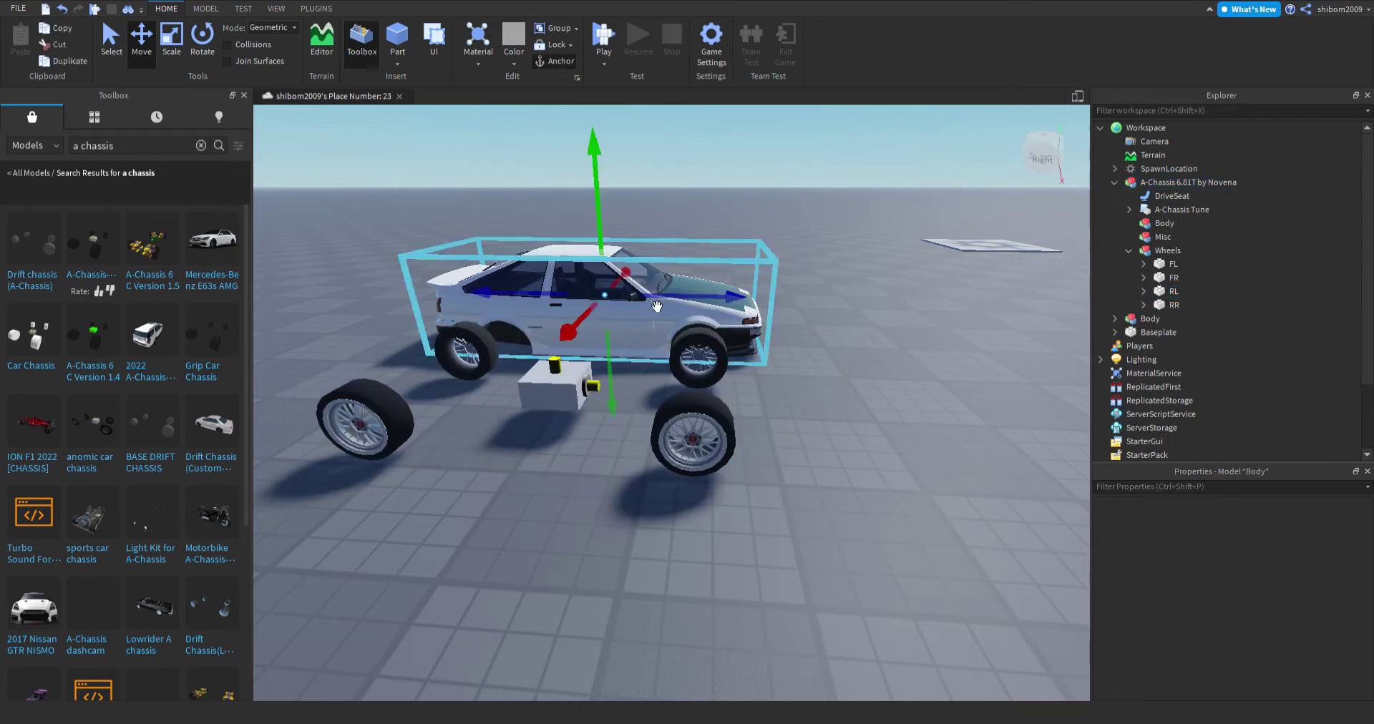
key("f")
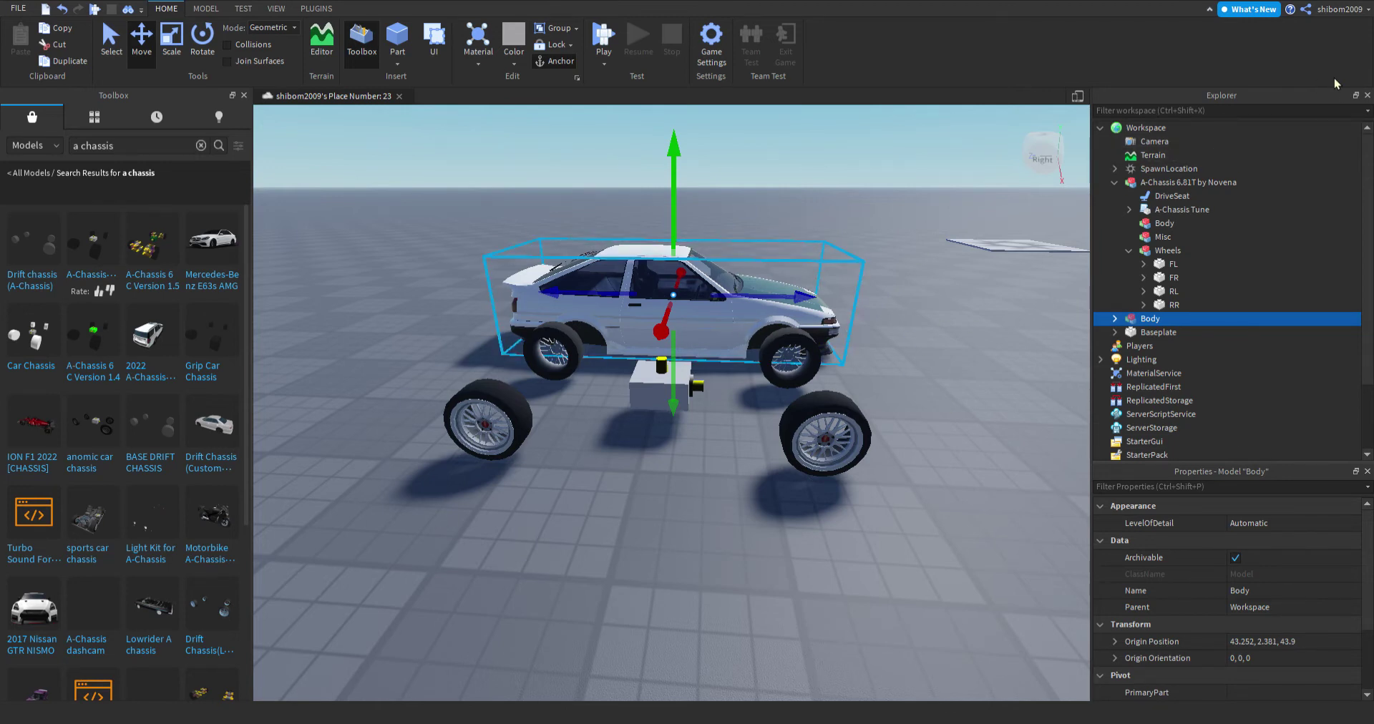
Open the A-Chassis Tune script to look over its settings, then return to the 3D scene.
left_click(1152, 212)
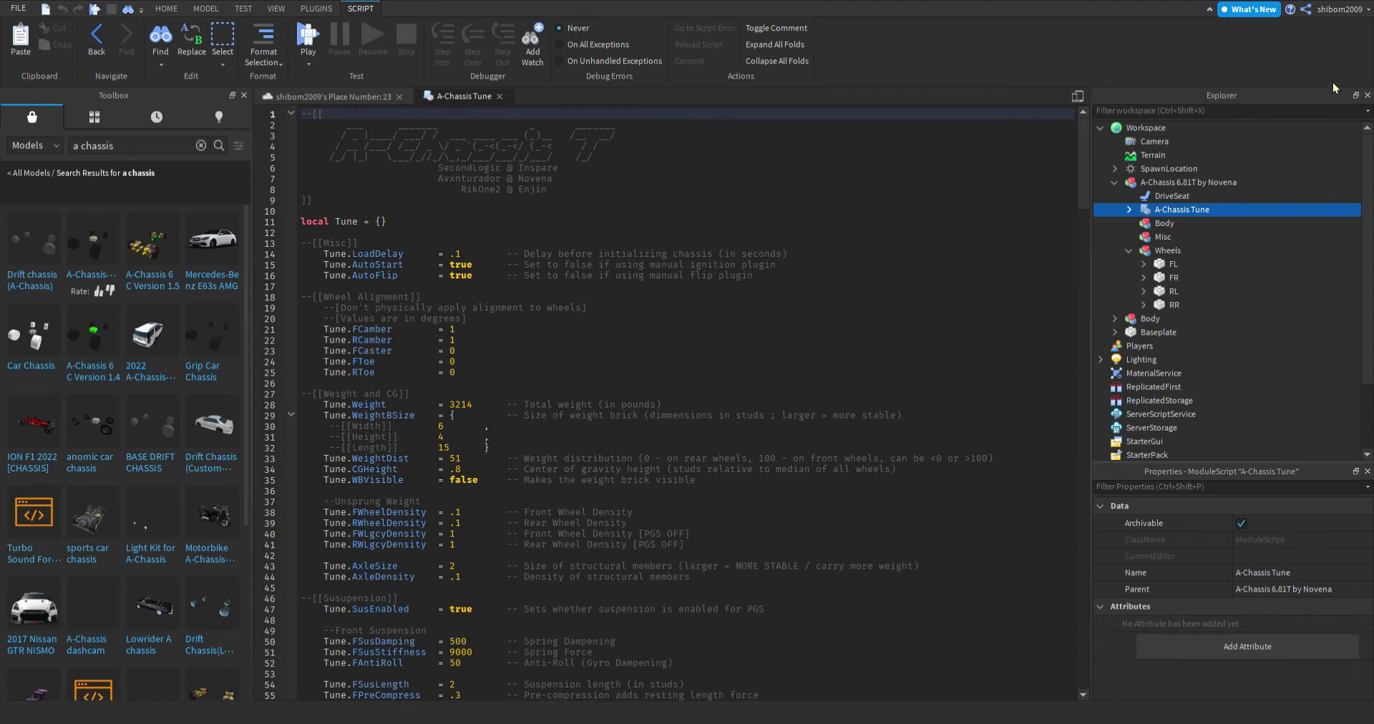
left_click(342, 97)
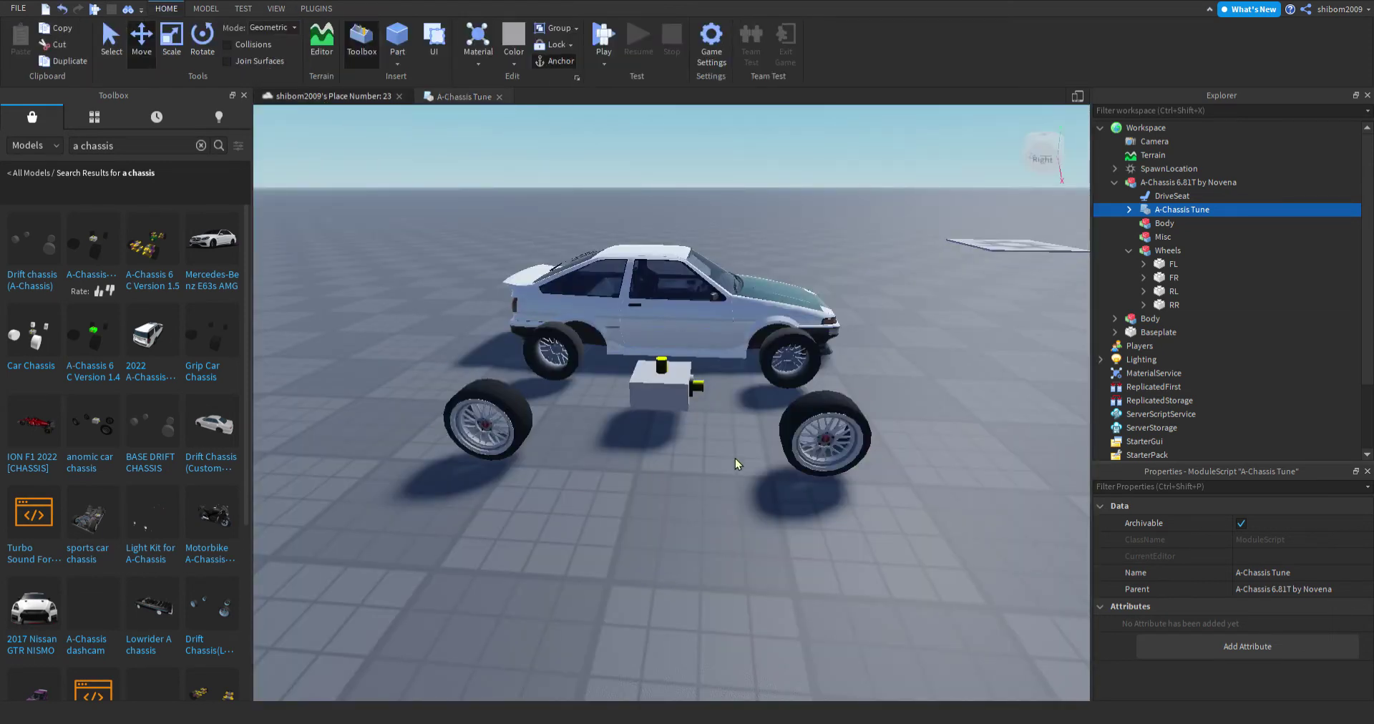
Move the AE86 Body model over the chassis wheels so its origin sits at about 52.53, 3.047, 43.799.
left_click(666, 315)
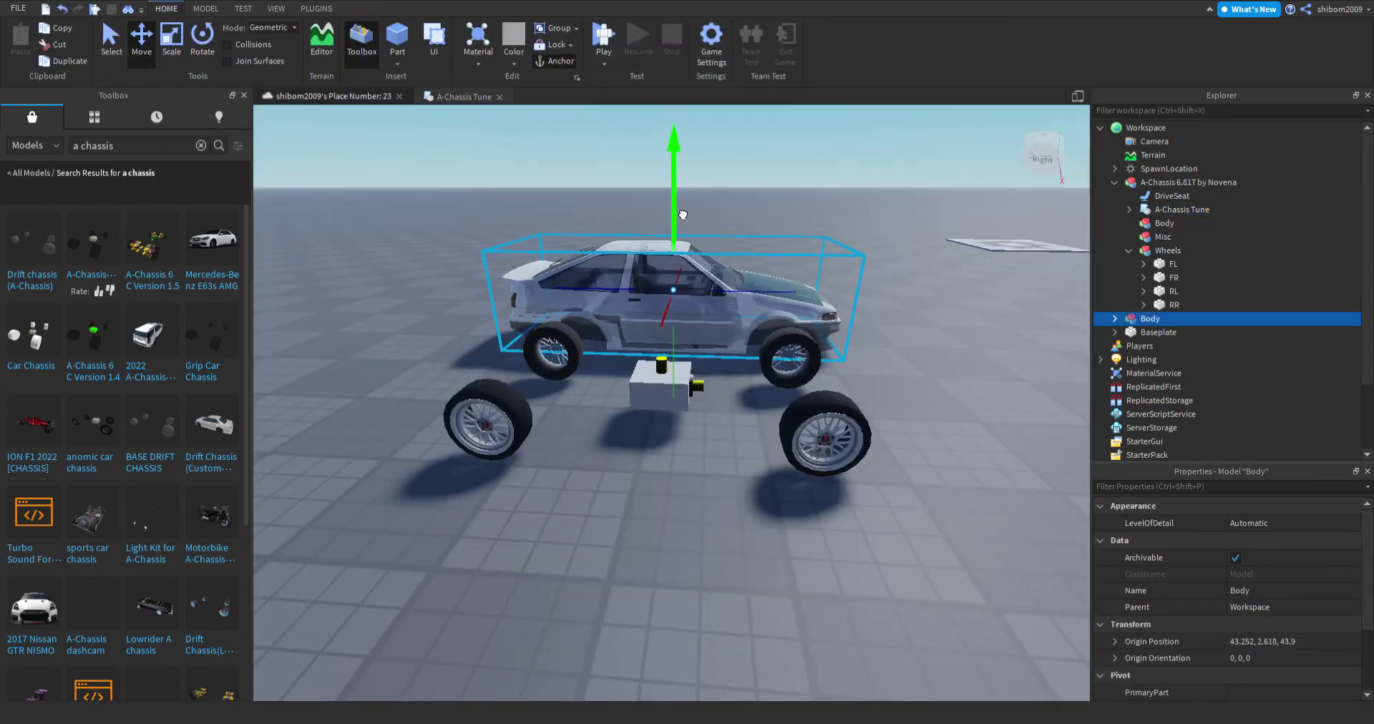
left_click_drag(794, 292, 766, 292)
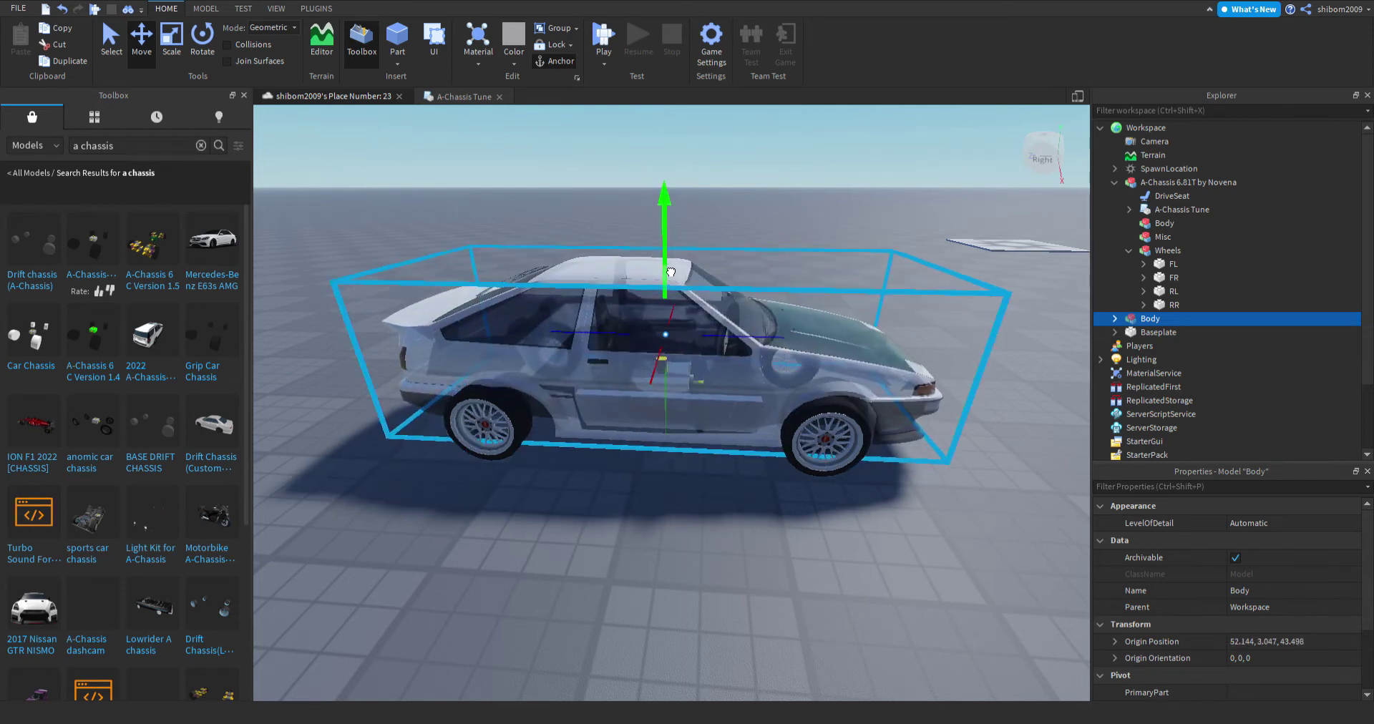
right_click_drag(738, 344, 780, 347)
left_click_drag(780, 347, 787, 349)
key("a")
right_click_drag(797, 362, 727, 448)
key("w")
key("s")
left_click_drag(541, 268, 542, 274)
right_click_drag(573, 297, 573, 298)
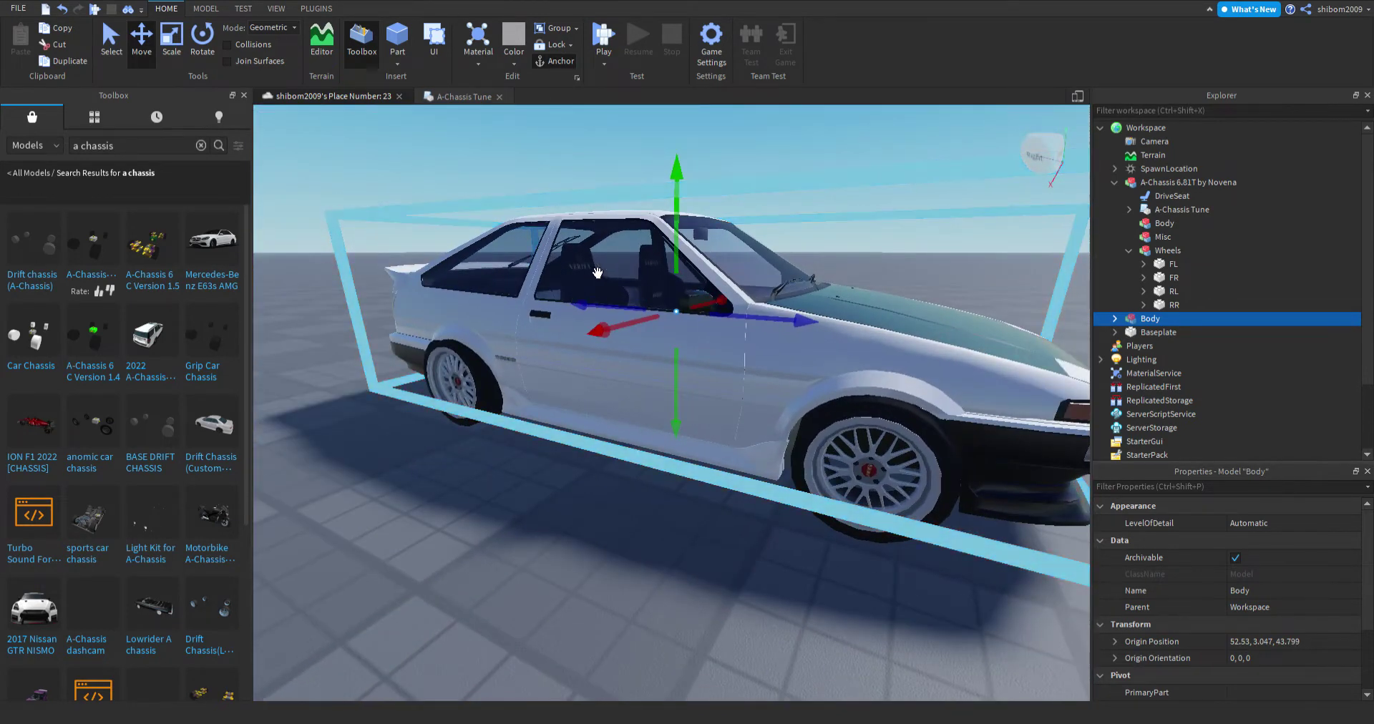
Lower the Body model over the wheels to a height of about 2.979 and deselect it.
left_click_drag(696, 271, 697, 279)
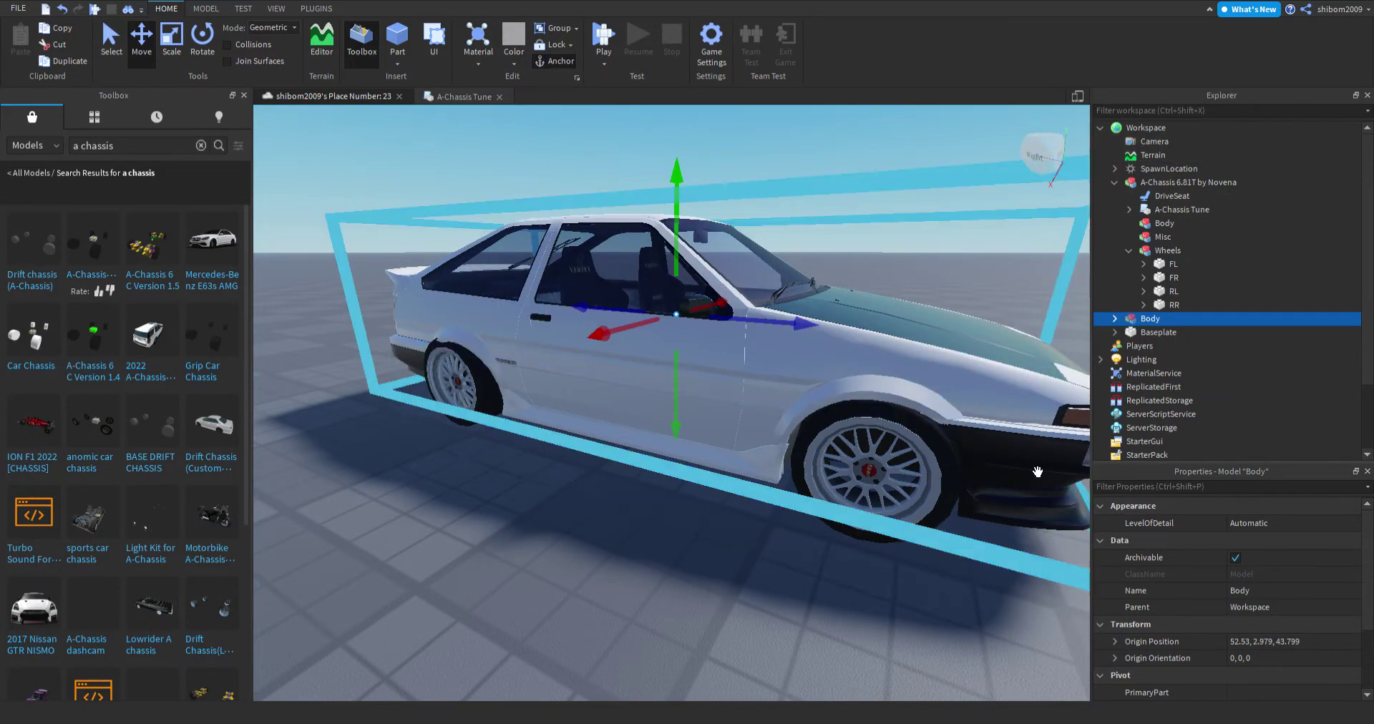
left_click(767, 406)
left_click_drag(767, 407, 755, 387)
left_click(659, 580)
right_click_drag(659, 579, 699, 572)
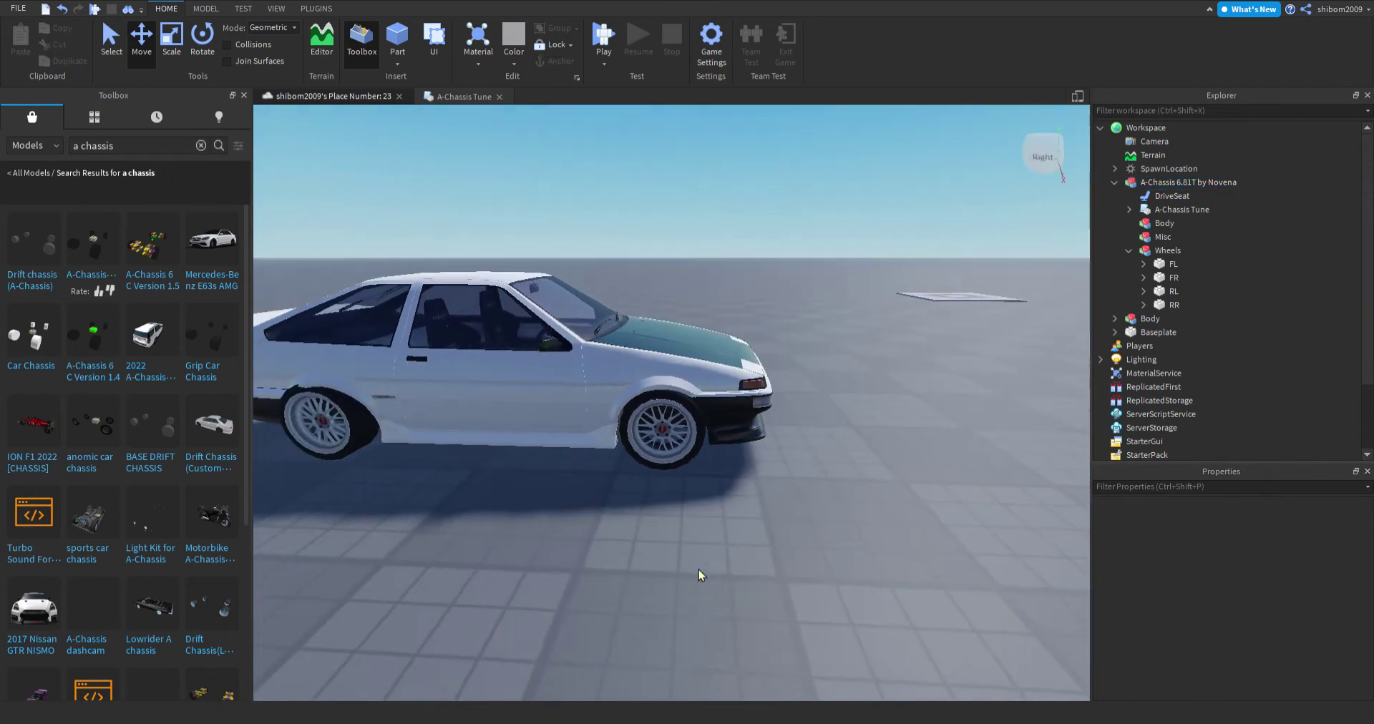
Slide the RL and RR wheels along the car's length to line them up with the body's rear wheel arches.
key("a")
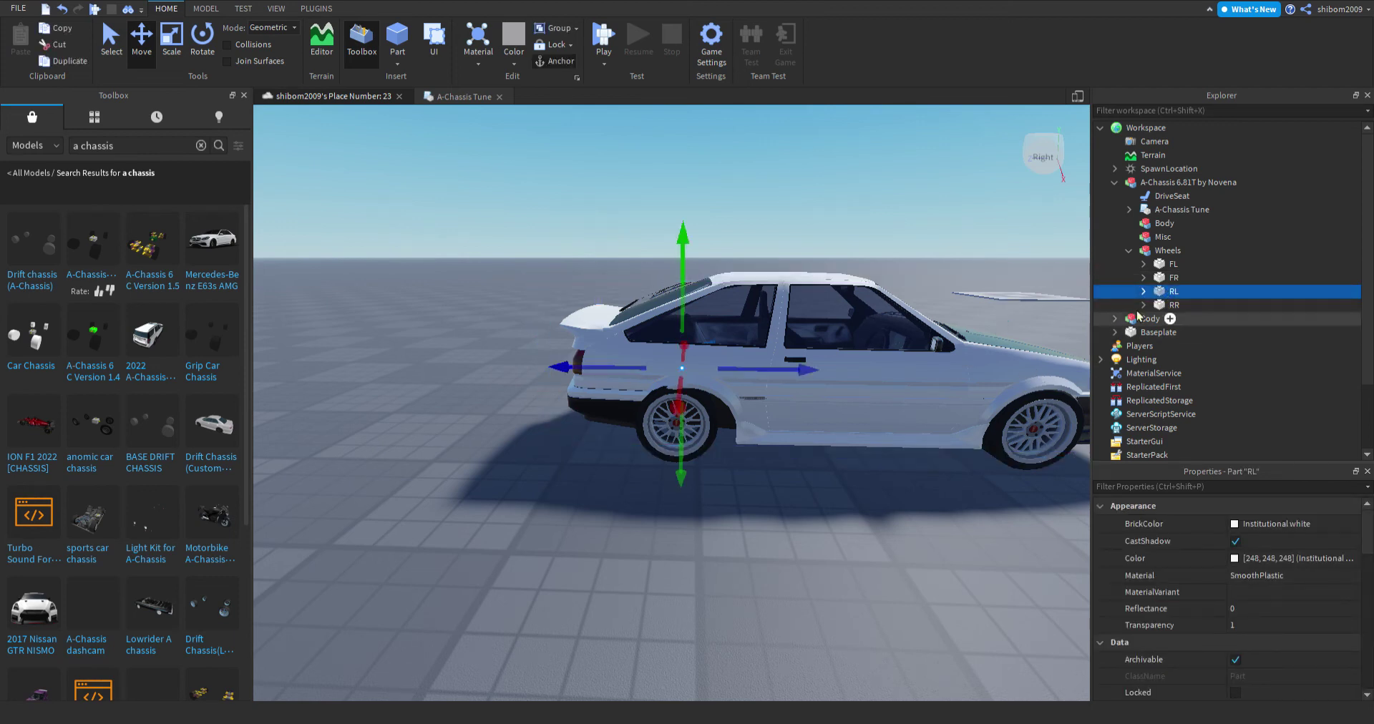
left_click_drag(774, 400, 760, 399)
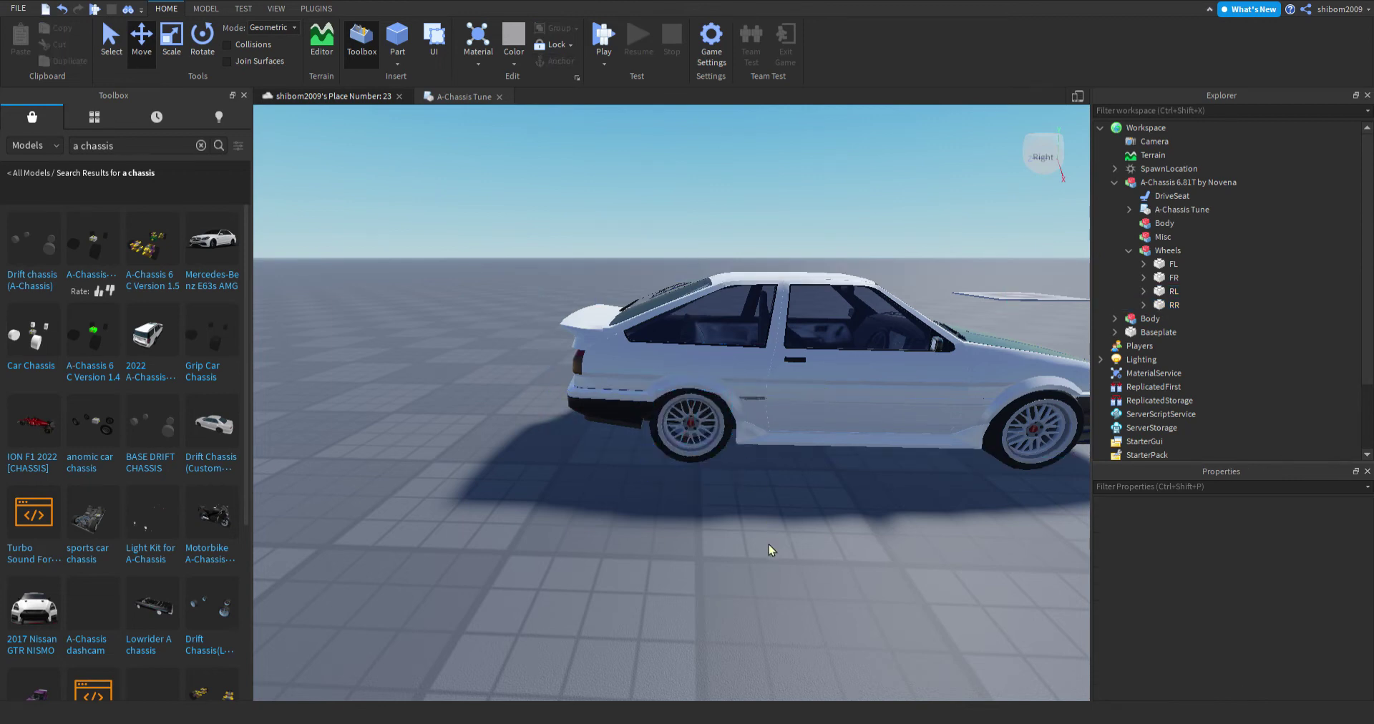
key("d")
left_click(1173, 304, "shift")
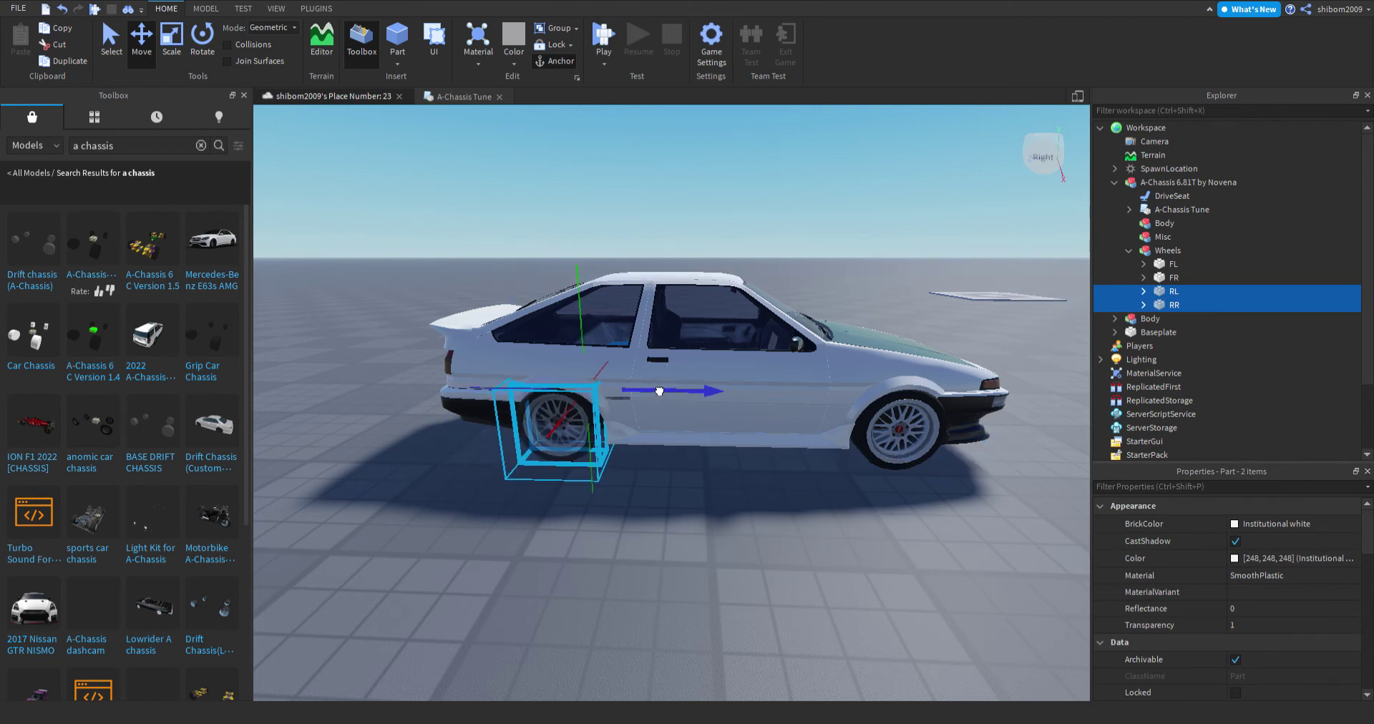
left_click(655, 477)
key("a")
right_click_drag(655, 477, 675, 497)
key("d")
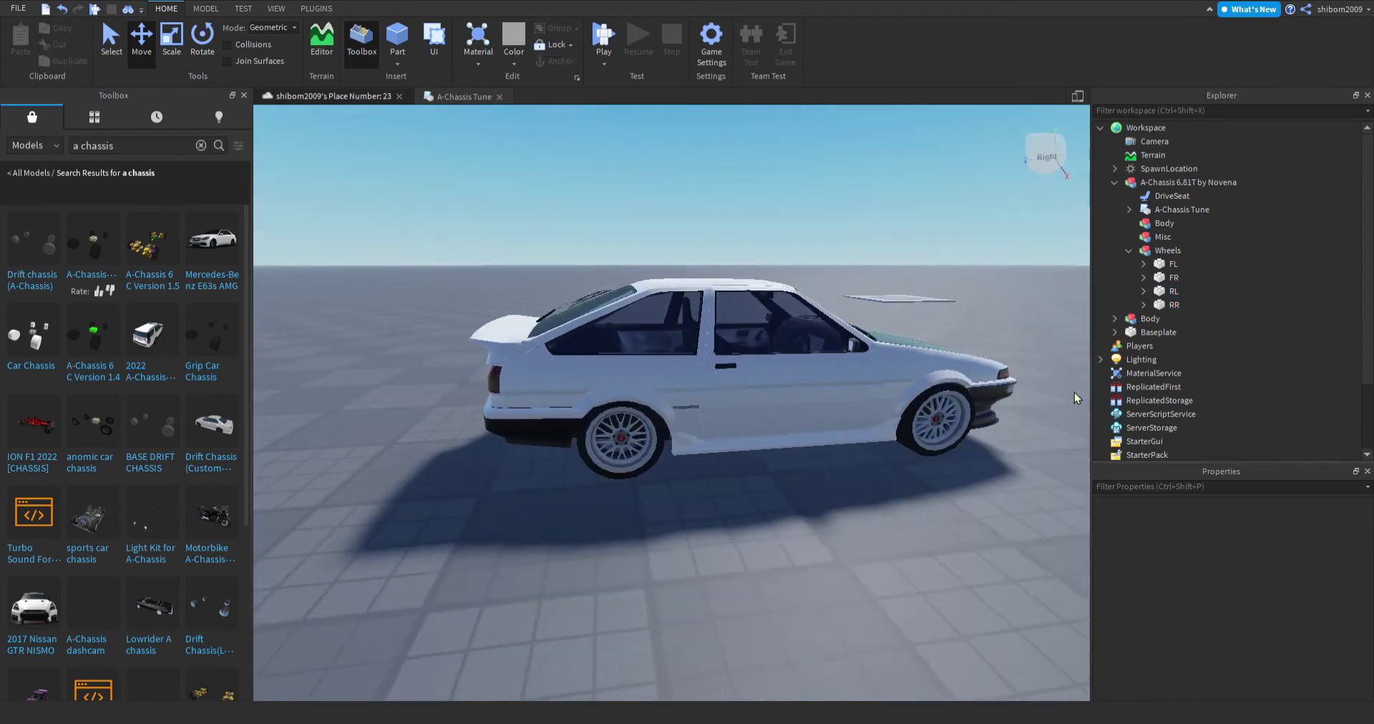
Nudge the RL and RR wheels together once more to centre them in the rear arches.
left_click(1165, 294, "shift")
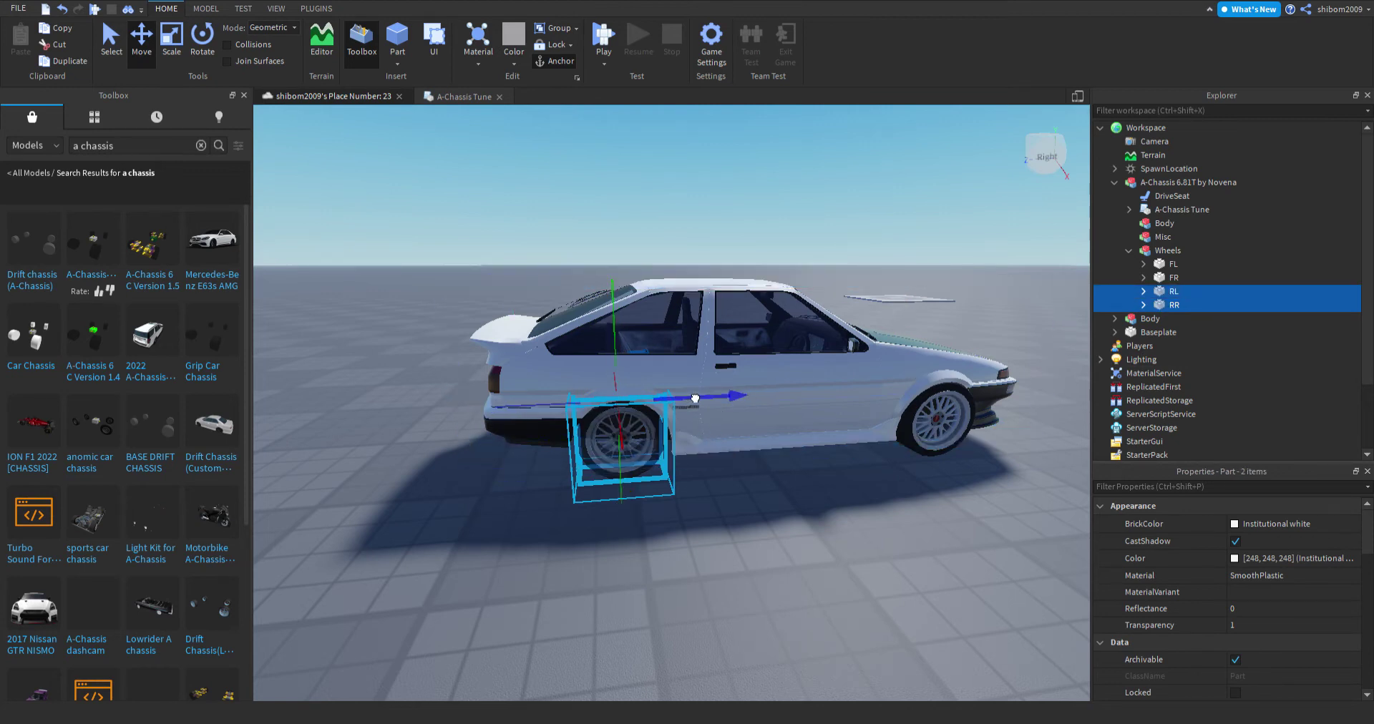
left_click_drag(696, 397, 698, 397)
left_click(705, 526)
Examine how the wheels fit the body's arches from the car's left side.
scroll(728, 553, "down", 2)
right_click_drag(729, 552, 777, 547)
key("d")
key("d")
key("d")
key("d")
key("w")
right_click_drag(848, 413, 848, 414)
key("d")
scroll(908, 469, "down", 2)
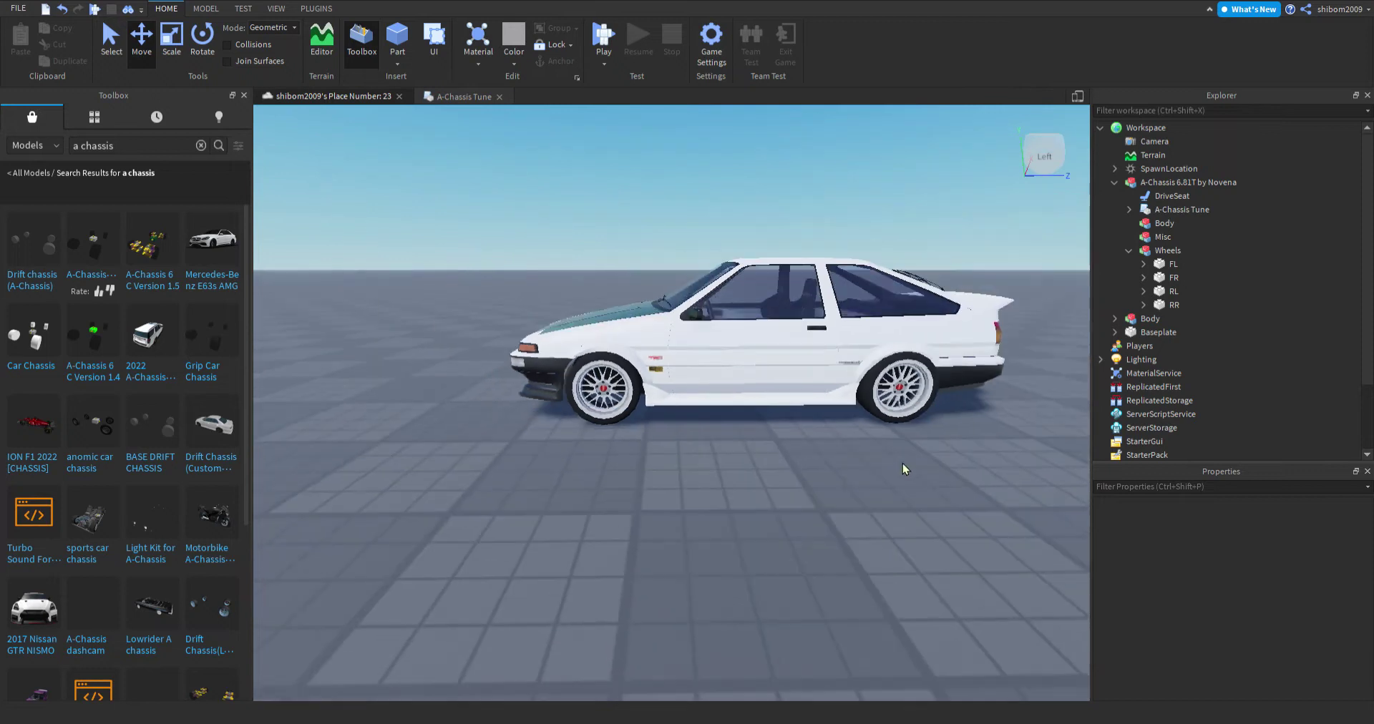
key("a")
right_click_drag(709, 530, 708, 529)
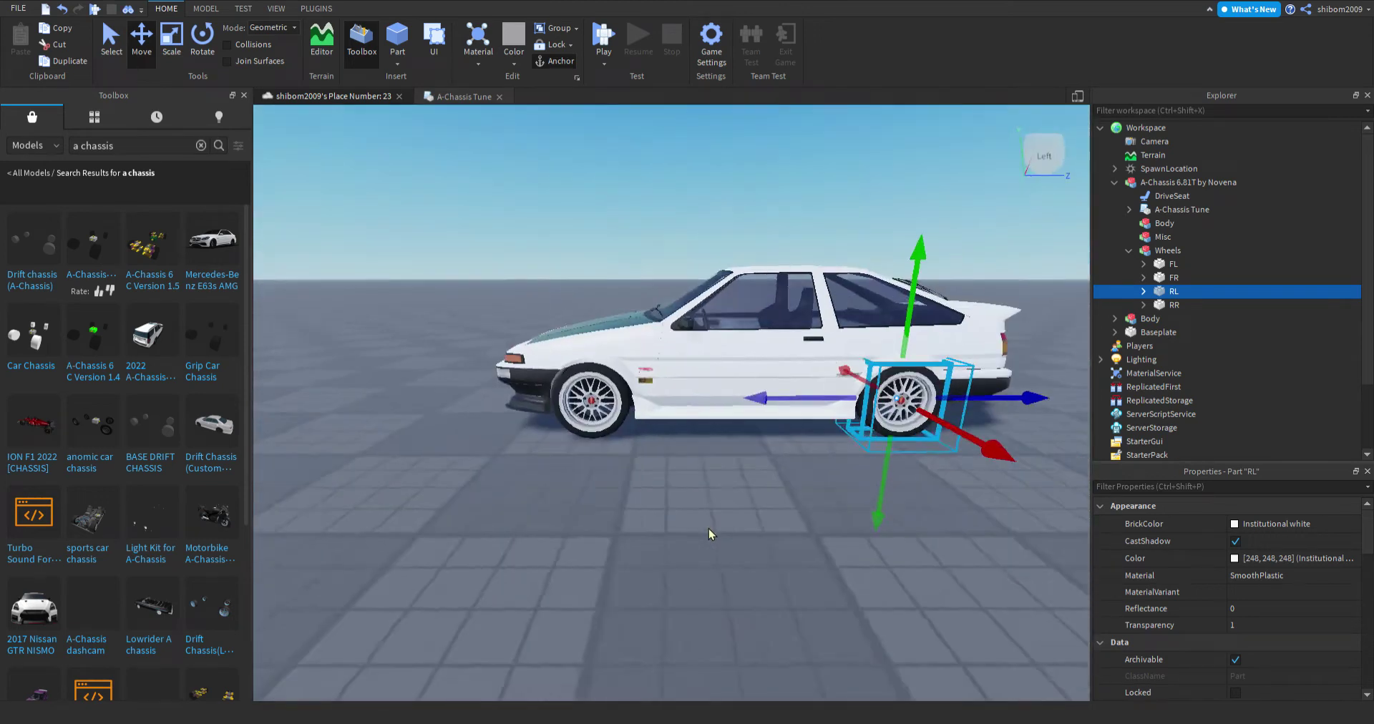
Select the FL and RL wheels together and shift them sideways to fit the left side of the body.
left_click(1169, 264, "ctrl")
scroll(825, 404, "up", 2)
key("d")
right_click_drag(825, 405, 815, 407)
scroll(814, 407, "down", 5)
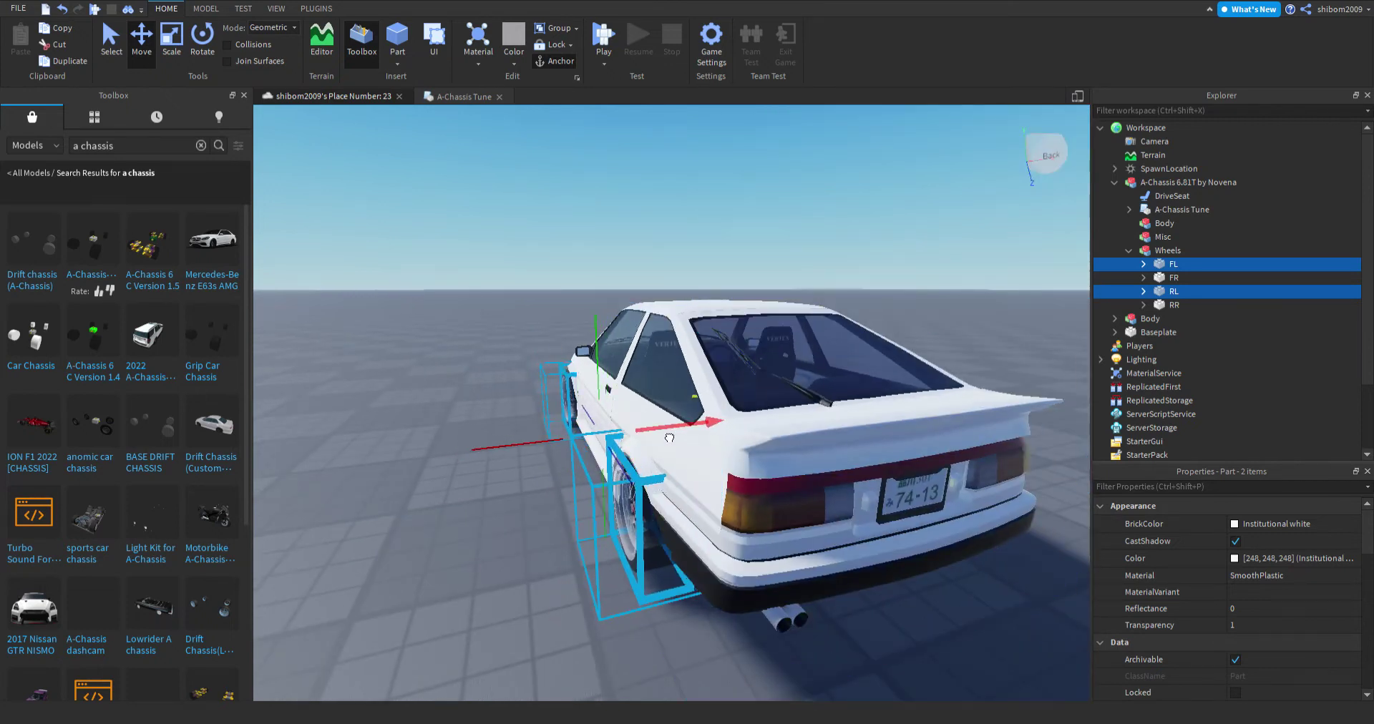
left_click_drag(672, 438, 673, 438)
scroll(671, 438, "down", 3)
left_click(580, 574)
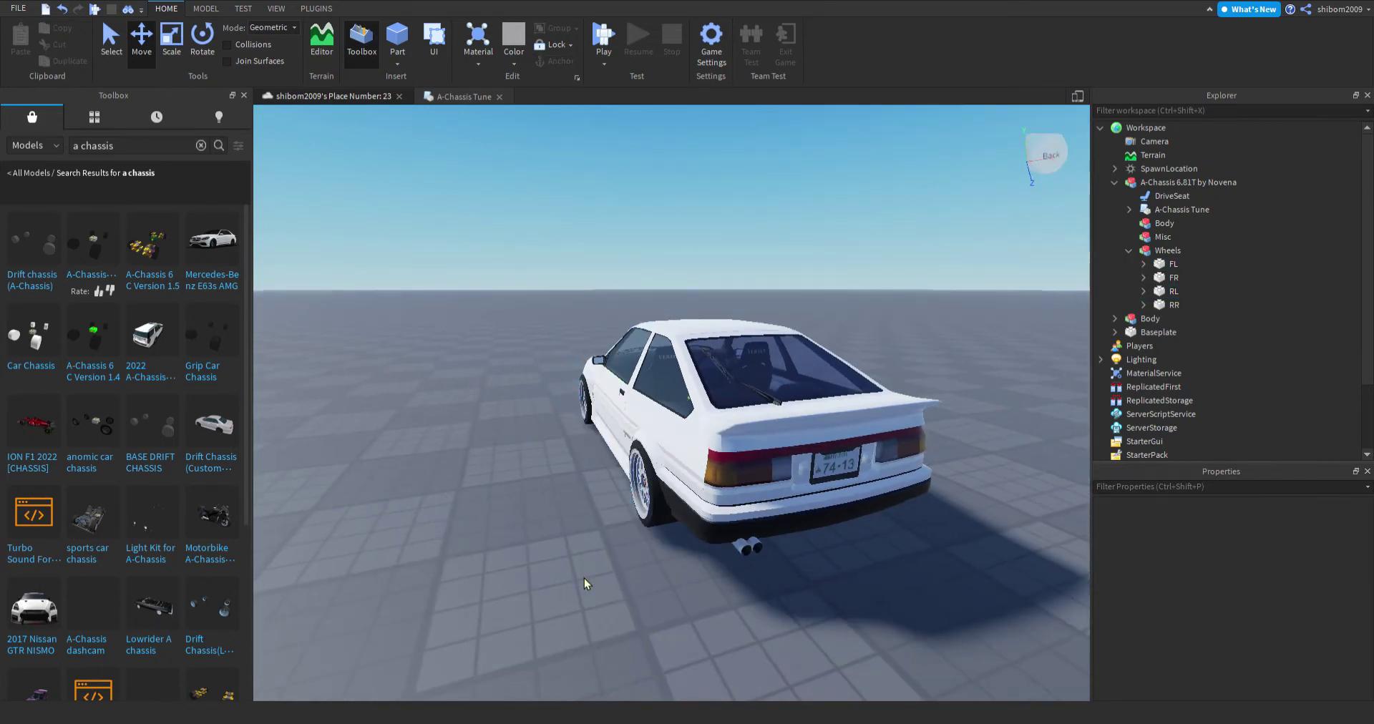
Compare both sides from behind and fine-tune the sideways position of the FL and RL wheels.
key("a")
right_click_drag(607, 581, 607, 581)
key("d")
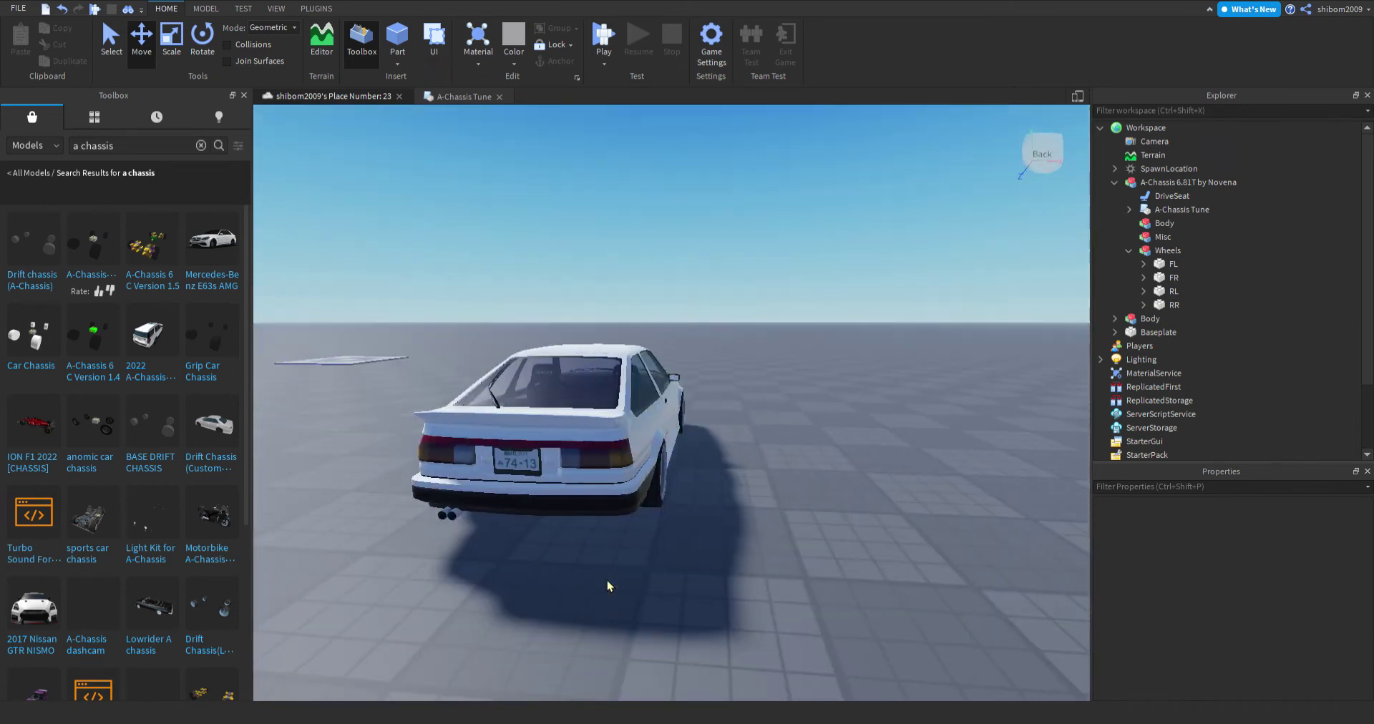
key("a")
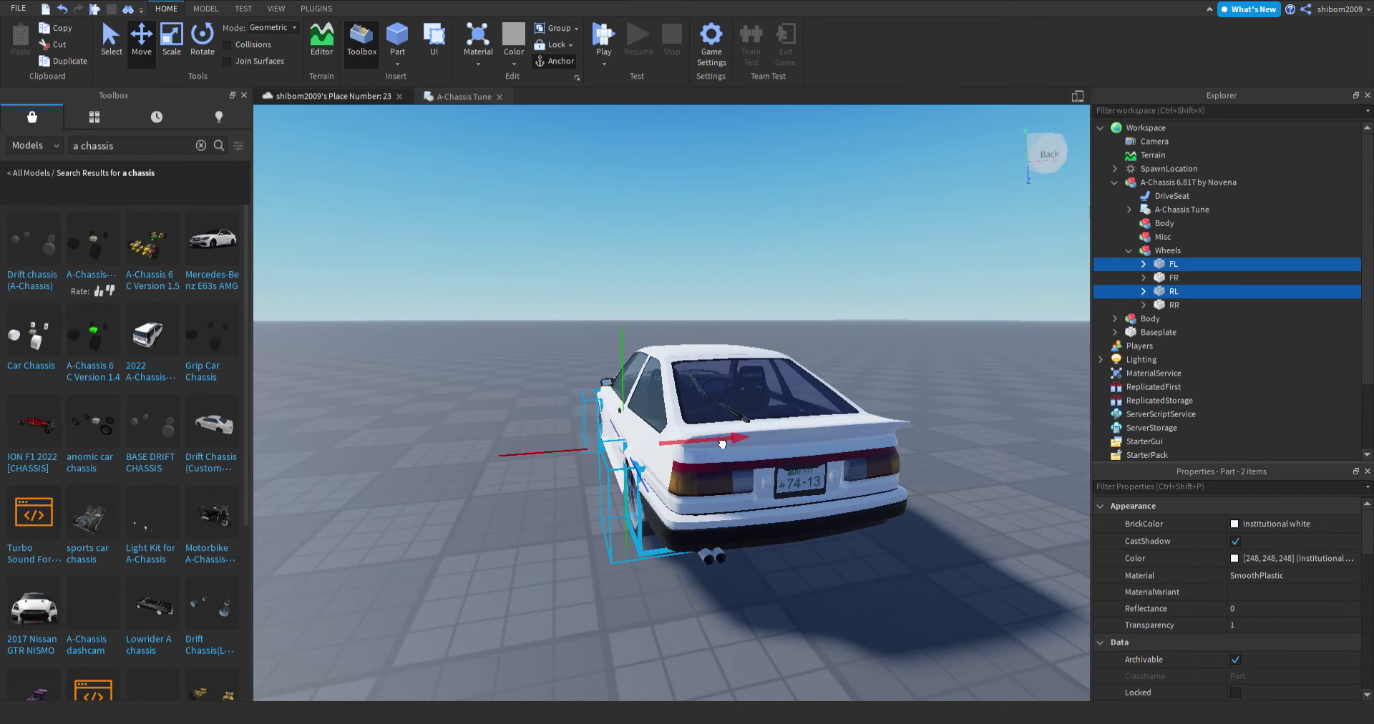
left_click(759, 566)
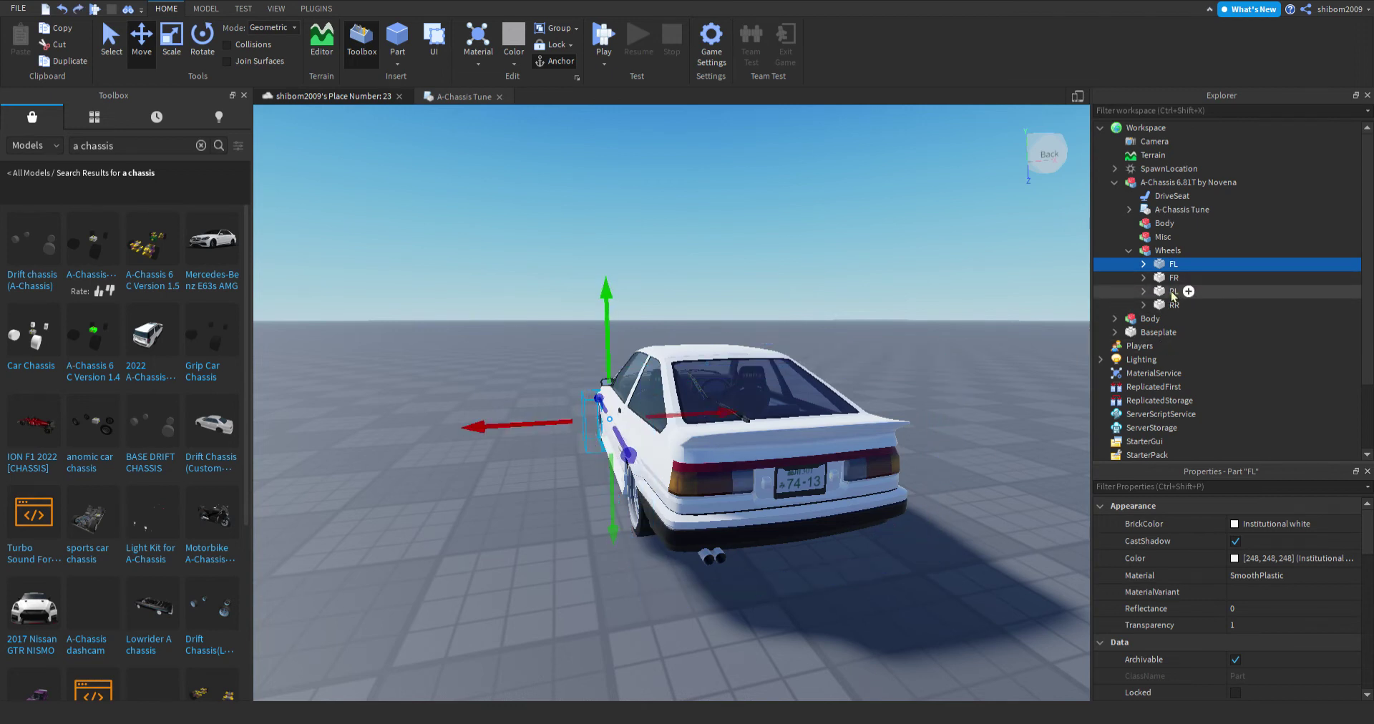
left_click(1172, 264, "ctrl")
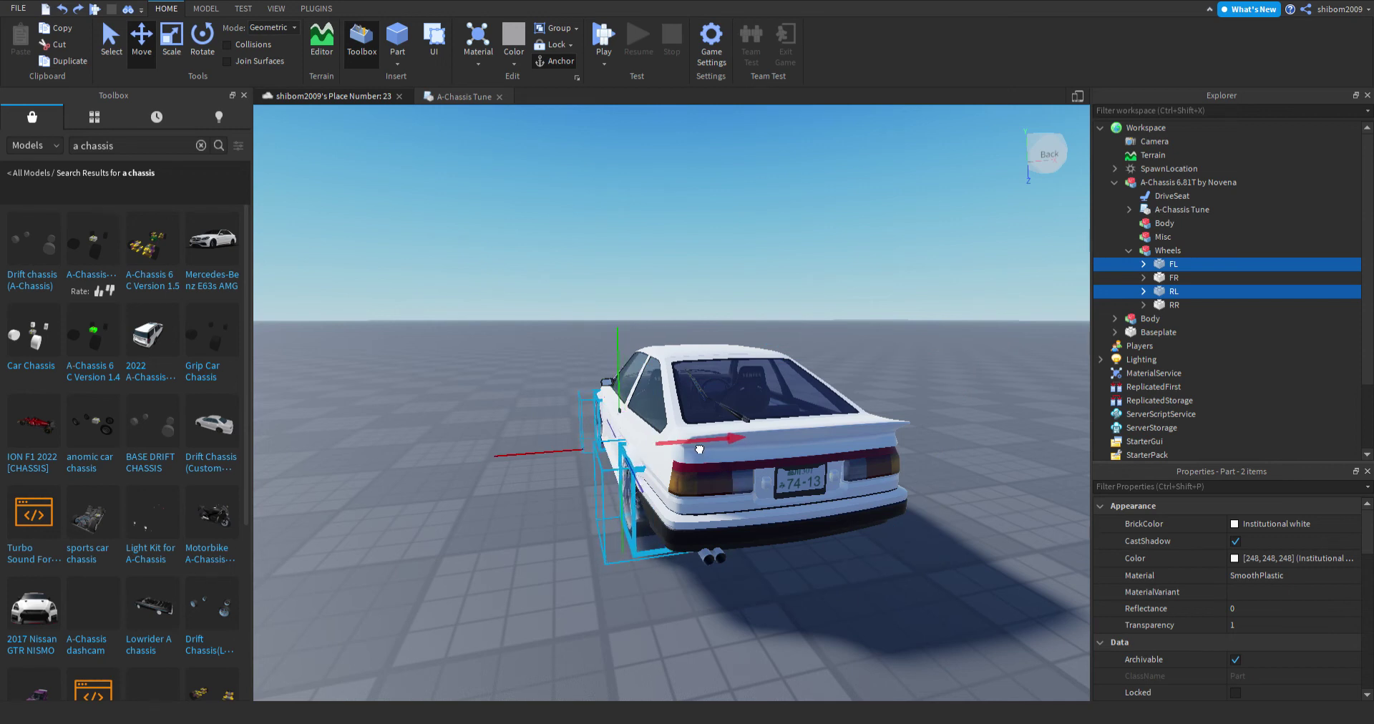
left_click(637, 681)
Adjust the Body model's height over the wheels to about 2.974, checking the wheel arch gaps.
key("a")
right_click_drag(656, 596, 655, 595)
key("w")
scroll(655, 595, "down", 5)
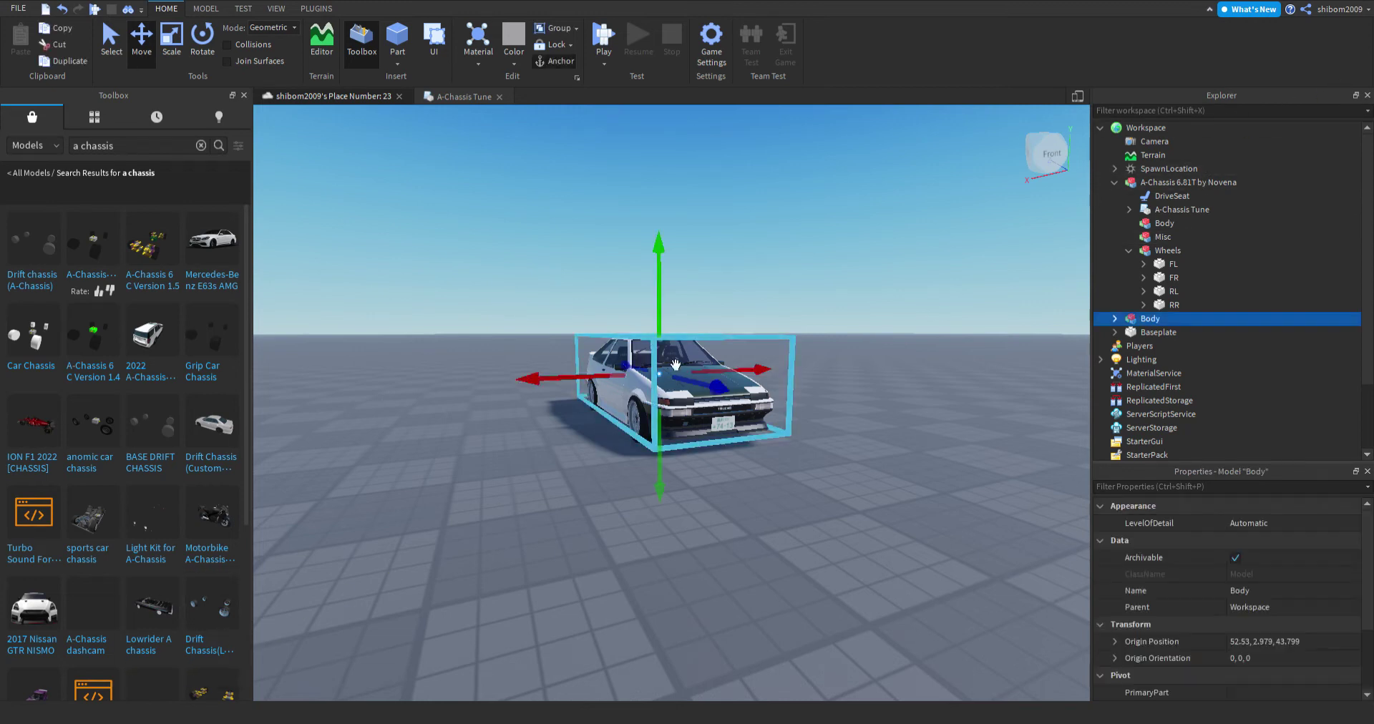
scroll(586, 380, "up", 10)
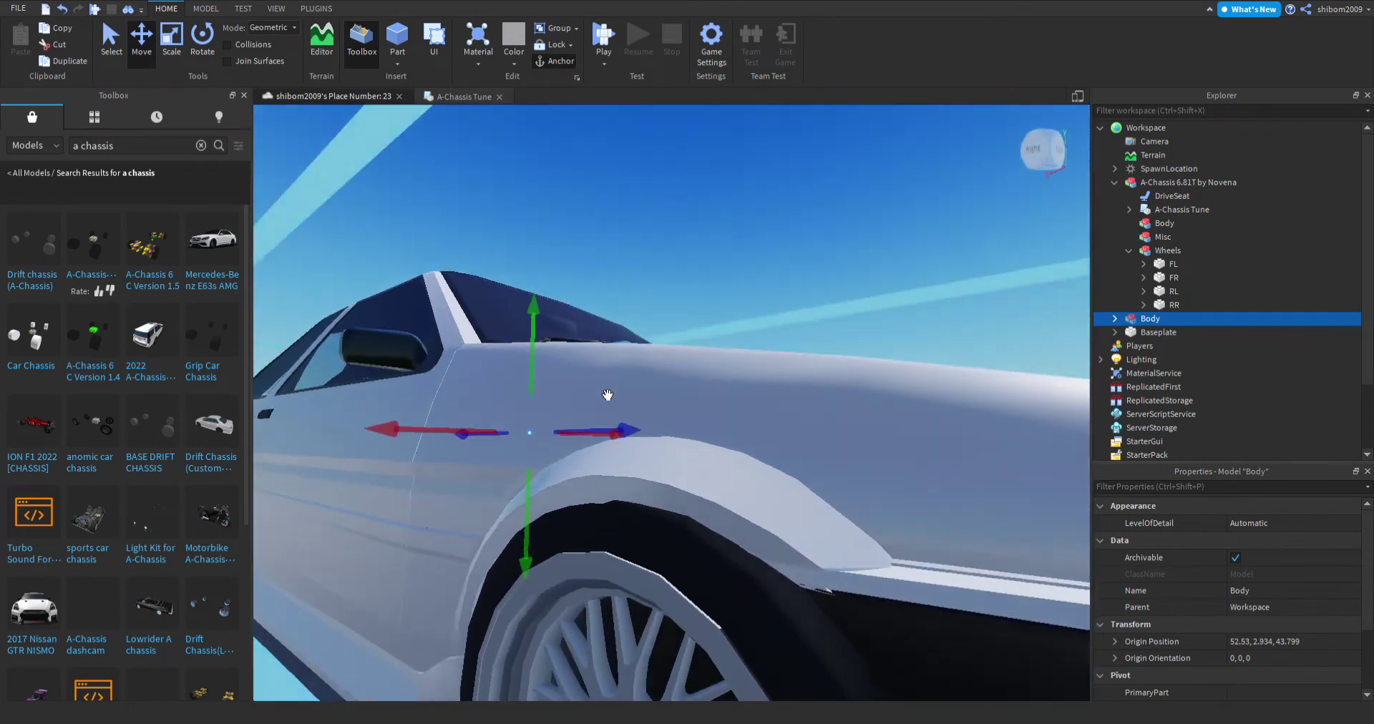
right_click_drag(608, 395, 608, 395)
key("d")
key("a")
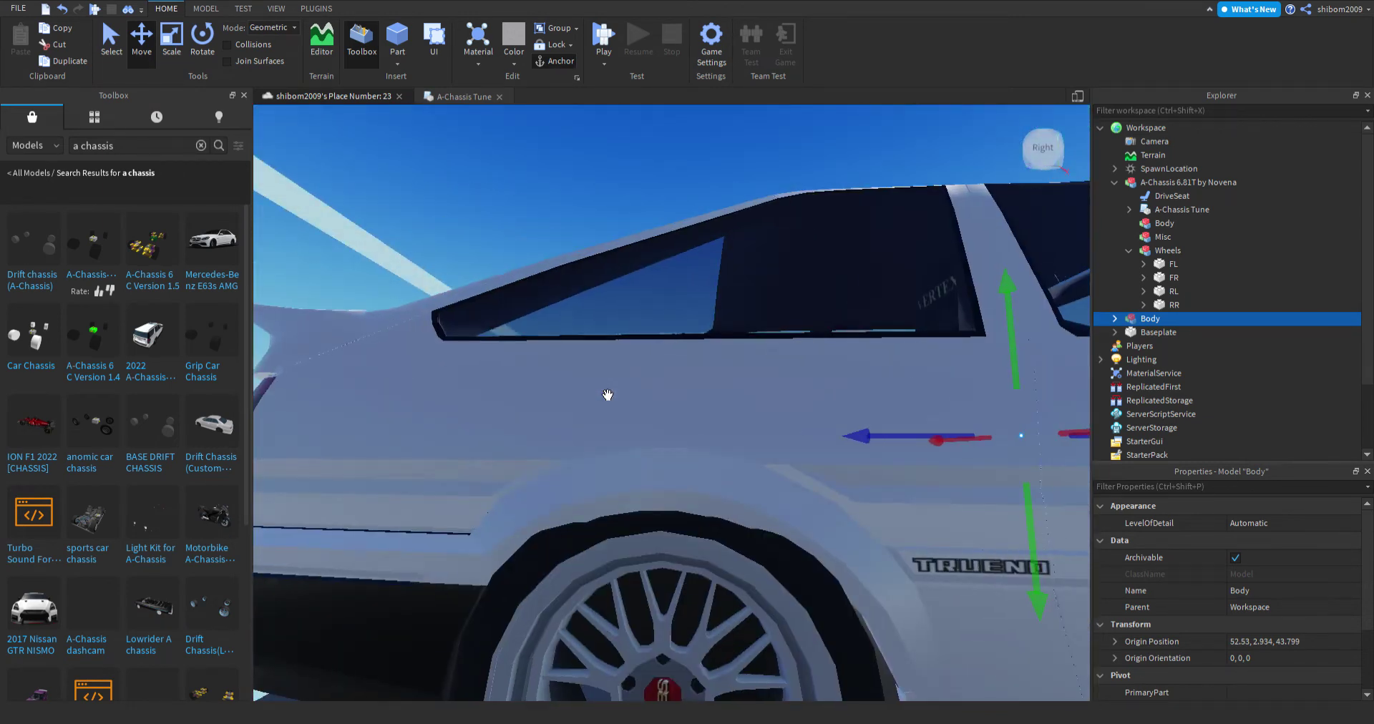
scroll(608, 395, "down", 10)
left_click_drag(705, 324, 705, 322)
key("d")
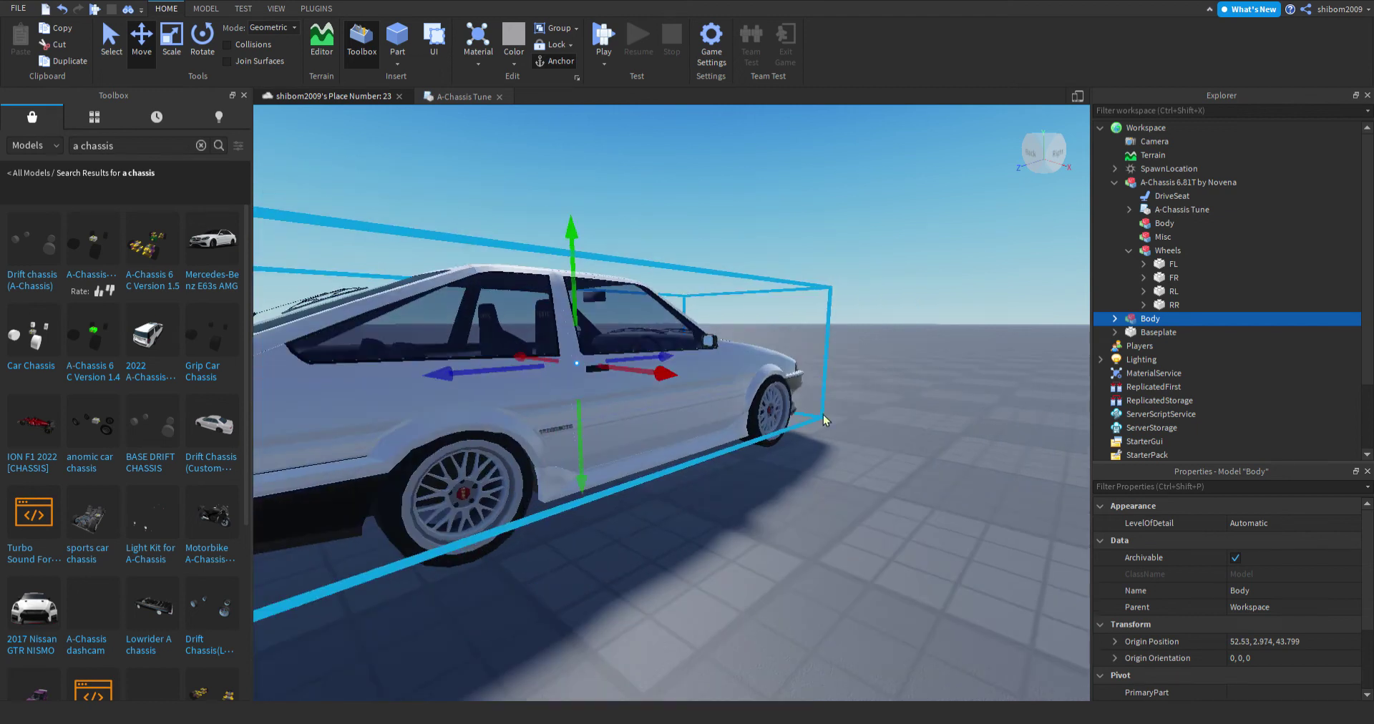
left_click(855, 456)
Place the AE86 Body model inside the A-Chassis model's own Body group.
right_click_drag(856, 457, 872, 472)
key("d")
scroll(873, 472, "down", 3)
left_click(690, 362)
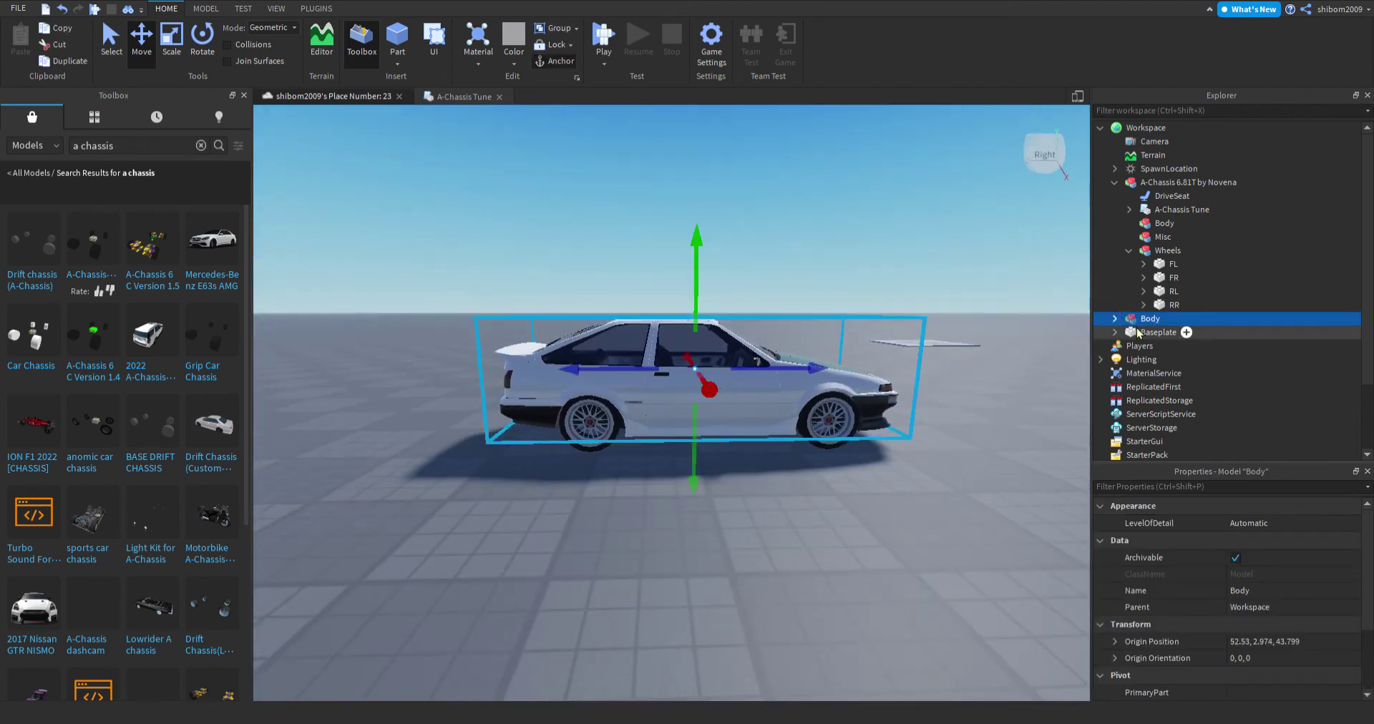
left_click(1129, 224)
Move the chassis DriveSeat onto the driver's seat inside the car's interior.
scroll(709, 358, "up", 10)
right_click_drag(719, 347, 732, 340)
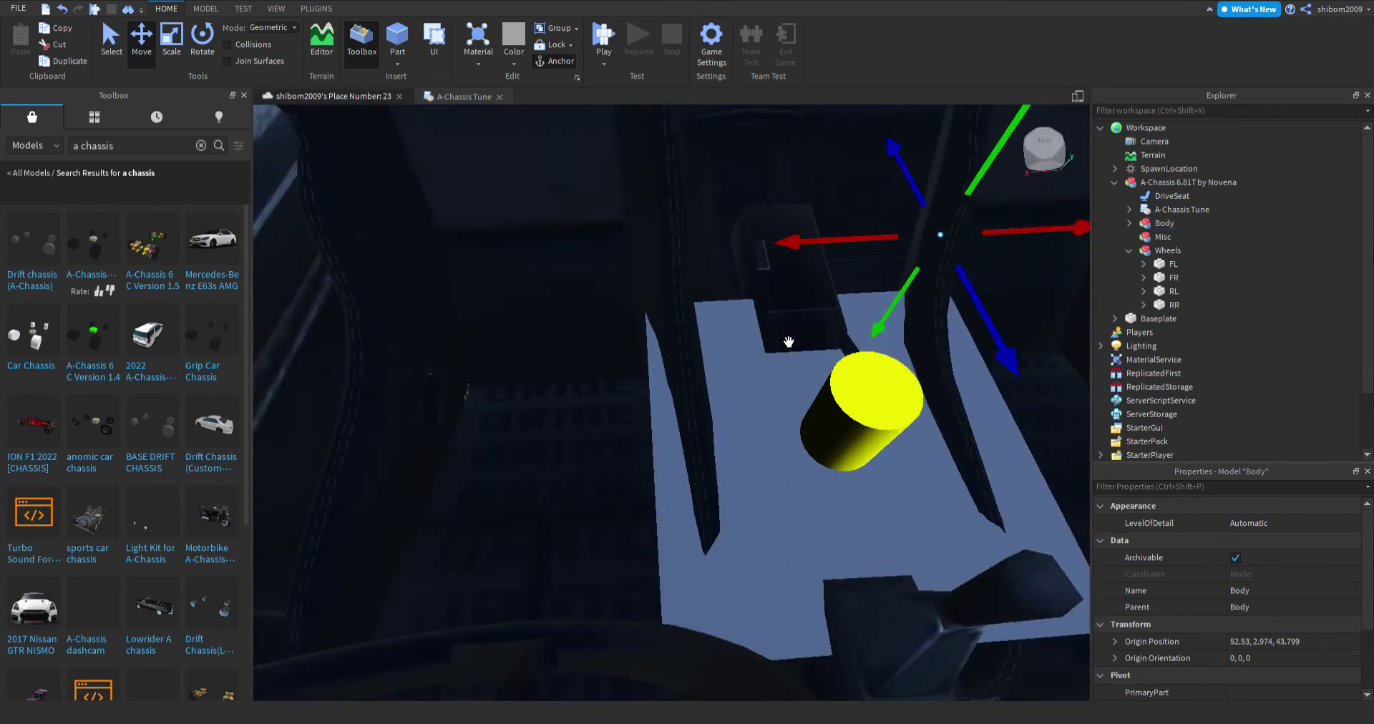
left_click(1153, 197)
right_click_drag(845, 475, 843, 487)
left_click_drag(877, 628, 614, 493)
right_click_drag(694, 548, 694, 549)
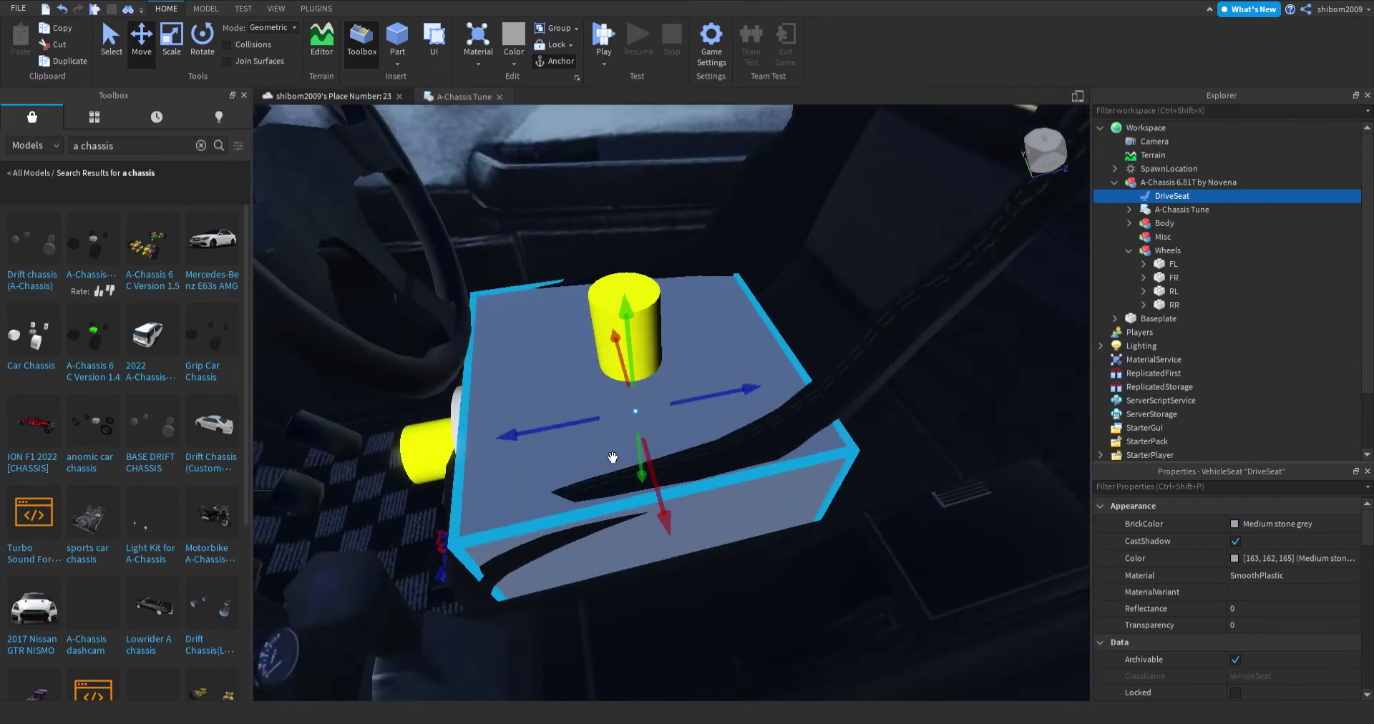
right_click_drag(694, 396, 750, 420)
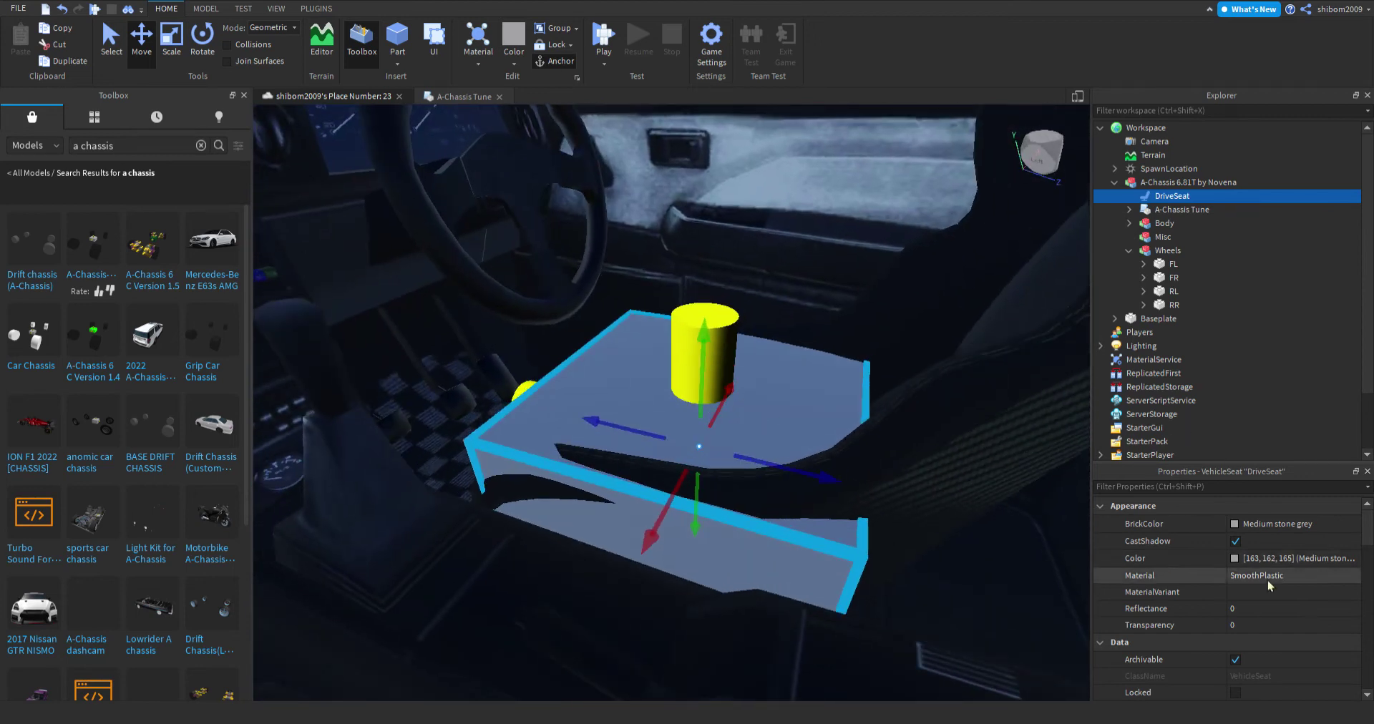
Set the DriveSeat's Transparency to 1.
type("1")
key("Return")
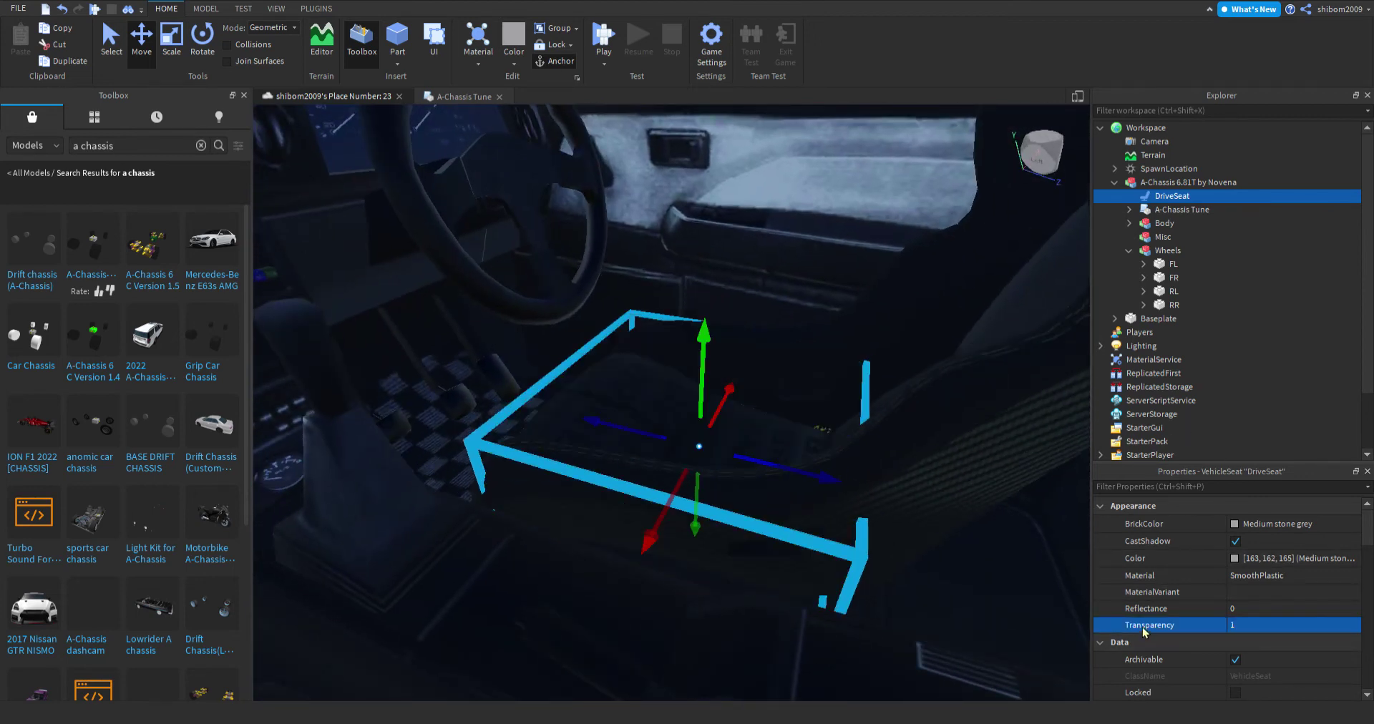
right_click_drag(804, 436, 813, 428)
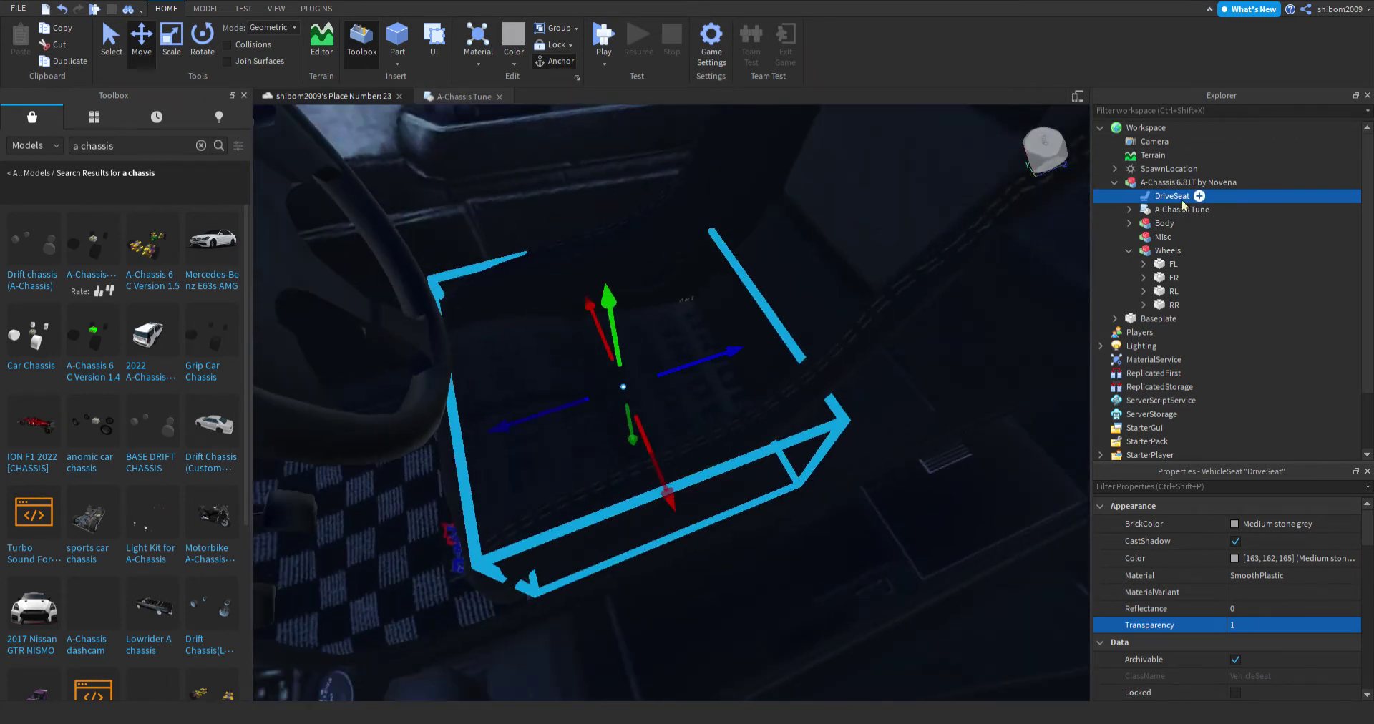
Collapse the Wheels group in the model hierarchy and deselect the DriveSeat.
left_click(1130, 252)
right_click_drag(997, 313, 997, 312)
scroll(791, 518, "down", 8)
left_click(773, 524)
right_click_drag(701, 541, 701, 541)
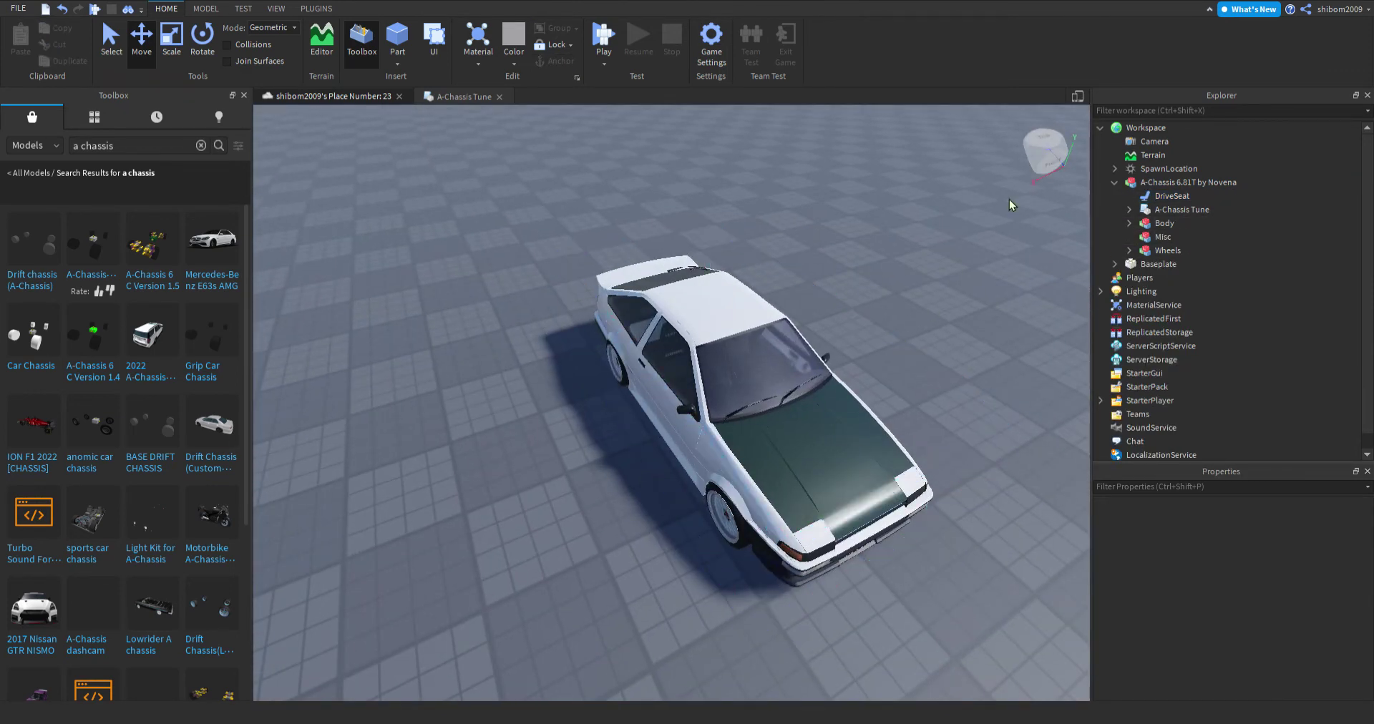
Start a play test and walk the avatar from the spawn point to the car.
right_click_drag(653, 129, 654, 132)
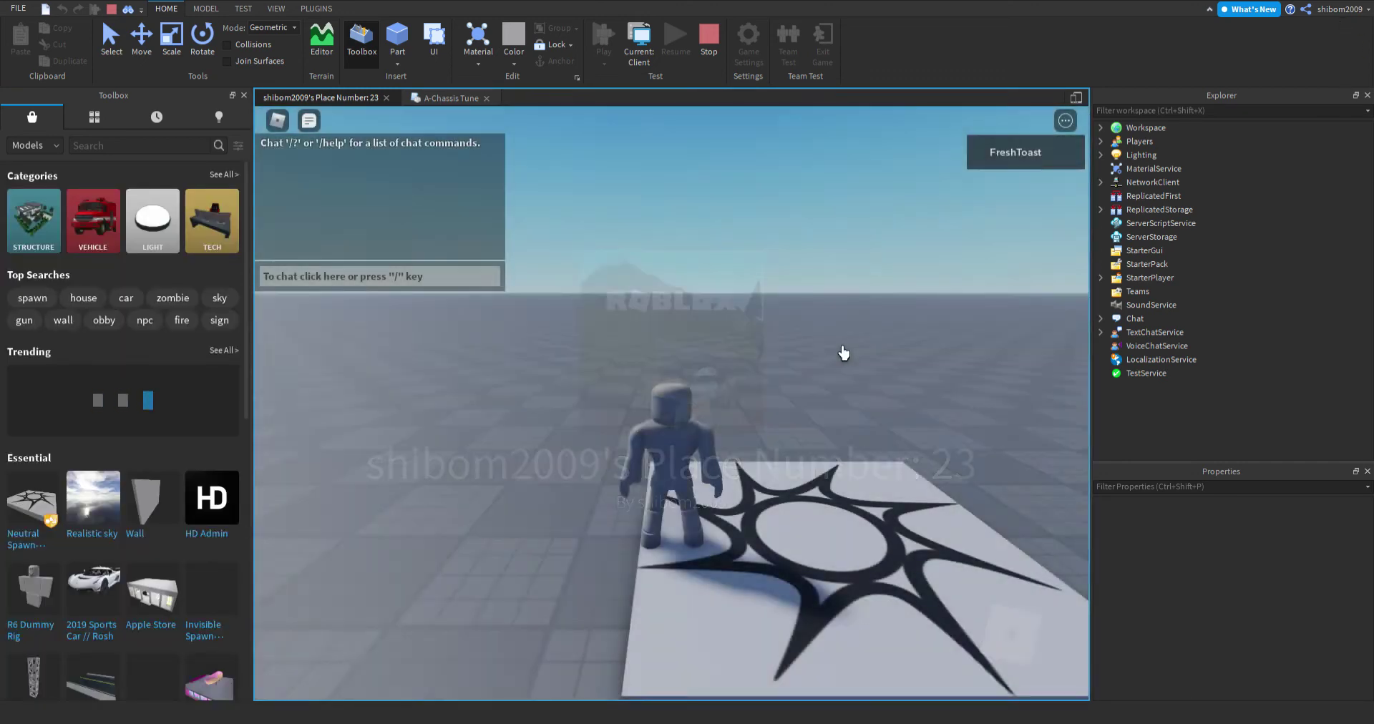
right_click_drag(808, 344, 808, 343)
key("w")
key("w")
key("w")
key("s")
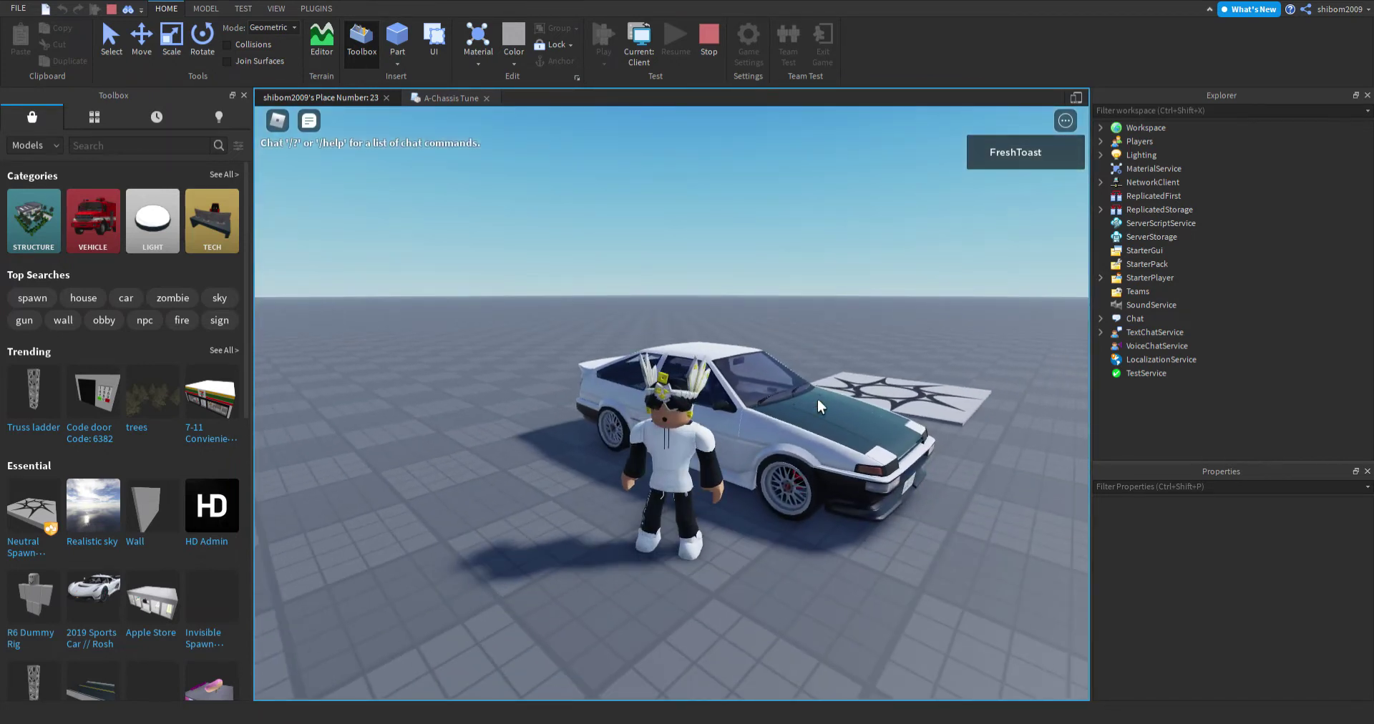
Walk around the parked car to examine its body and wheels up close in the play test.
right_click_drag(818, 399, 818, 399)
scroll(817, 401, "up", 6)
key("w")
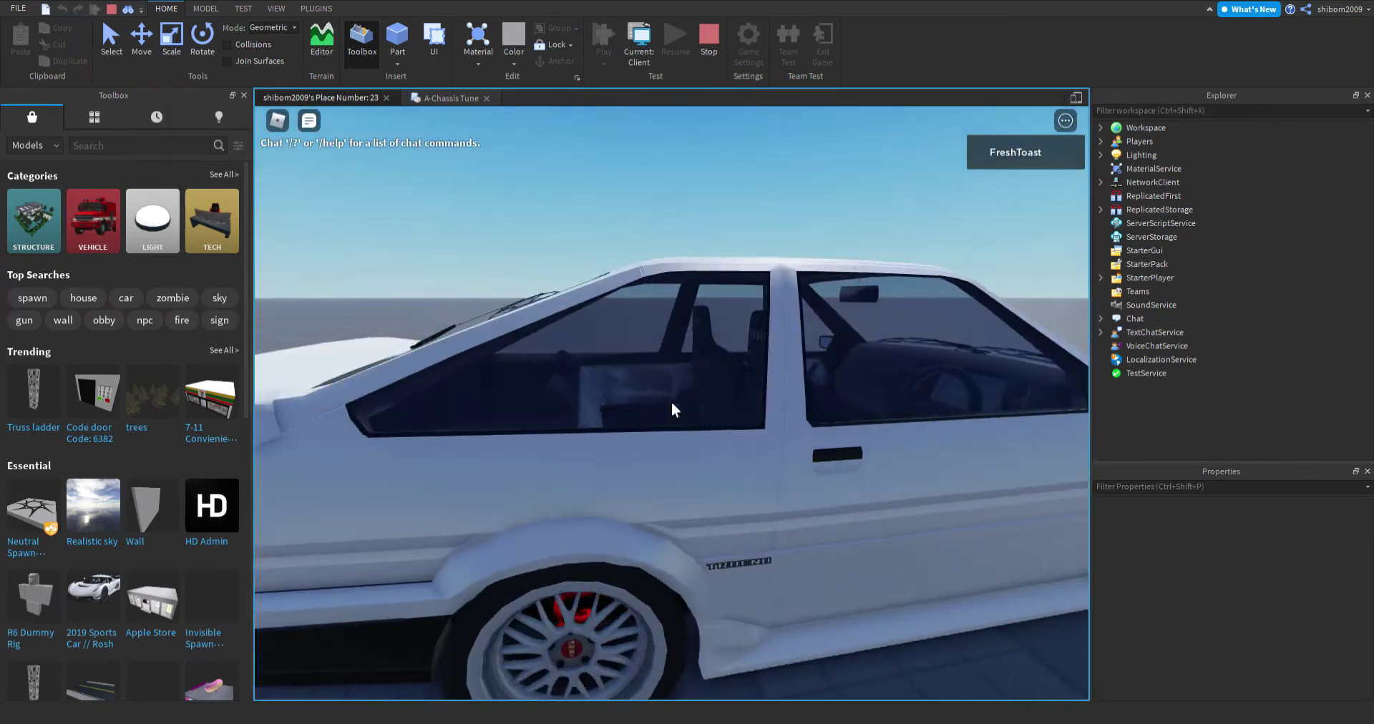
key("s")
key("a")
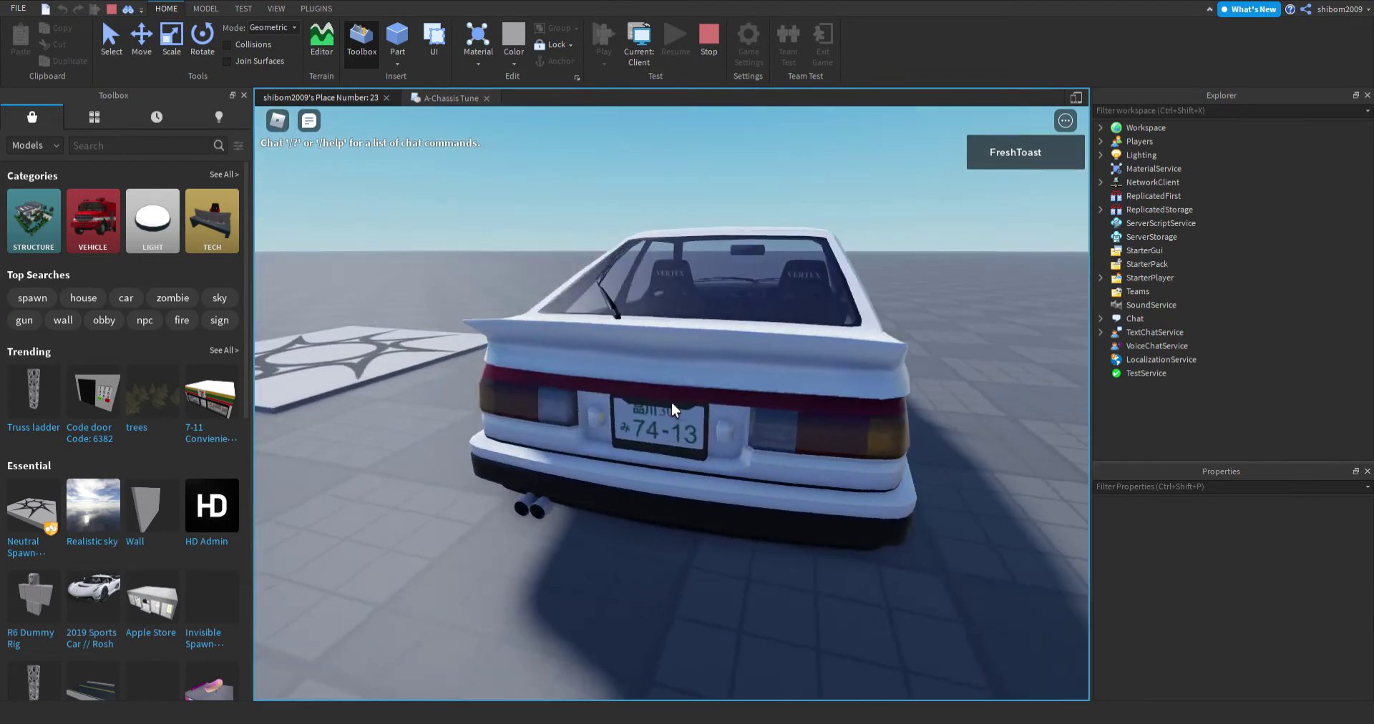
Seat the avatar in the driver's seat and drive the car away from the spawn pad.
right_click_drag(671, 402, 671, 403)
key("w")
right_click_drag(792, 412, 791, 414)
key("w")
key("w")
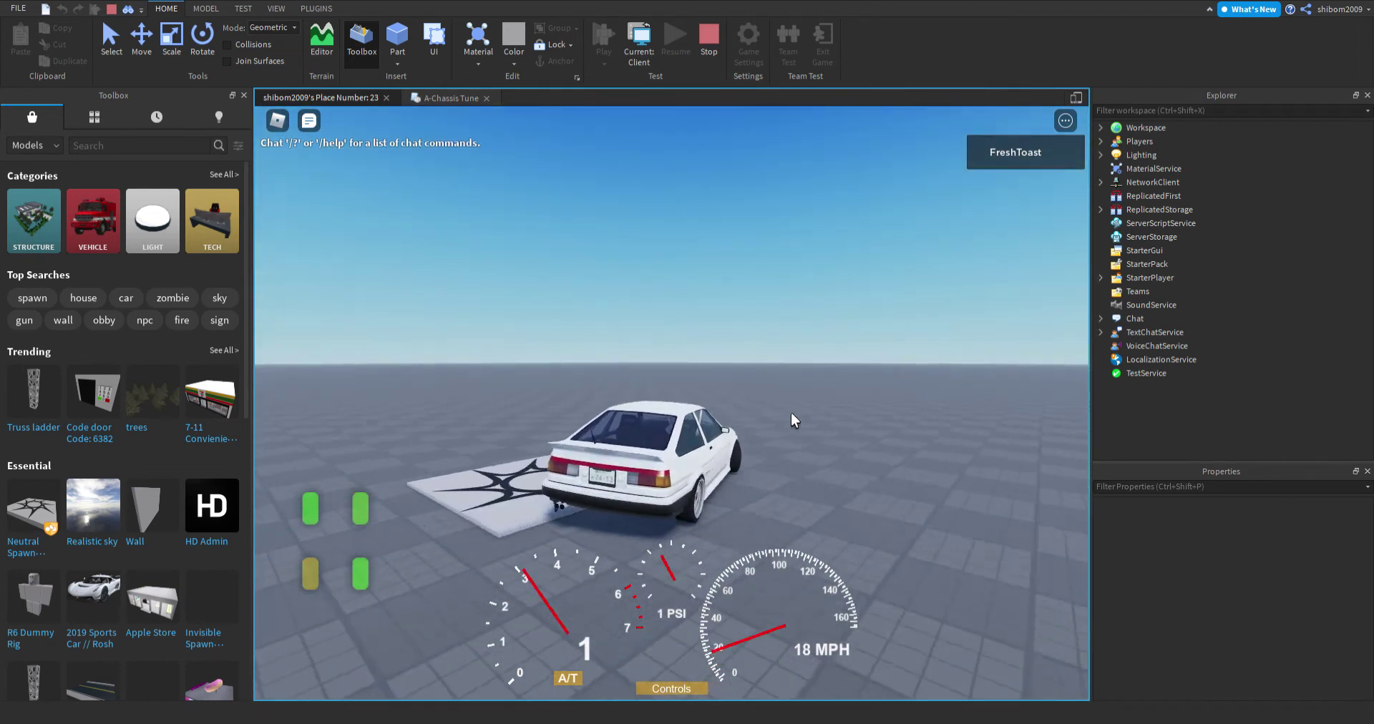
Test-drive the car across the baseplate, accelerating and steering to both sides.
key("w")
key("d")
right_click_drag(792, 413, 792, 414)
key("w")
key("a")
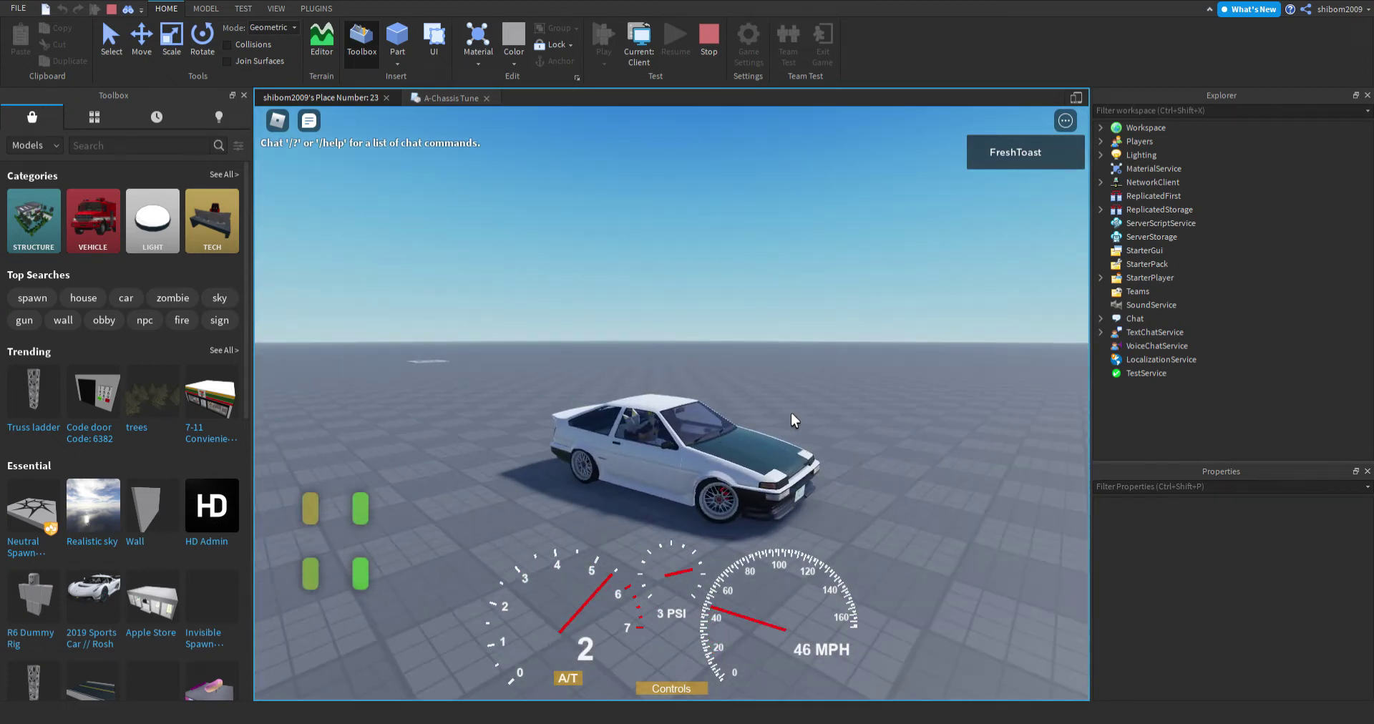
Accelerate the car across the open baseplate and steer it through turns in both directions.
key("w")
key("d")
key("a")
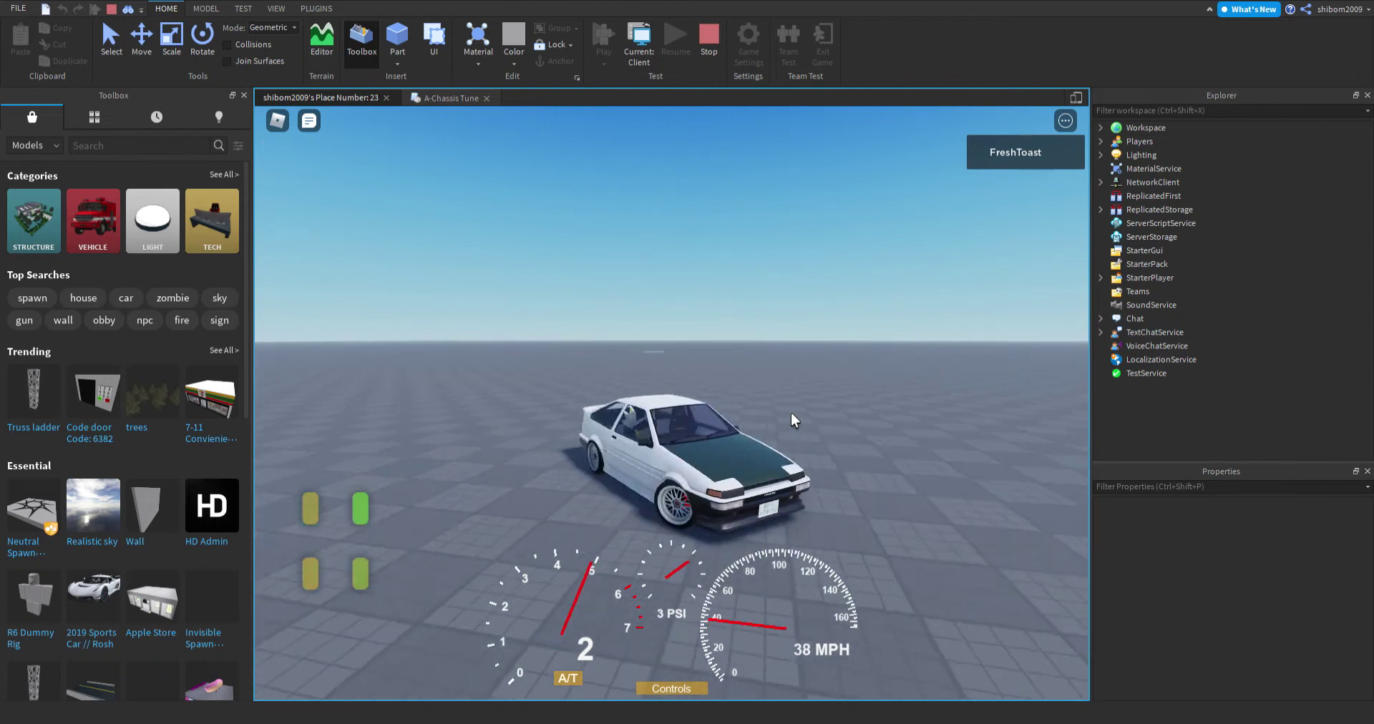
right_click_drag(792, 414, 791, 413)
key("w")
key("a")
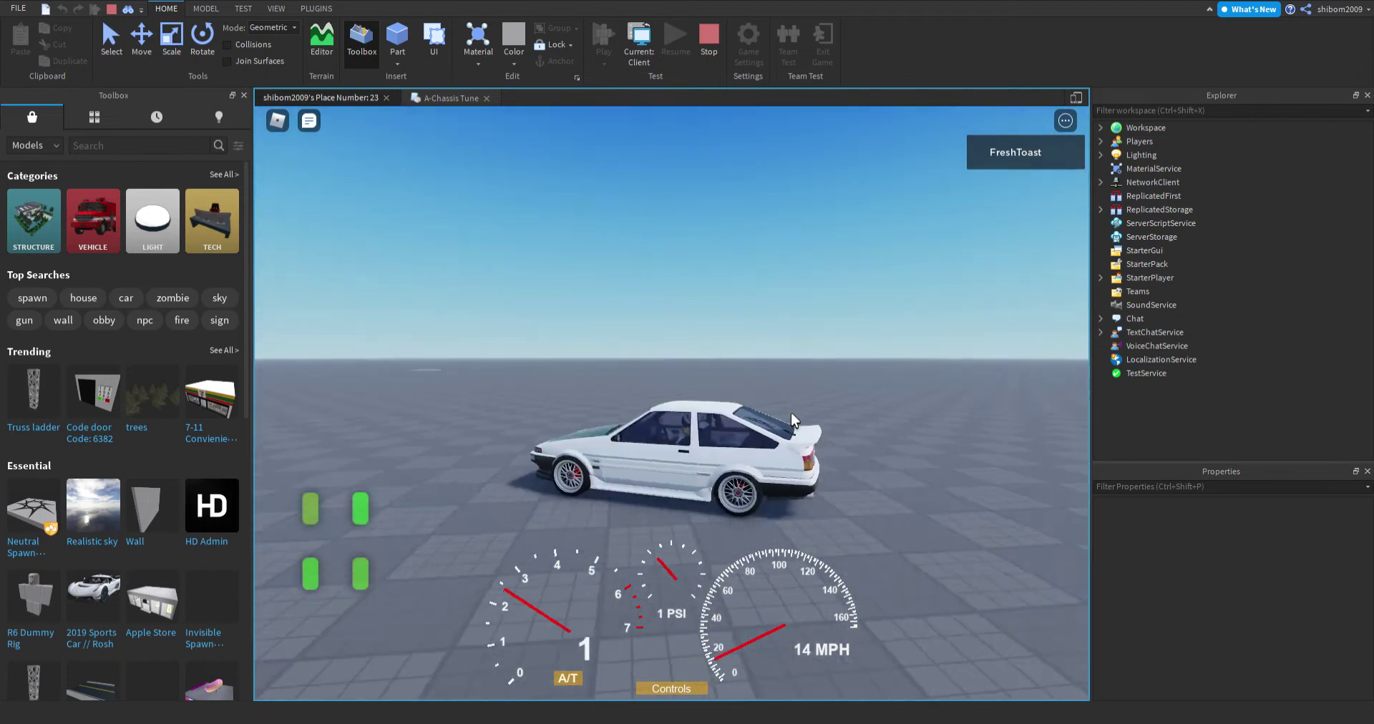
Turn the car sharply left on the baseplate, straighten it and brake to a standstill.
key("w")
key("a")
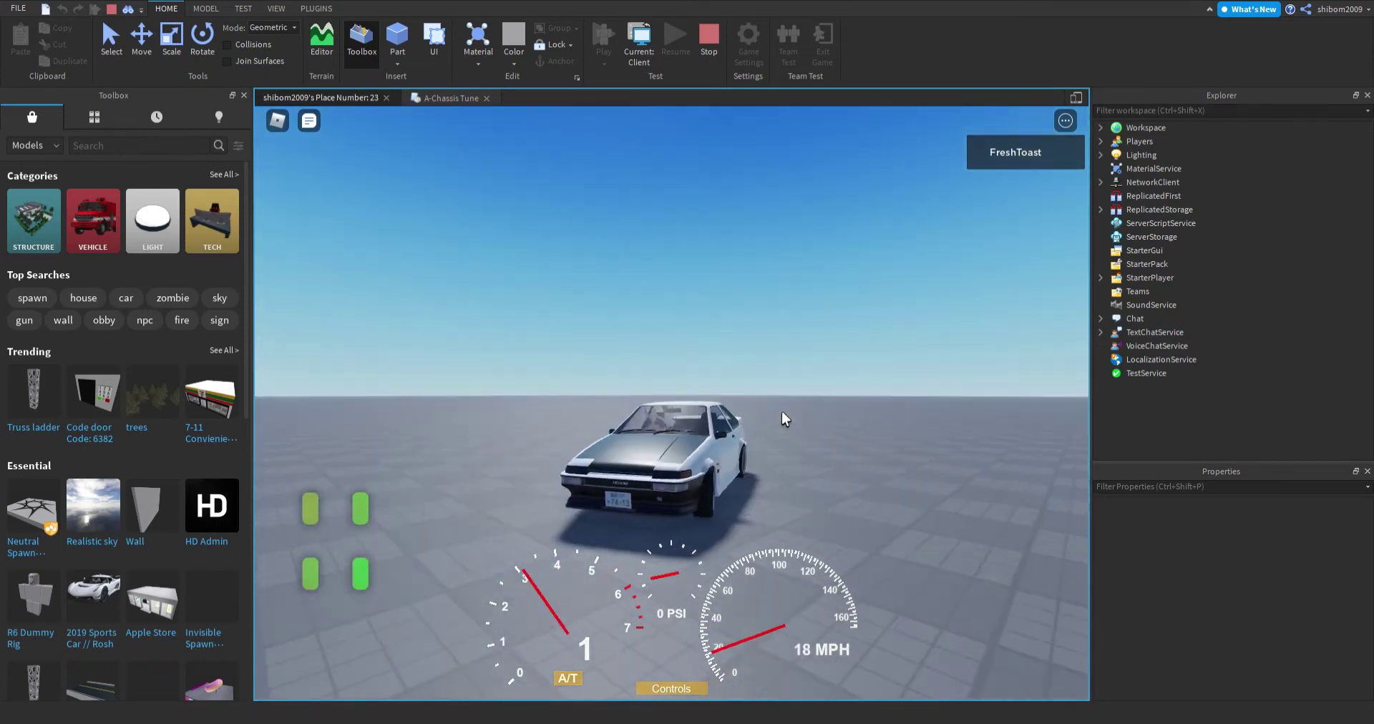
right_click_drag(776, 412, 747, 550)
key("a")
key("w")
key("s")
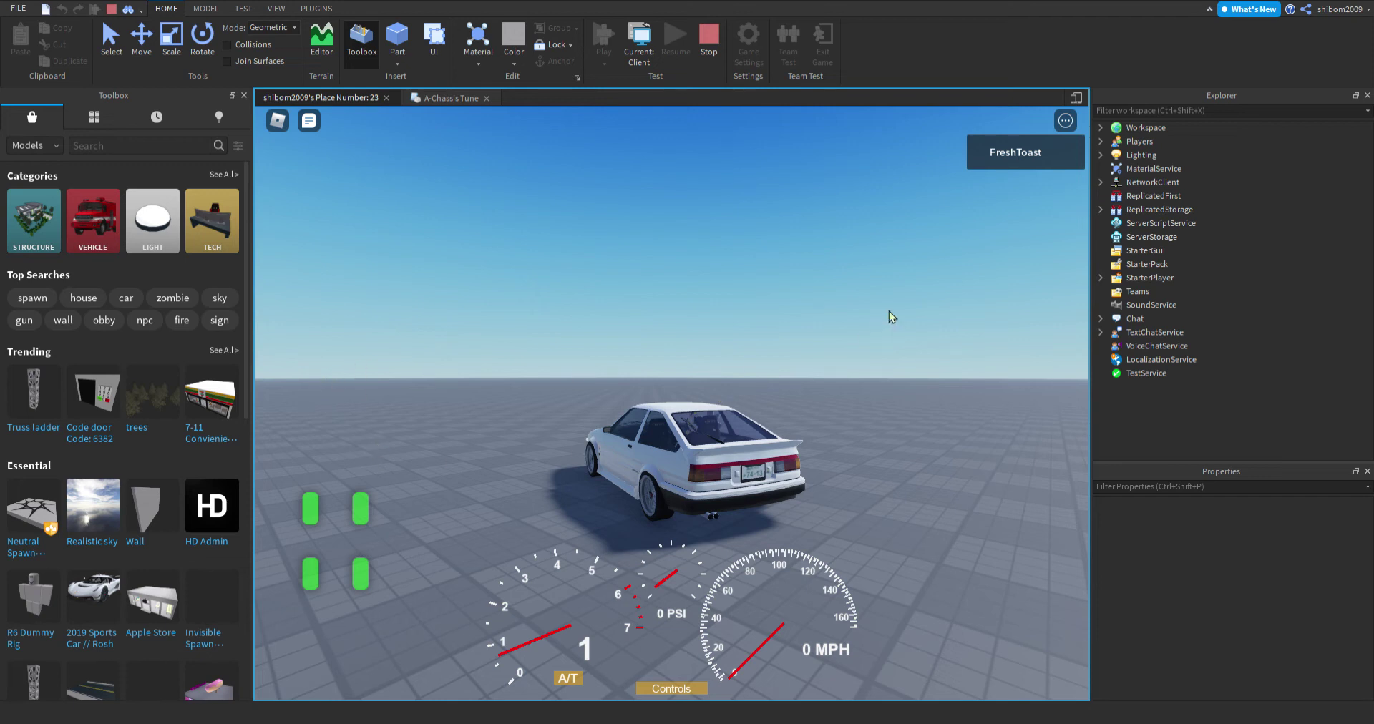
Drive the car slowly around the spawn pad, turning both ways and checking its front, side and rear.
right_click_drag(772, 402, 772, 402)
key("w")
key("a")
right_click_drag(701, 469, 701, 470)
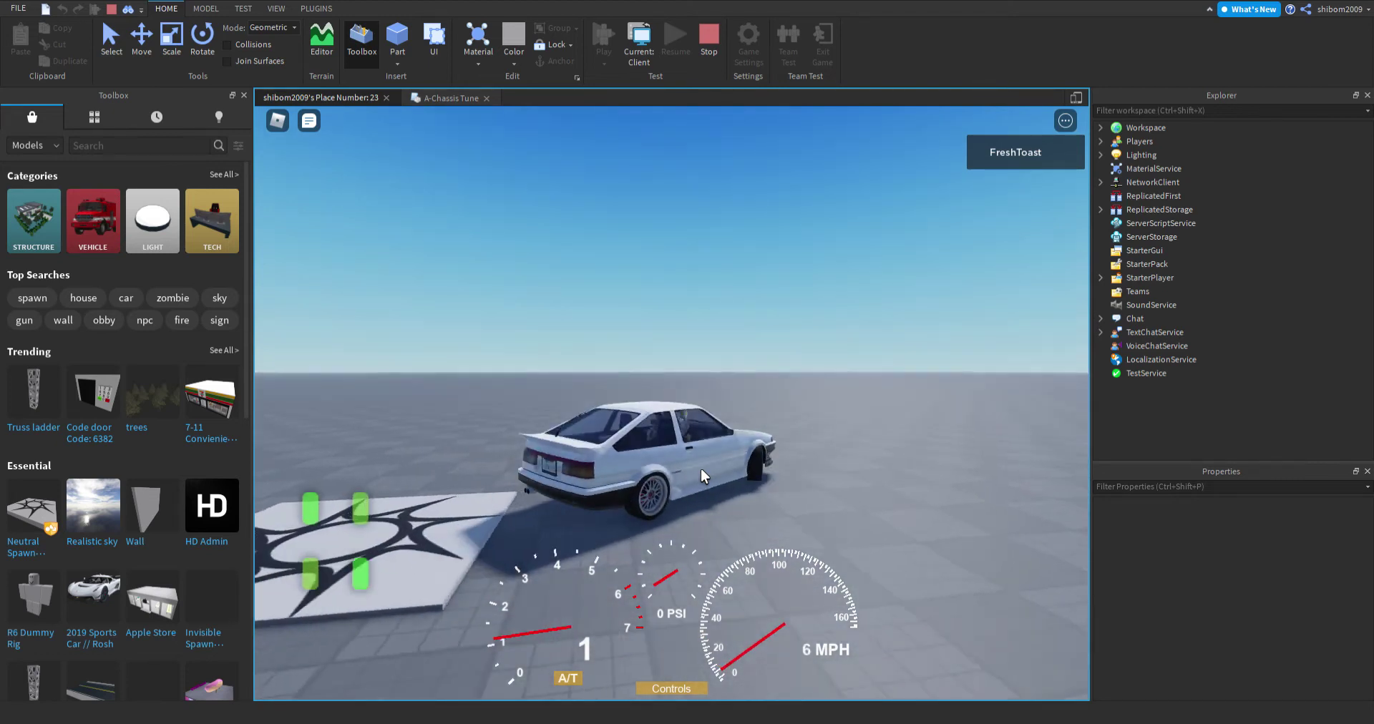
key("w")
right_click_drag(701, 470, 701, 469)
key("d")
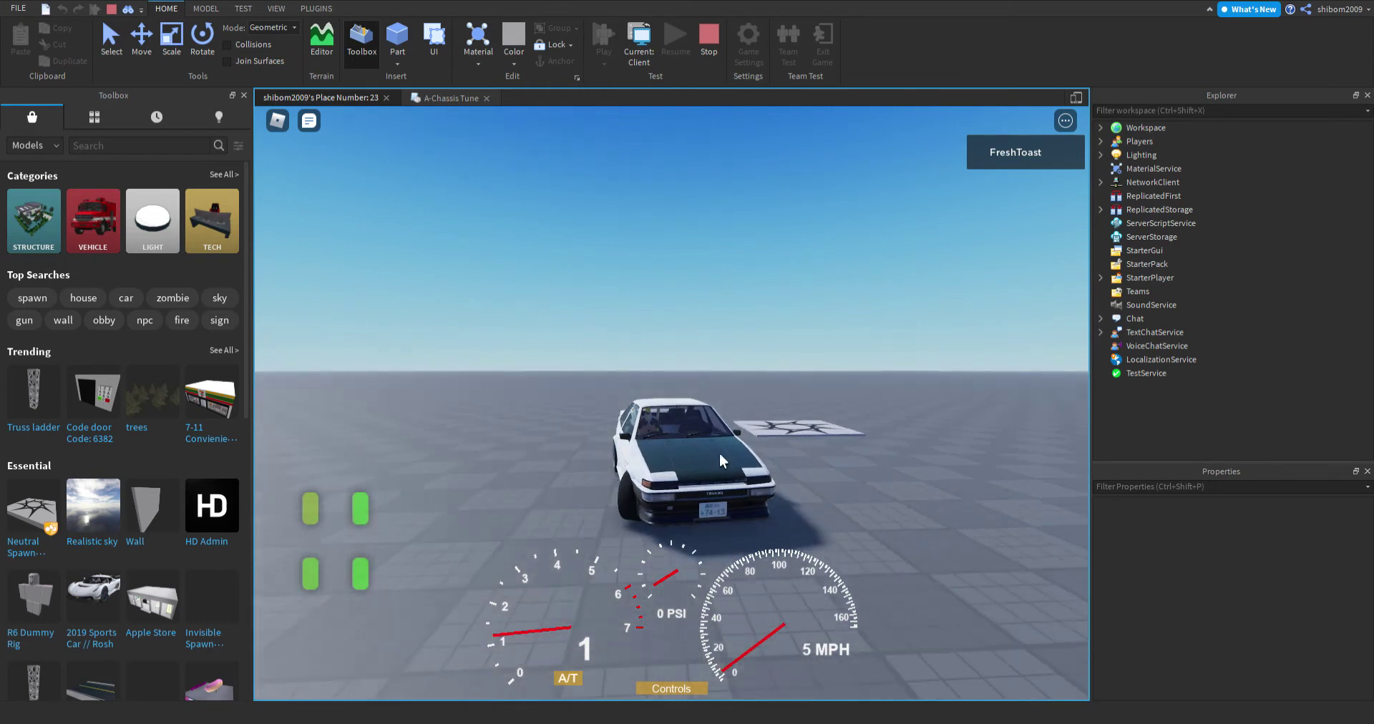
right_click_drag(684, 444, 684, 445)
key("w")
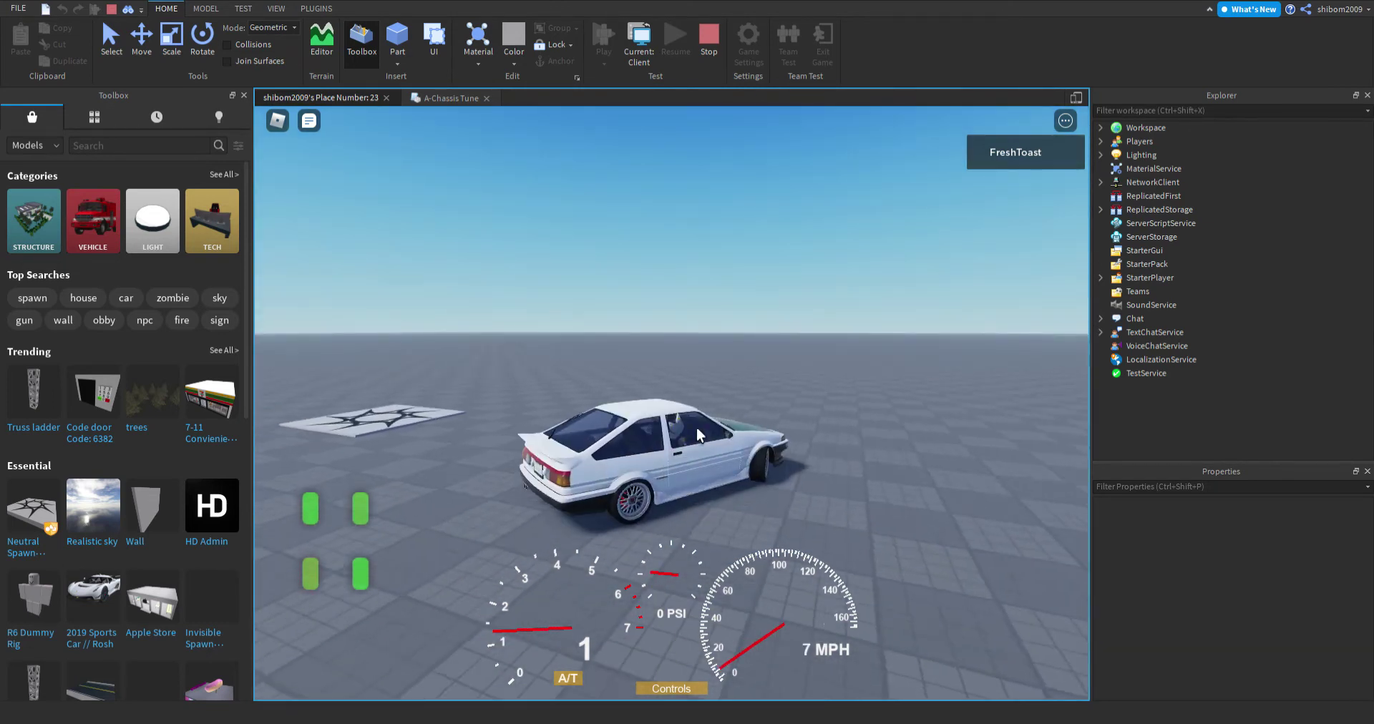
key("a")
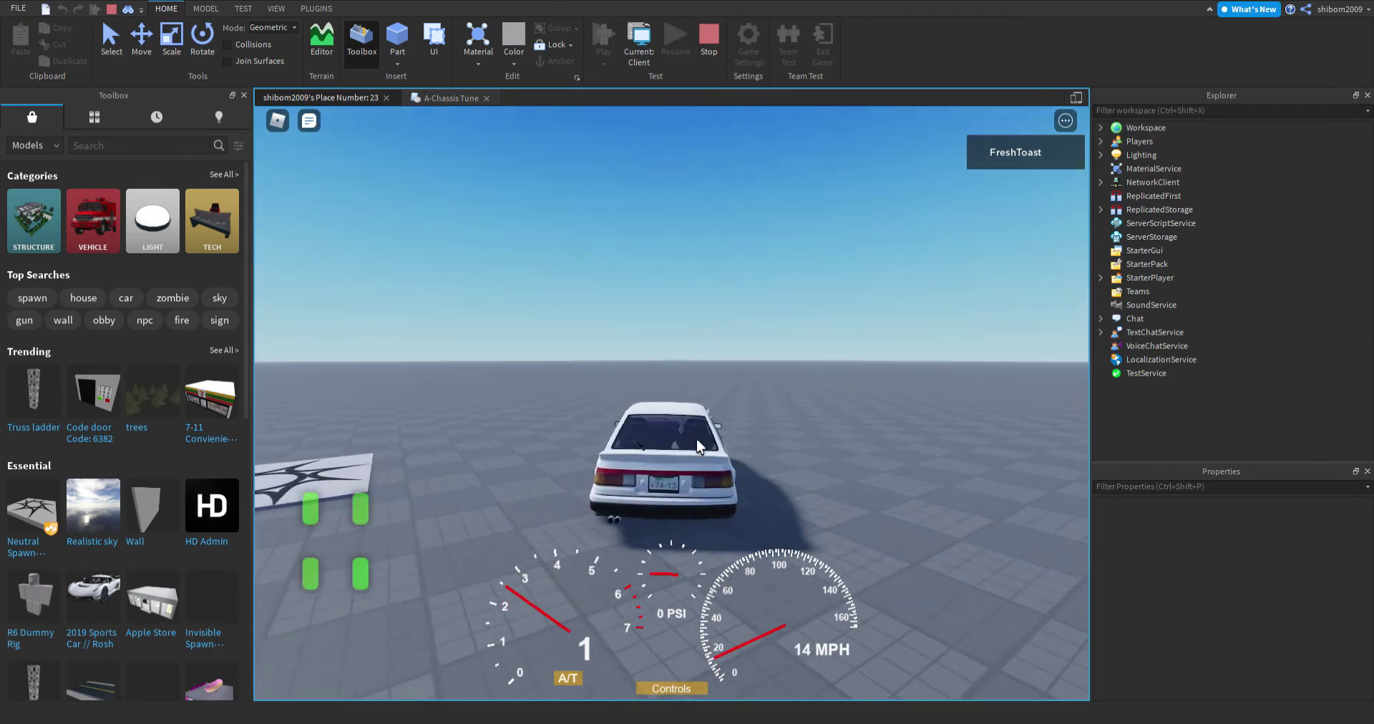
Examine the seated avatar and cabin through the windshield of the stopped car, as well as its side profile.
right_click_drag(697, 439, 697, 439)
right_click_drag(697, 439, 663, 495)
scroll(694, 441, "up", 2)
scroll(666, 492, "up", 2)
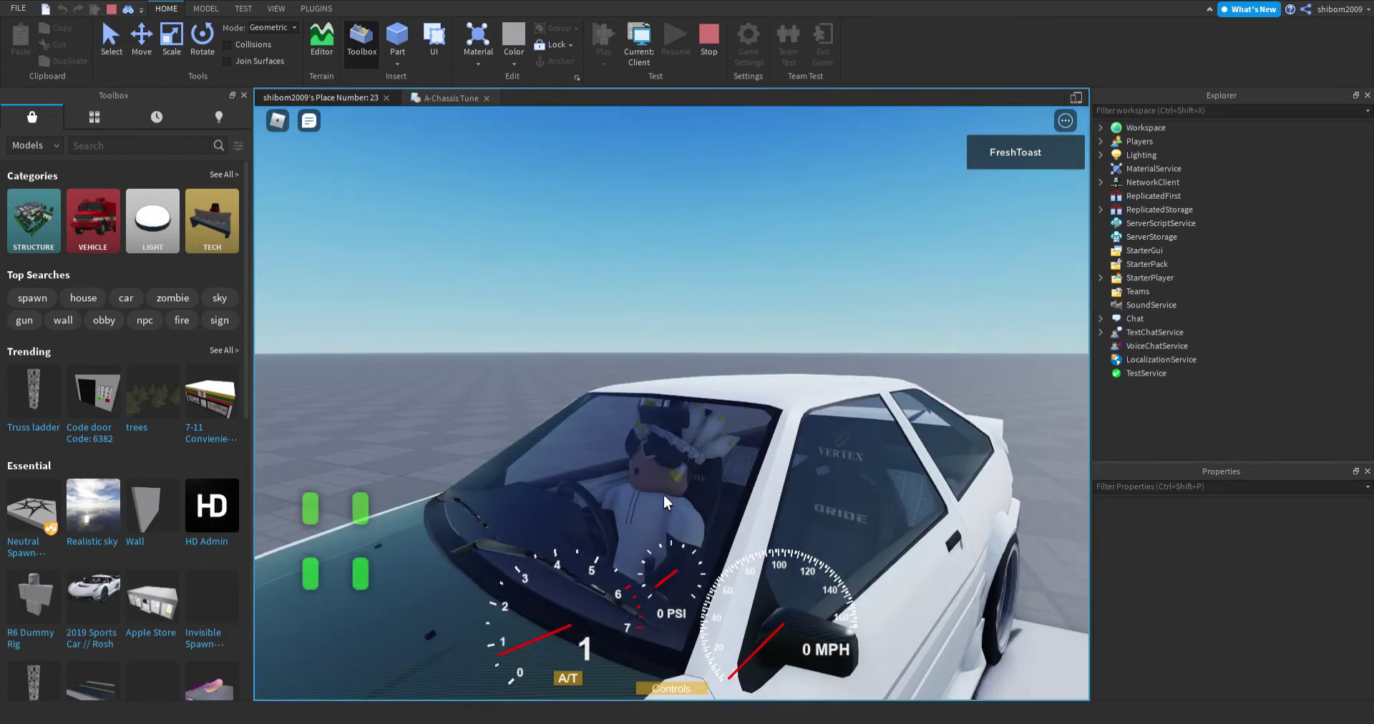
right_click_drag(741, 243, 742, 243)
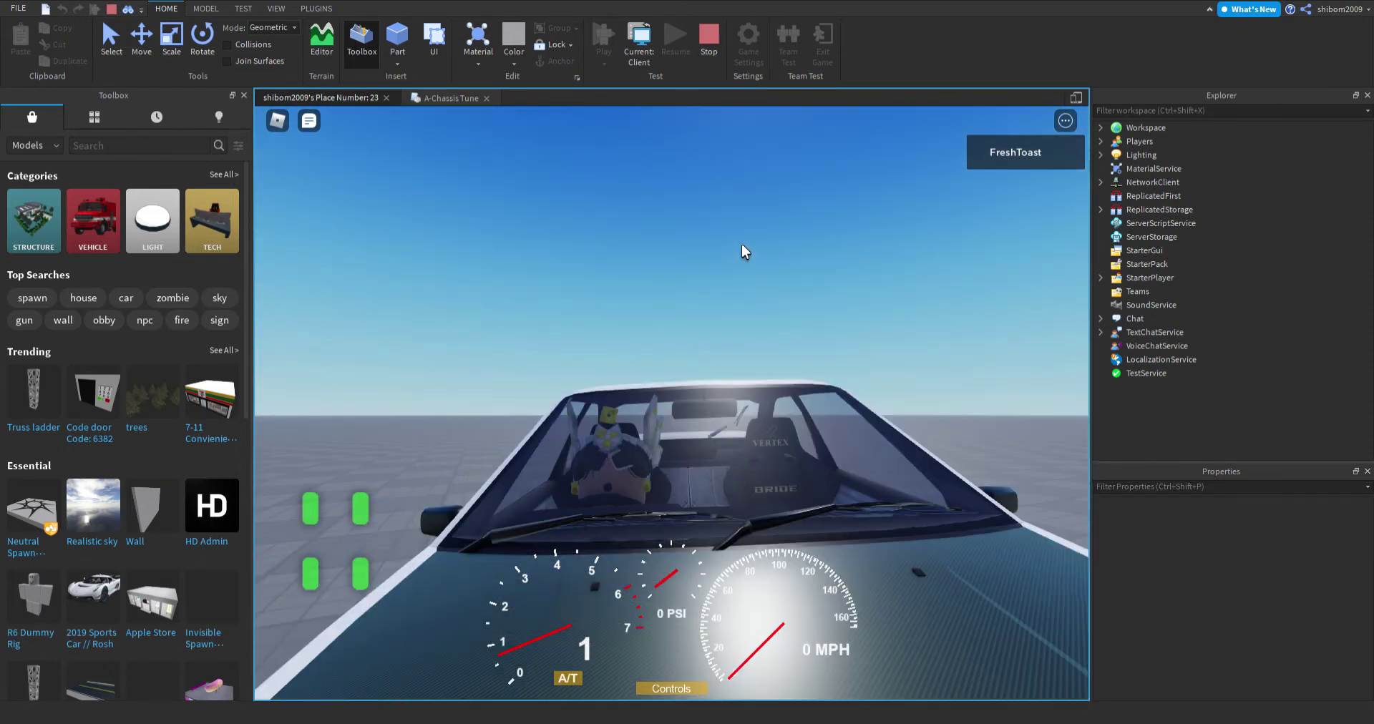
scroll(741, 243, "down", 4)
right_click_drag(520, 410, 521, 409)
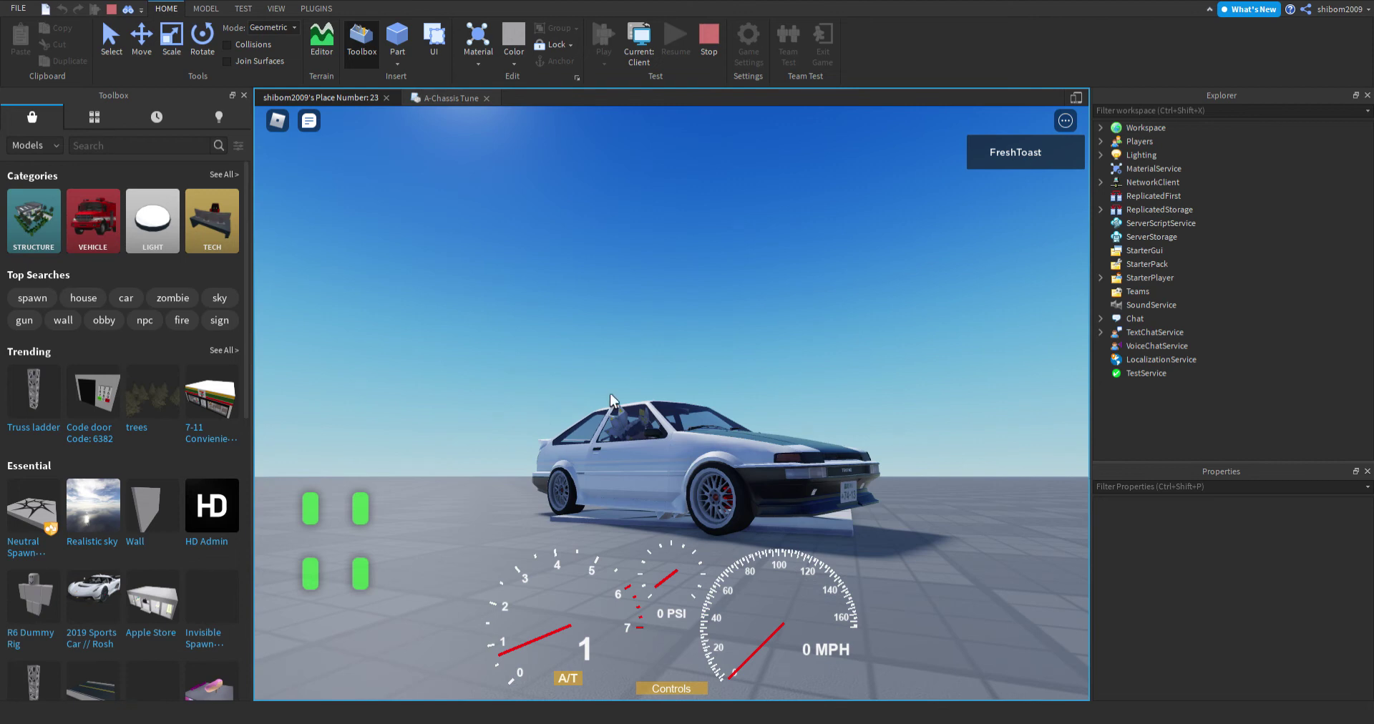
Back the car off the spawn pad in reverse and return it to first gear.
right_click_drag(608, 393, 608, 393)
key("q")
key("s")
key("e")
key("e")
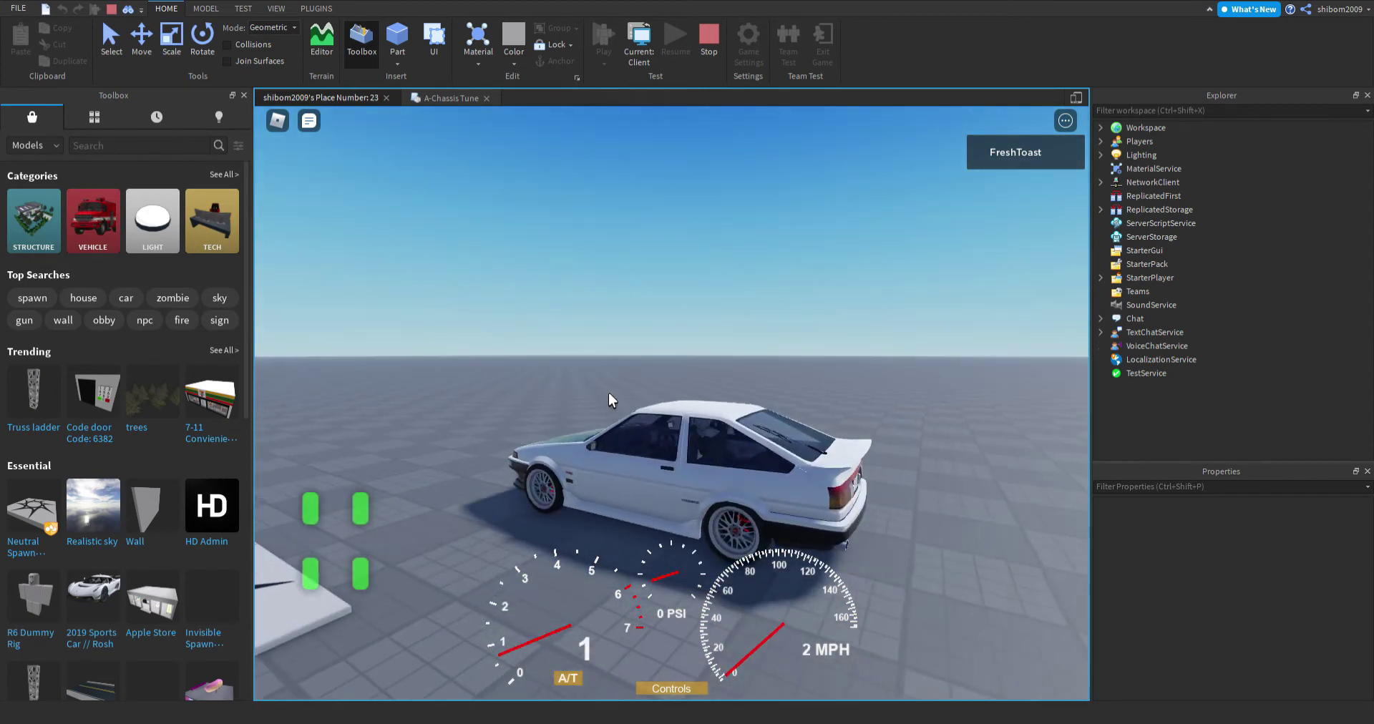
Circle the car around the spawn pad in first gear while inspecting its body and wheels from all sides.
key("w")
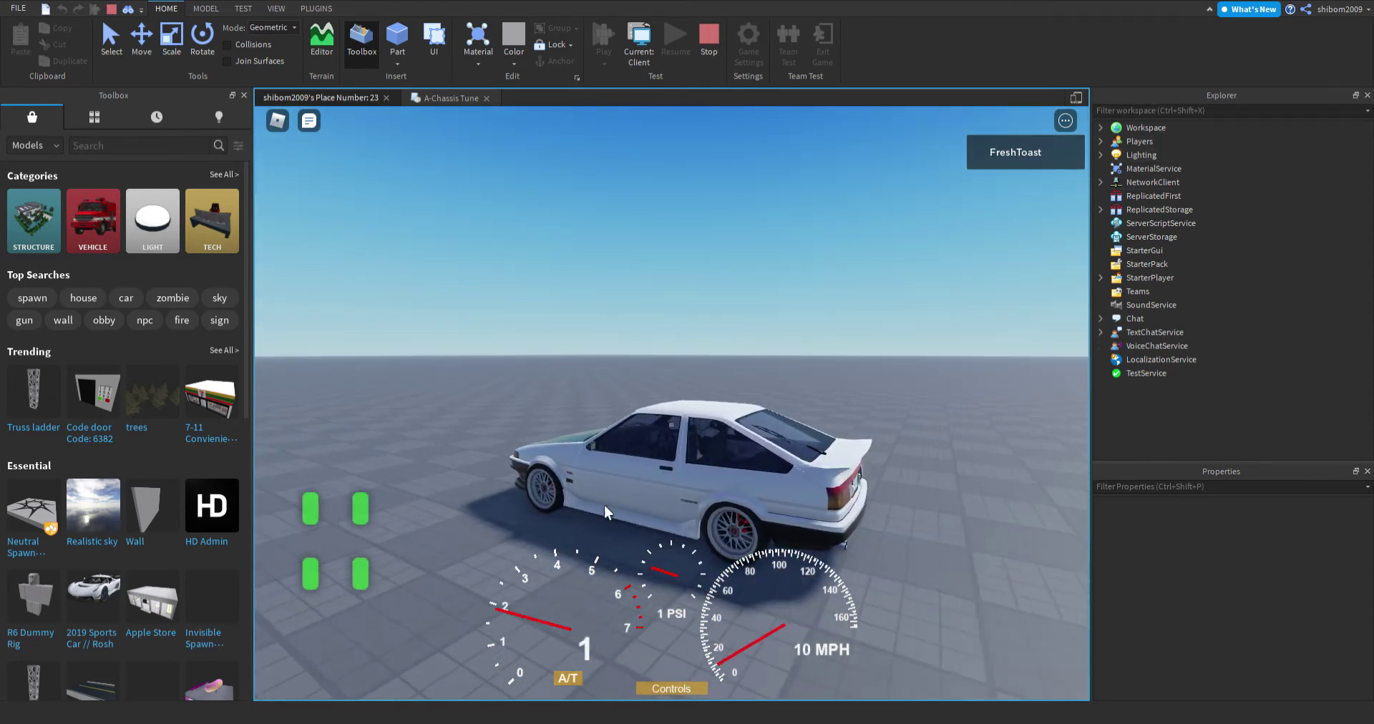
right_click_drag(648, 445, 648, 445)
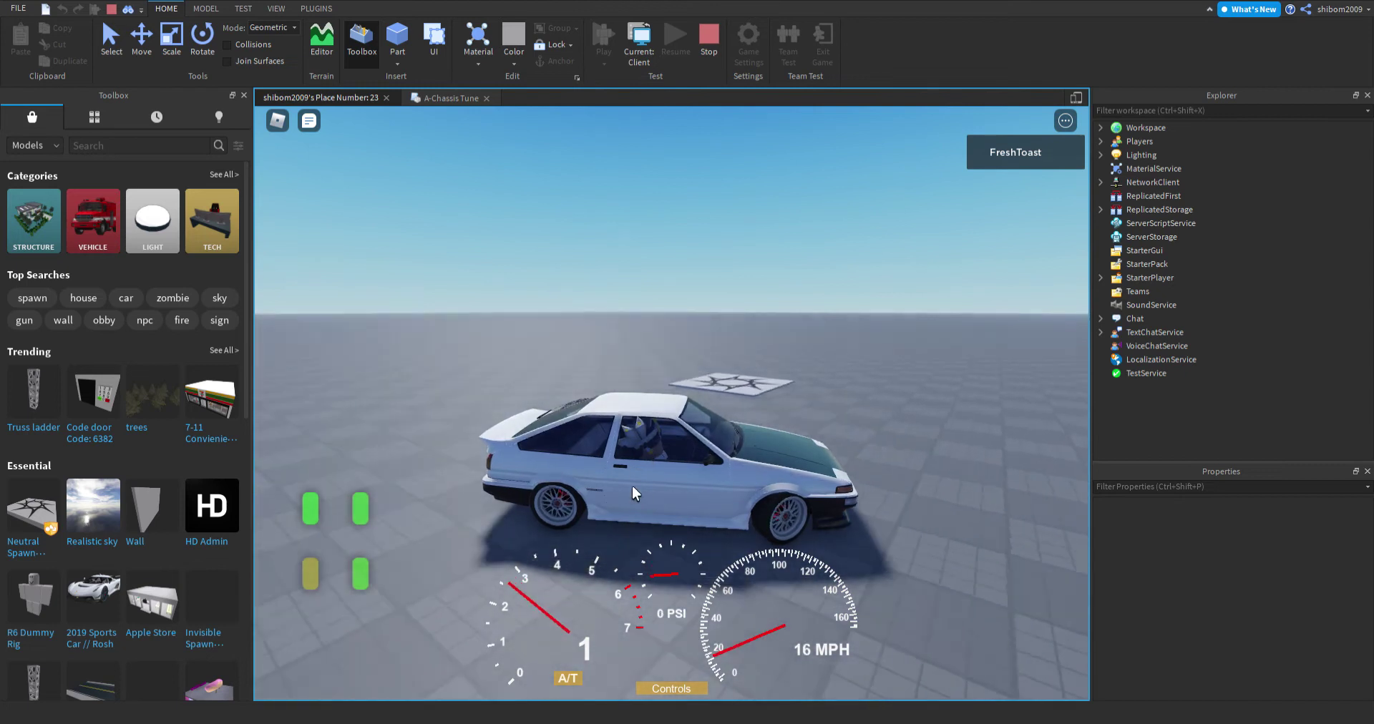
right_click_drag(827, 448, 826, 447)
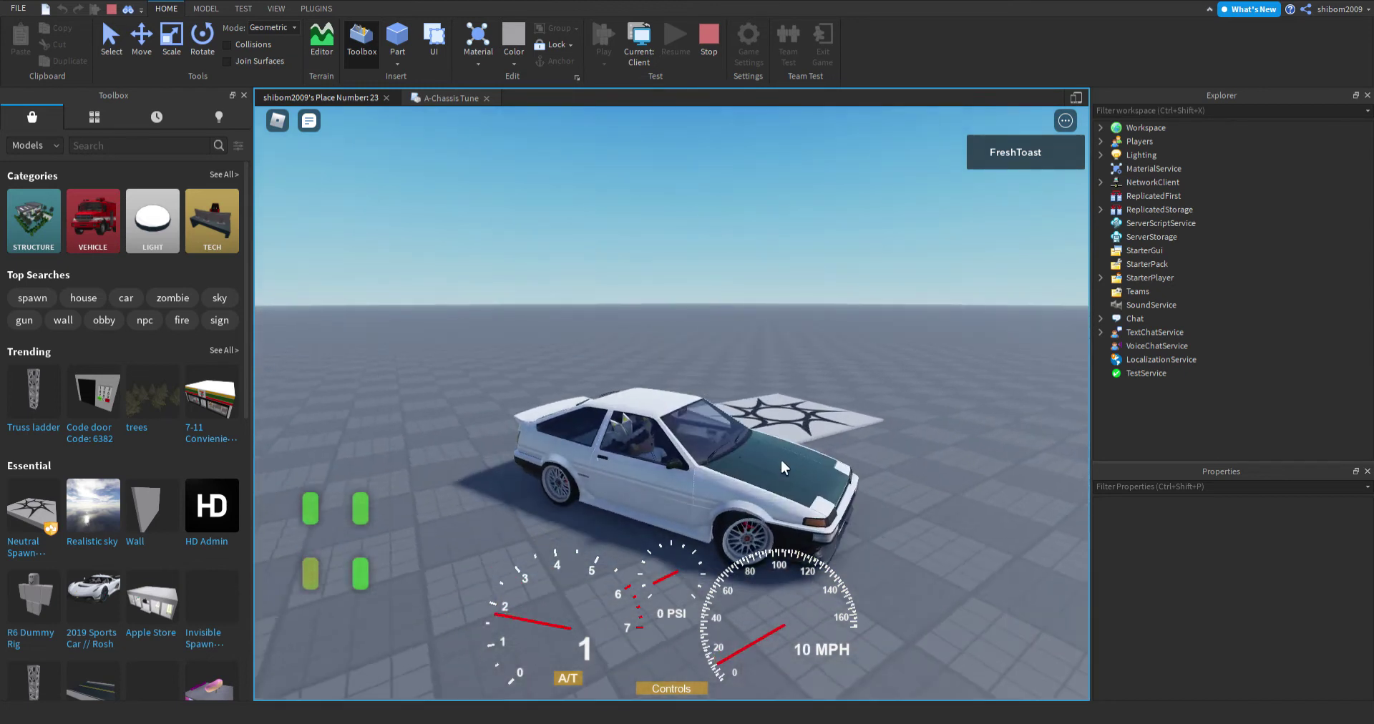
right_click_drag(745, 567, 745, 567)
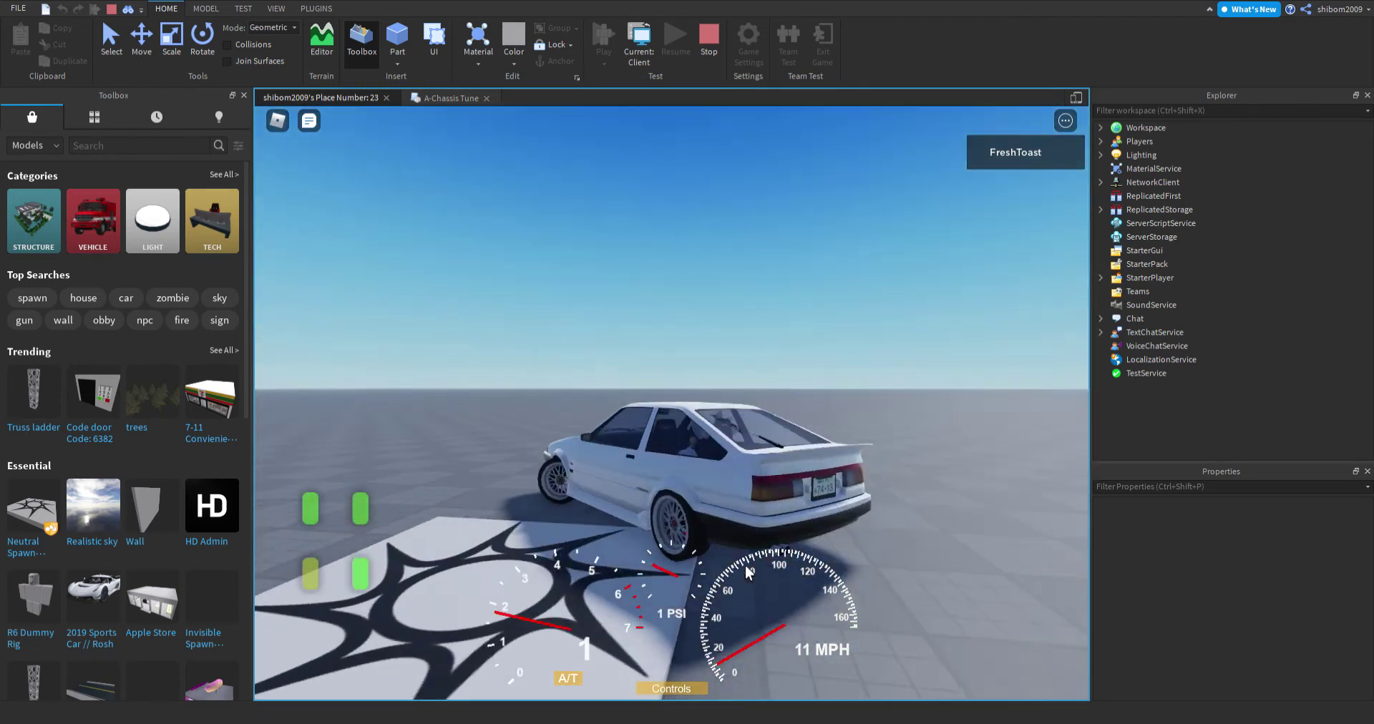
right_click_drag(547, 436, 547, 435)
scroll(716, 494, "down", 3)
scroll(681, 436, "up", 3)
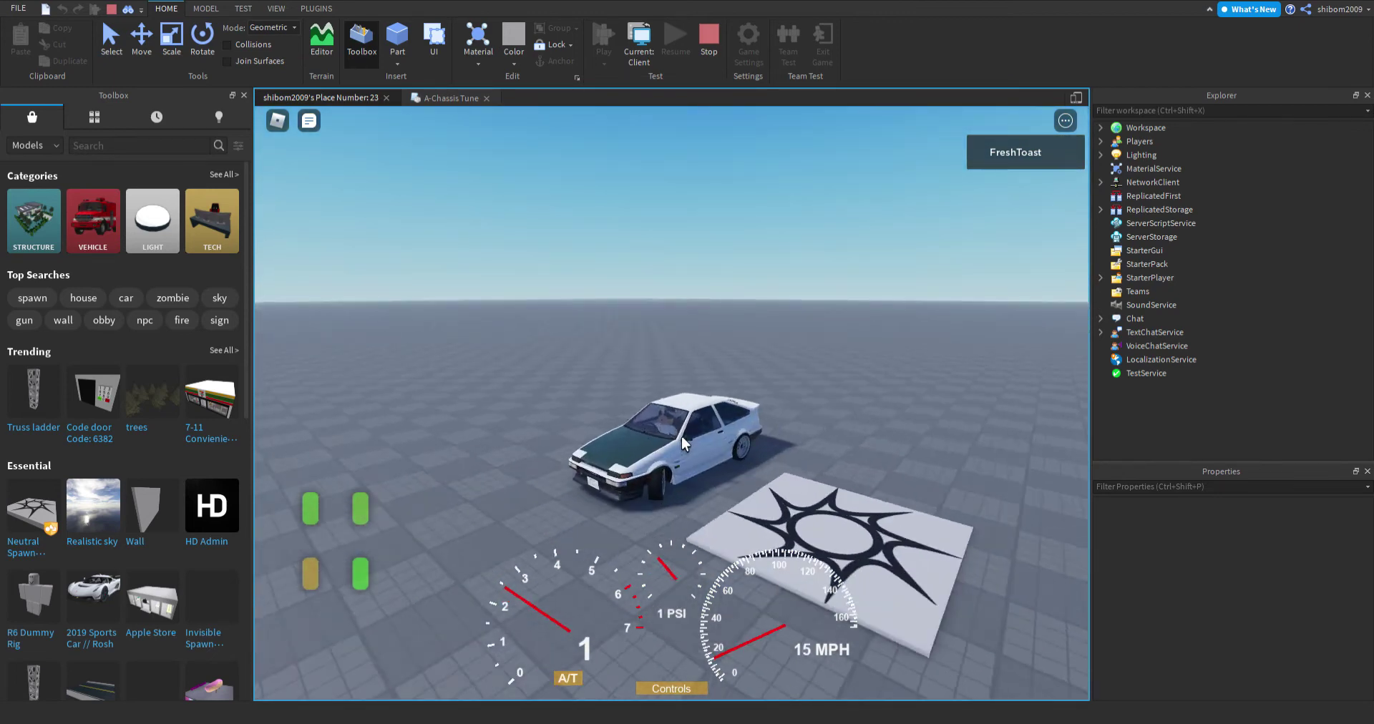
right_click_drag(727, 452, 727, 453)
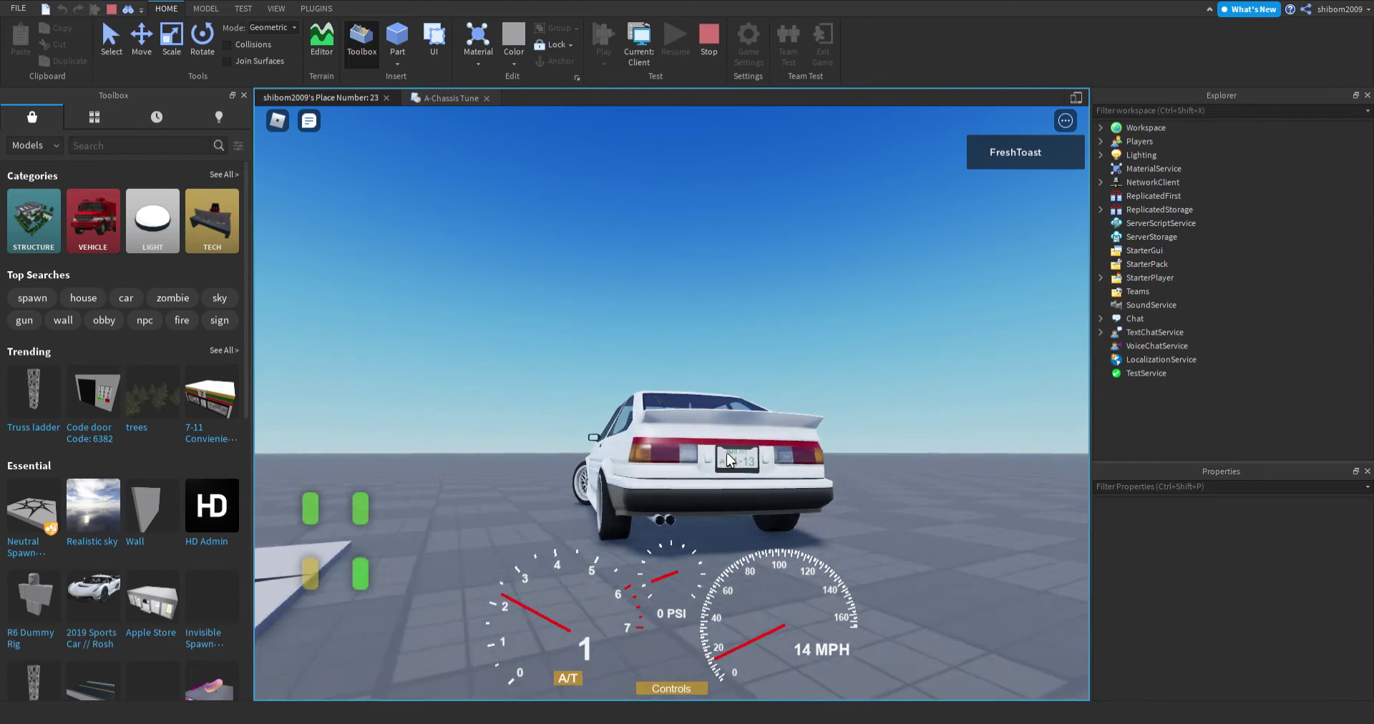
Steer the car through slow alternating left and right turns beside the spawn pad to check the front wheels.
key("a")
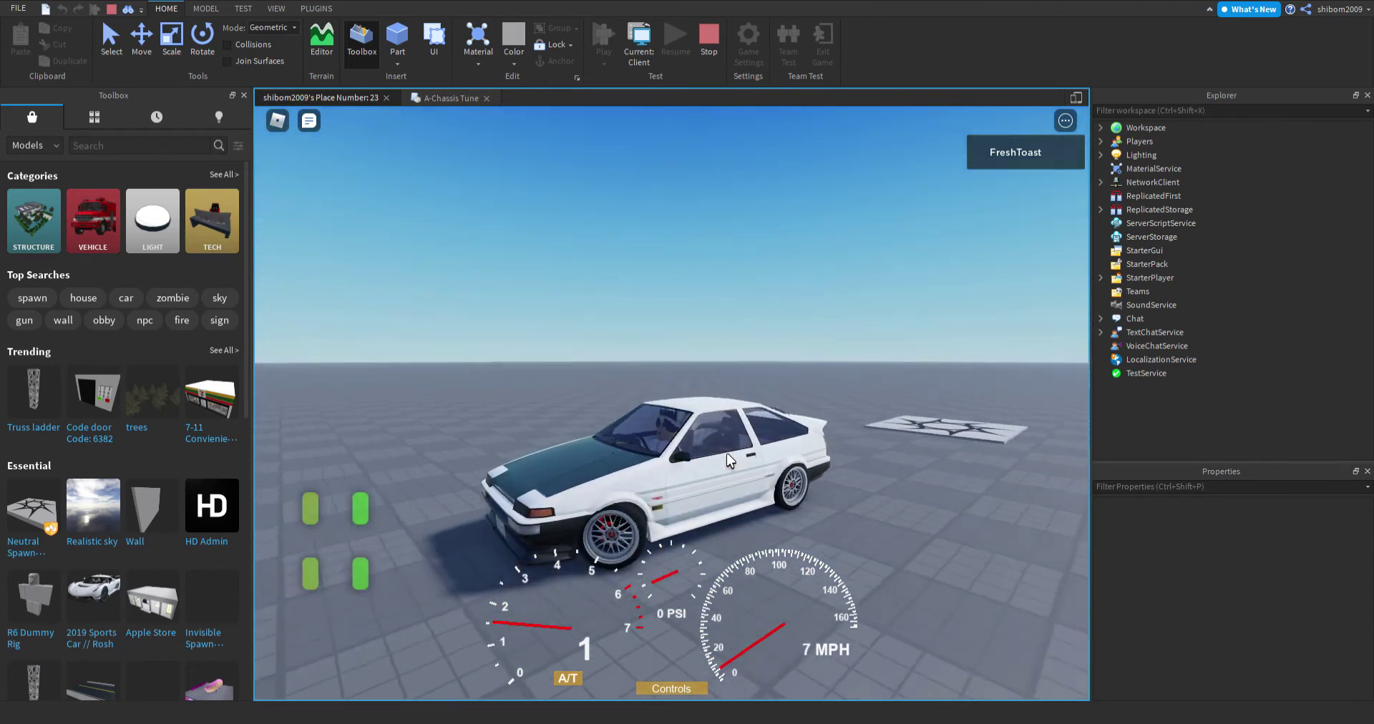
key("d")
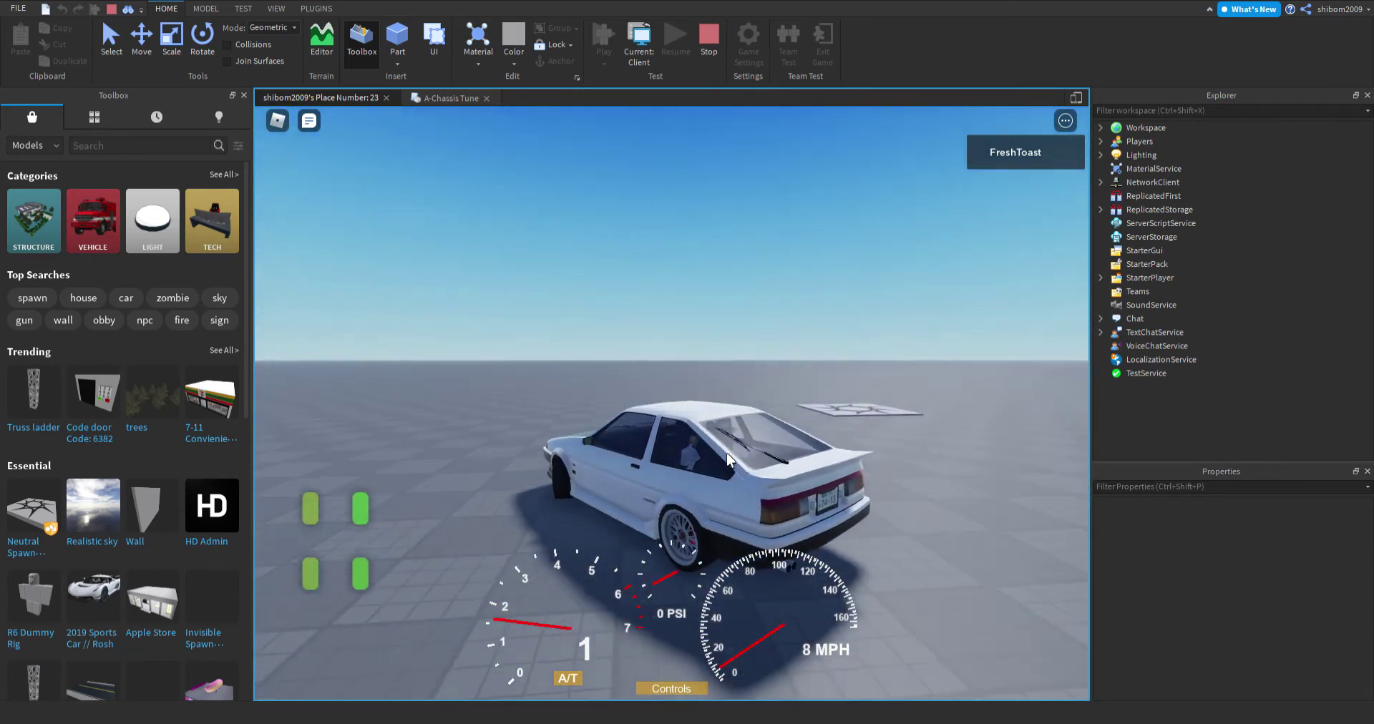
key("a")
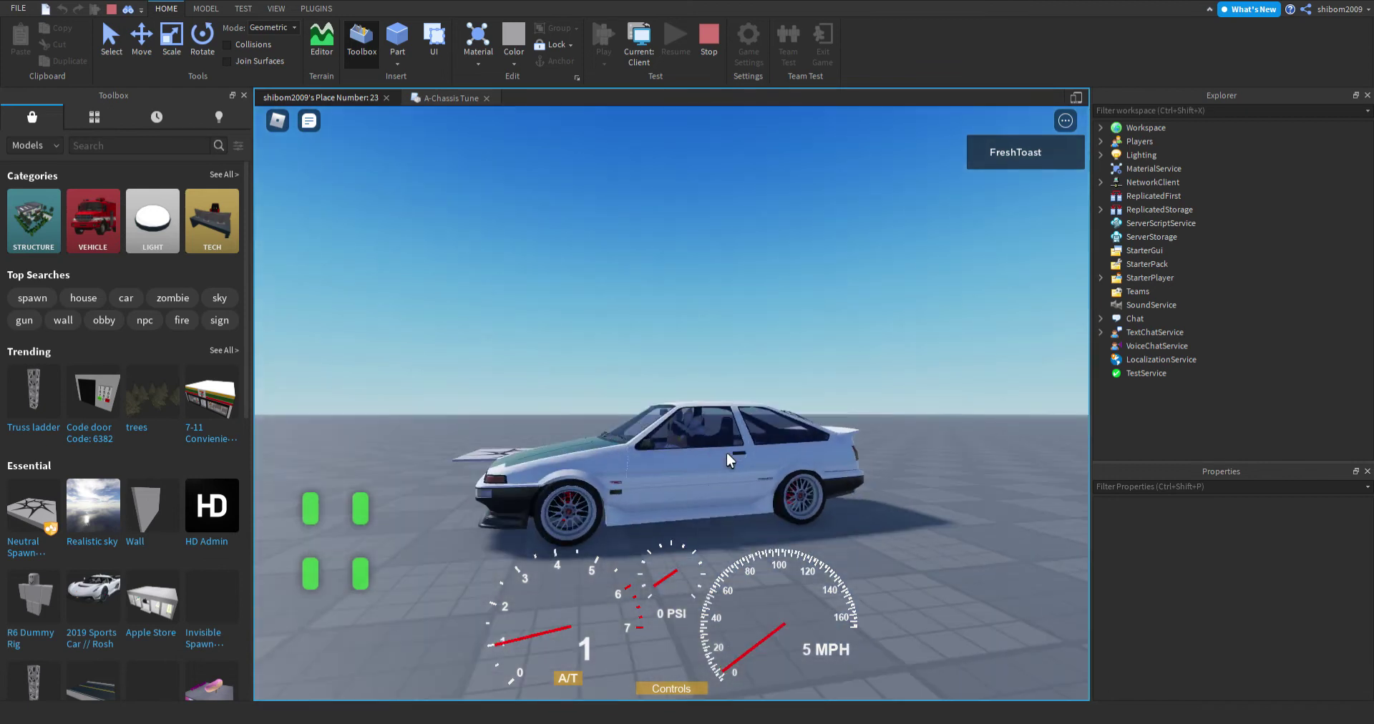
key("d")
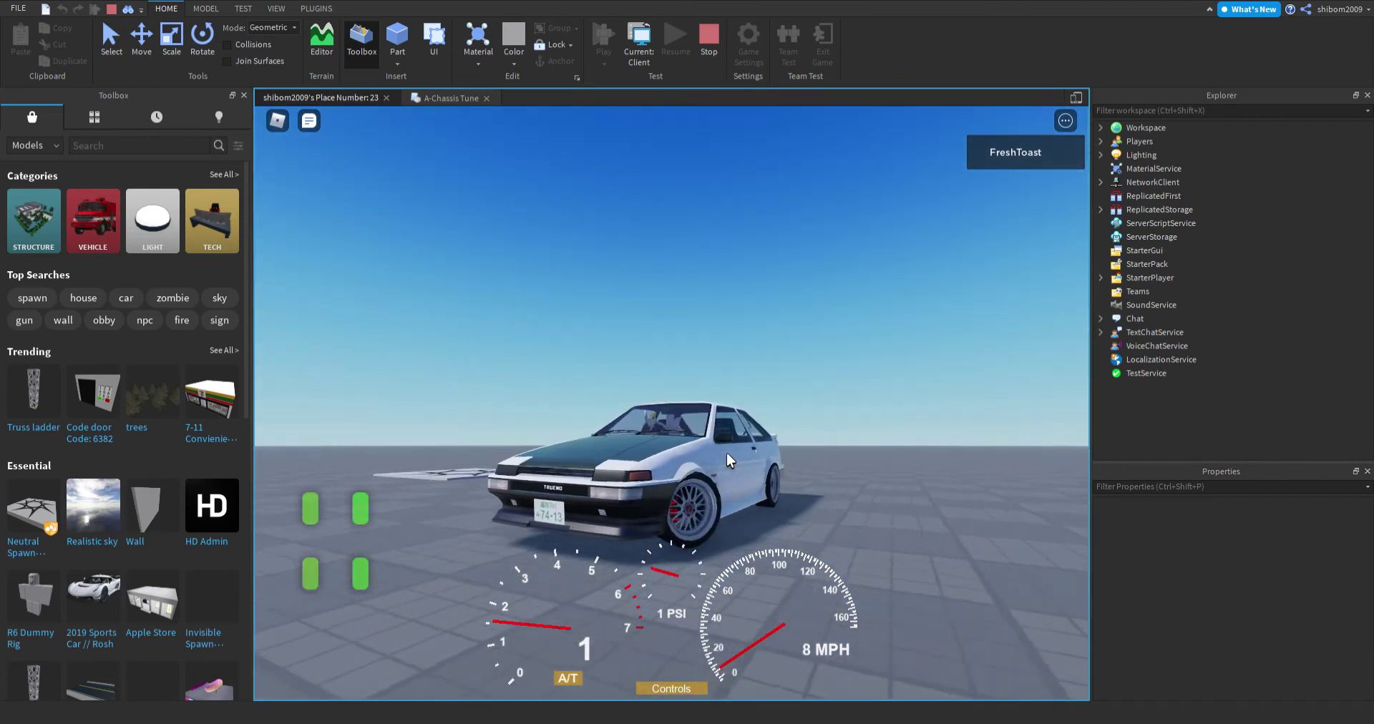
key("d")
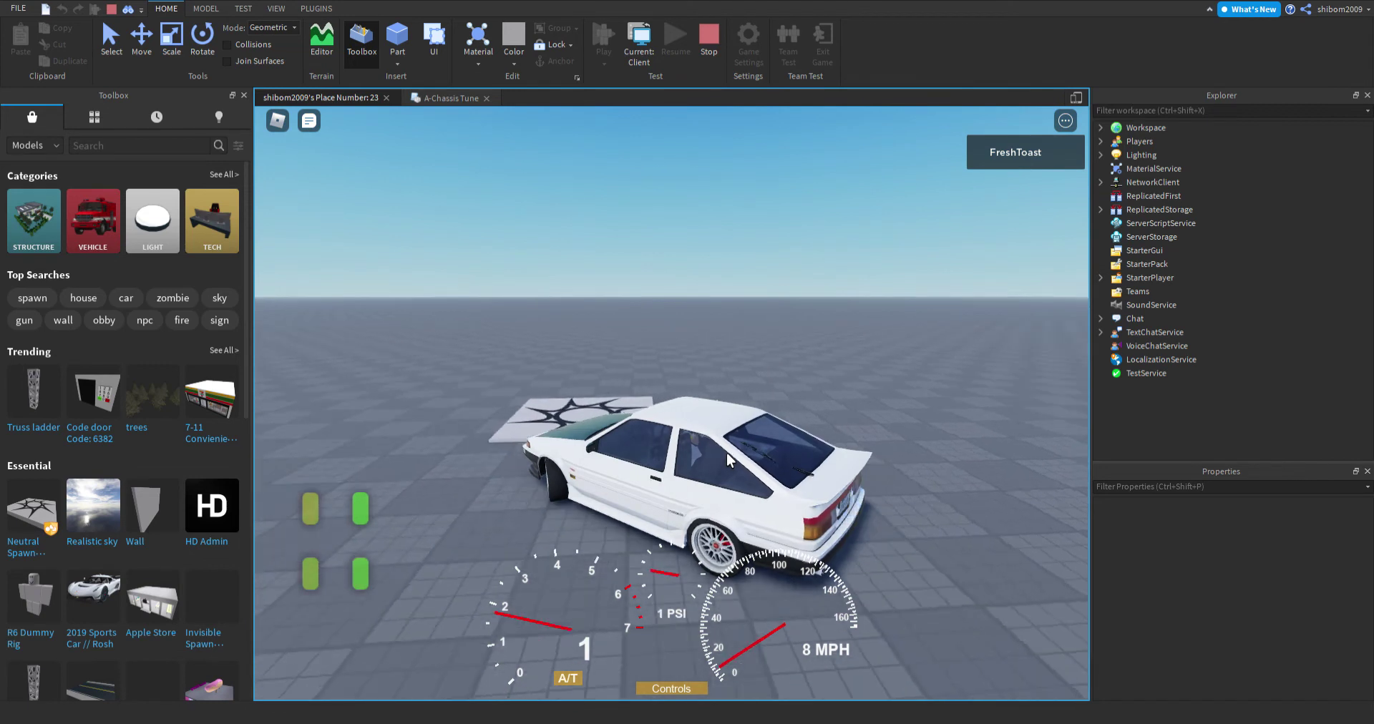
Keep the car turning right in a slow circle past the spawn pad.
key("d")
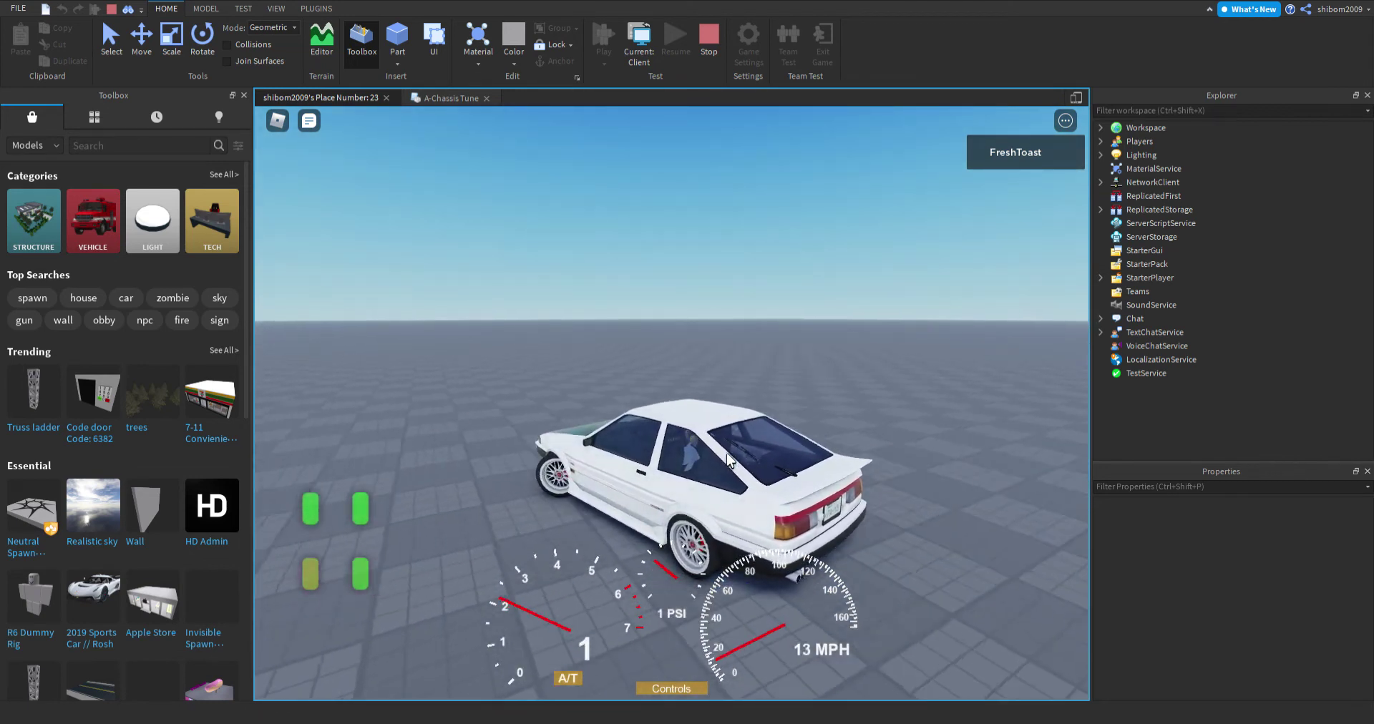
key("d")
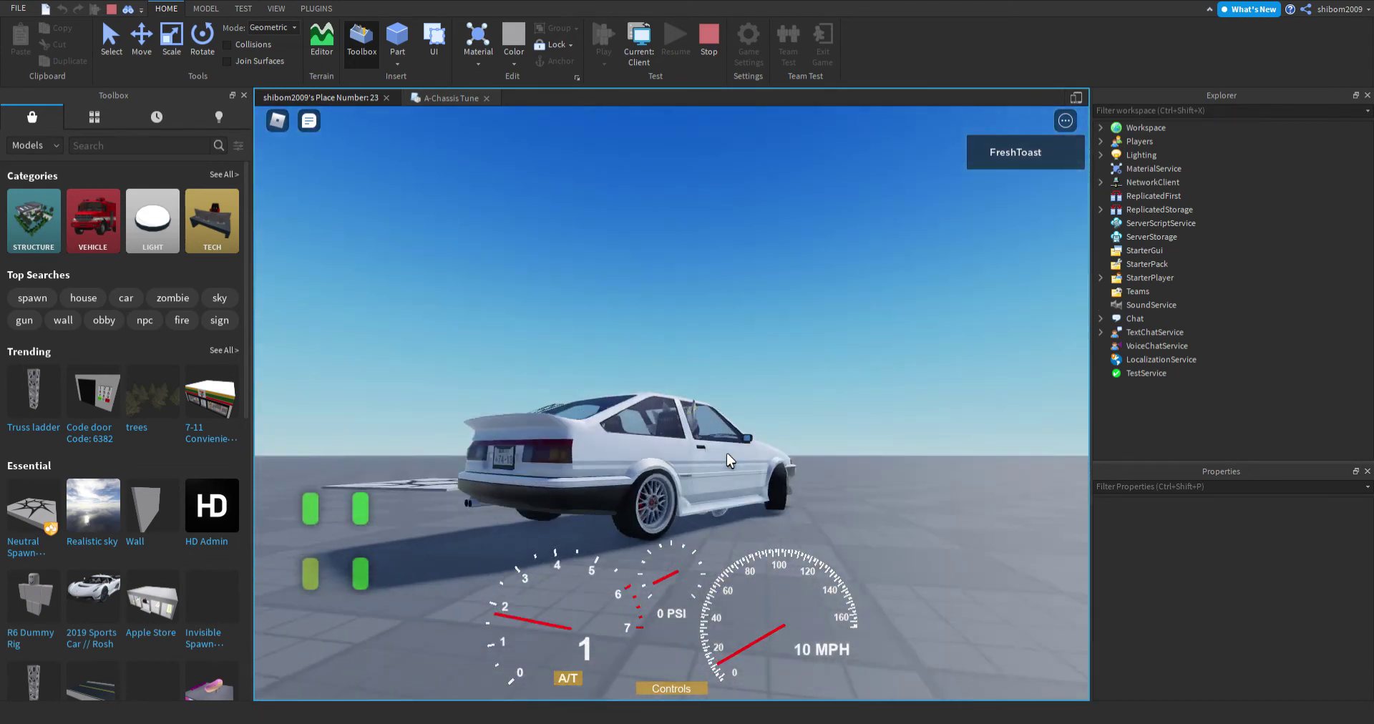
key("d")
key("w")
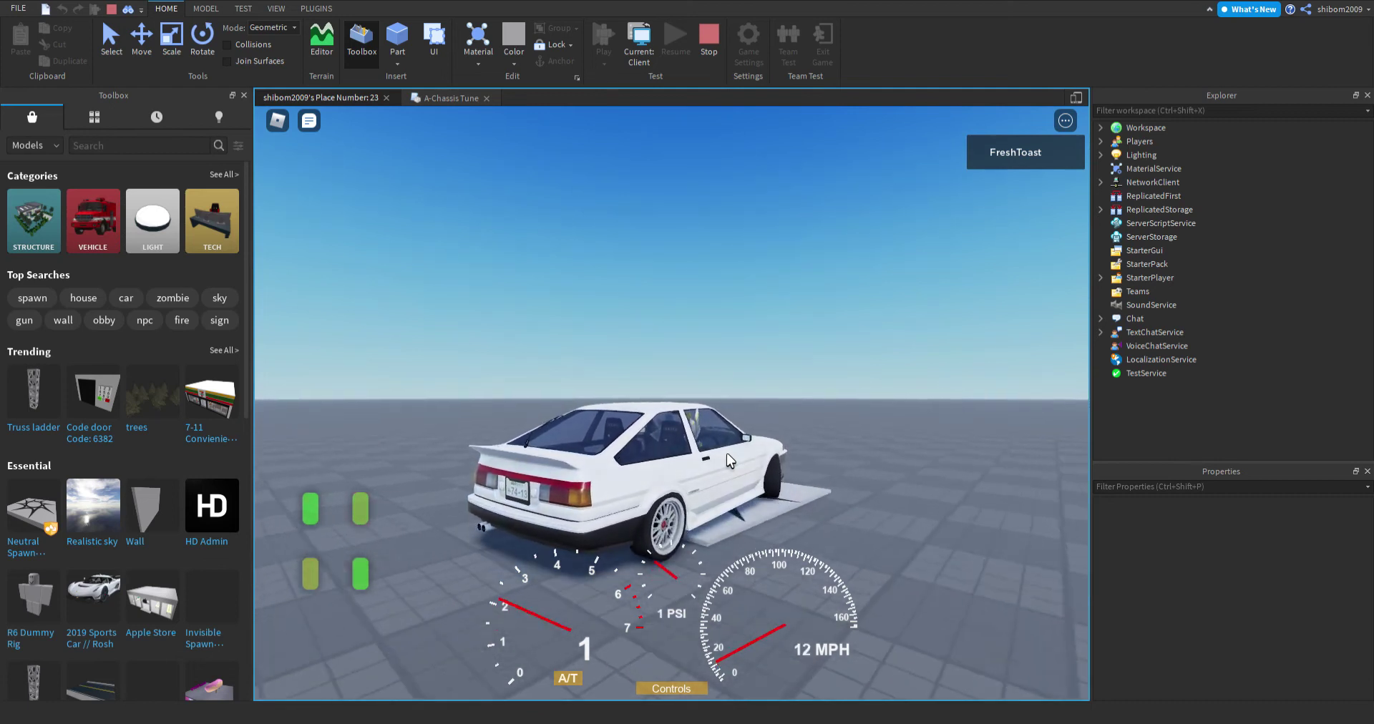
key("d")
right_click_drag(727, 454, 727, 453)
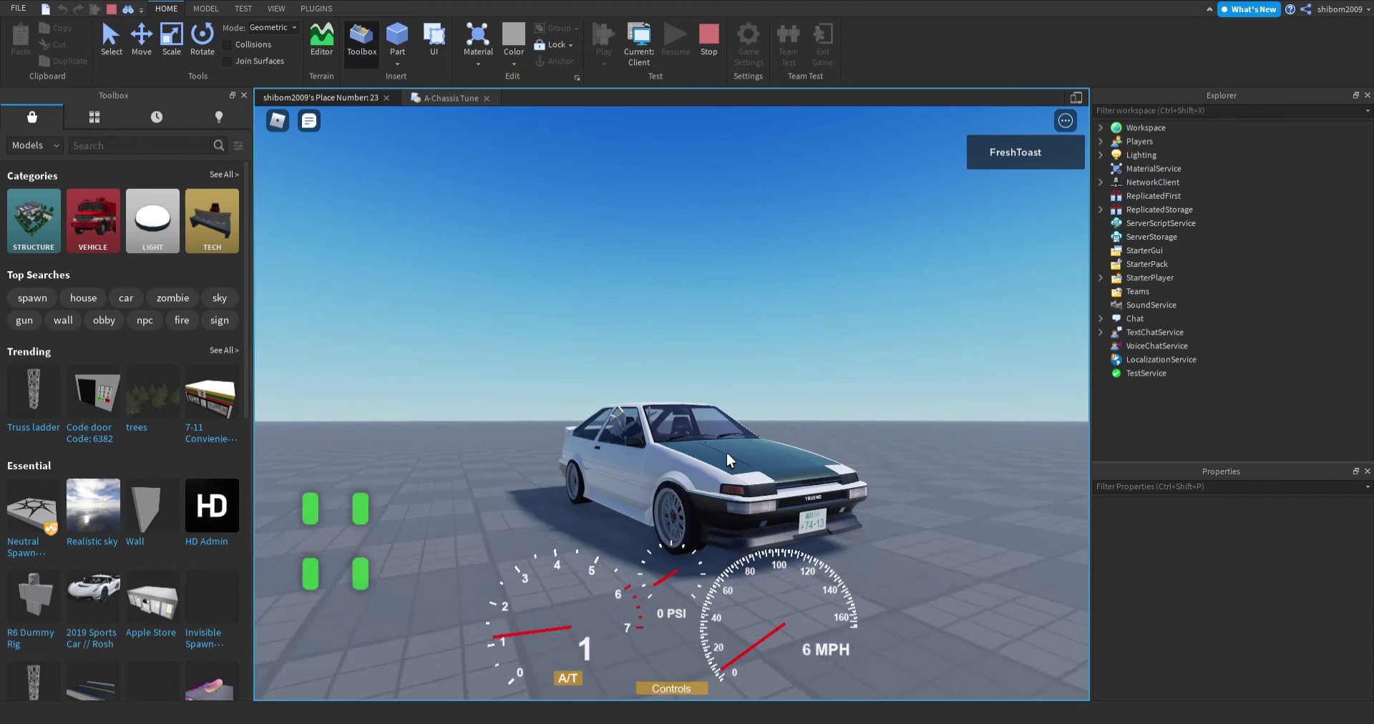
Stop the car and get the avatar out of the driver's seat to view the car's side.
key("s")
key("space")
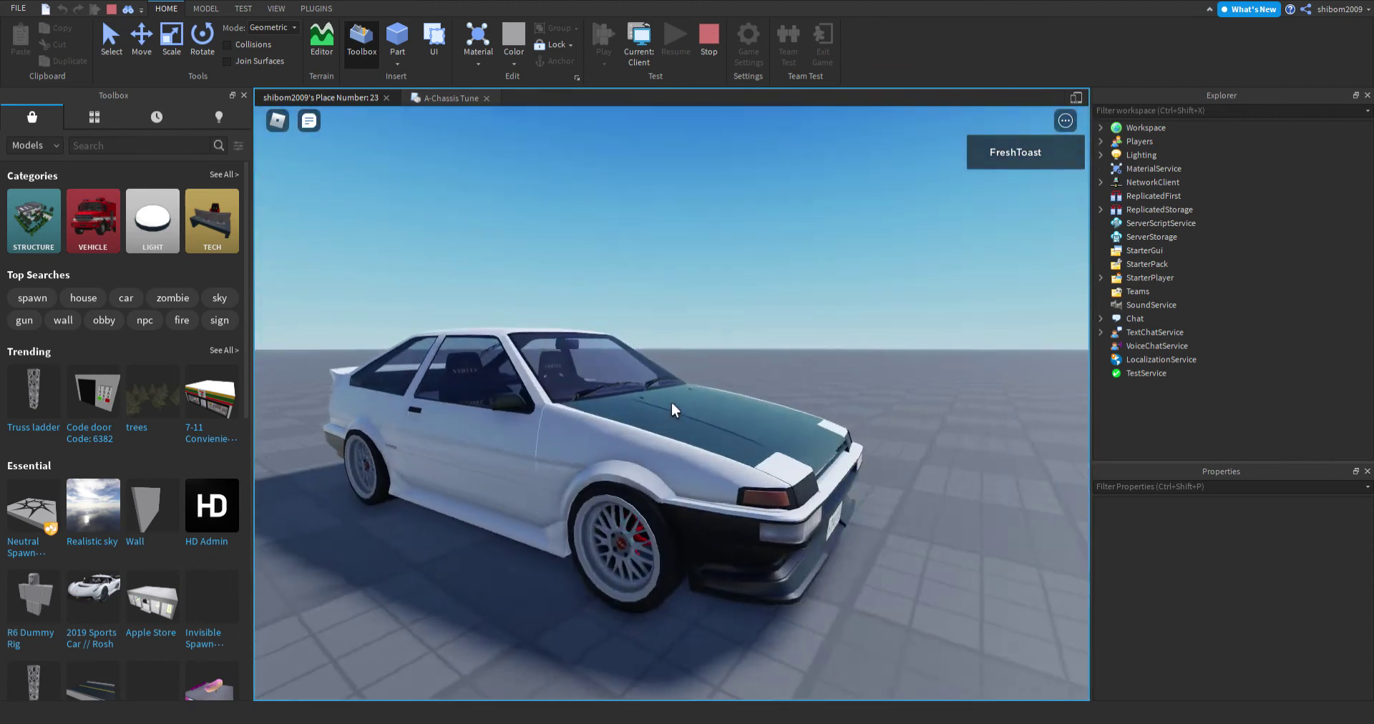
key("d")
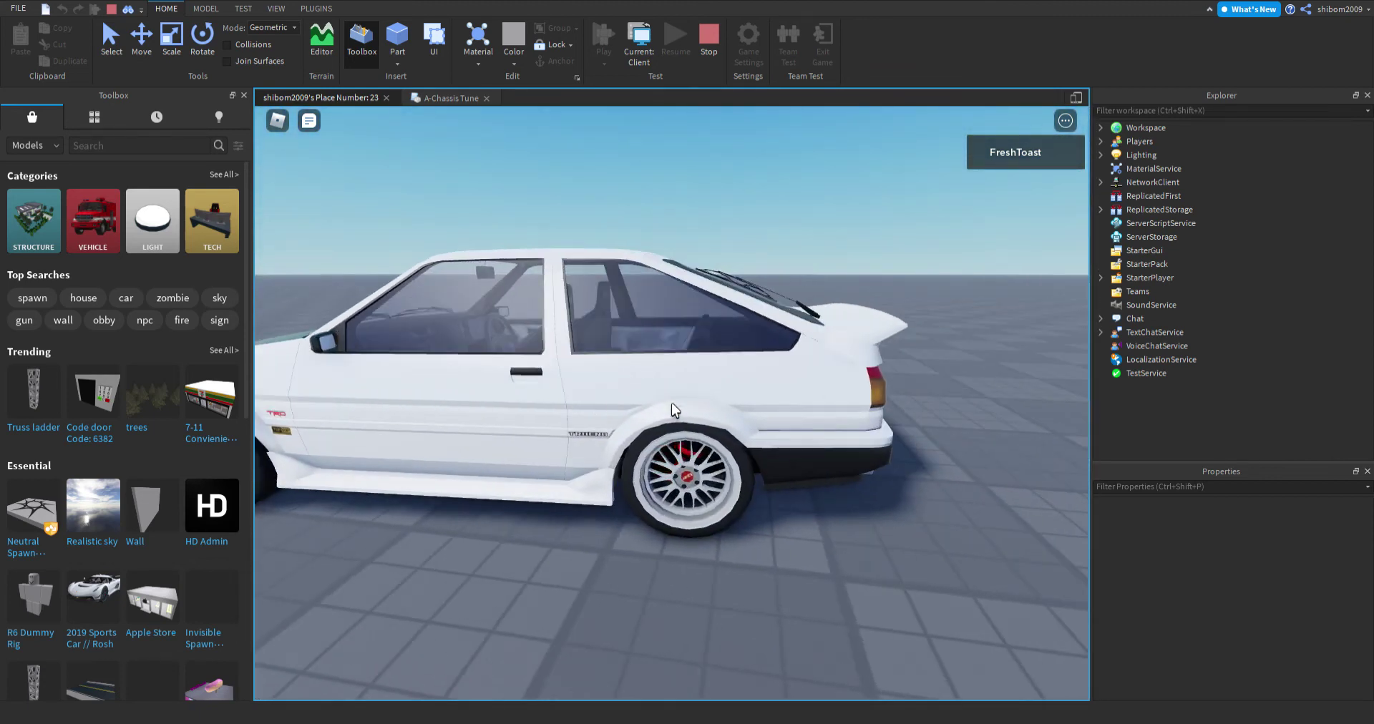
Walk the avatar behind and alongside the parked car to view it in third person.
right_click_drag(671, 402, 718, 423)
scroll(672, 402, "down", 5)
key("s")
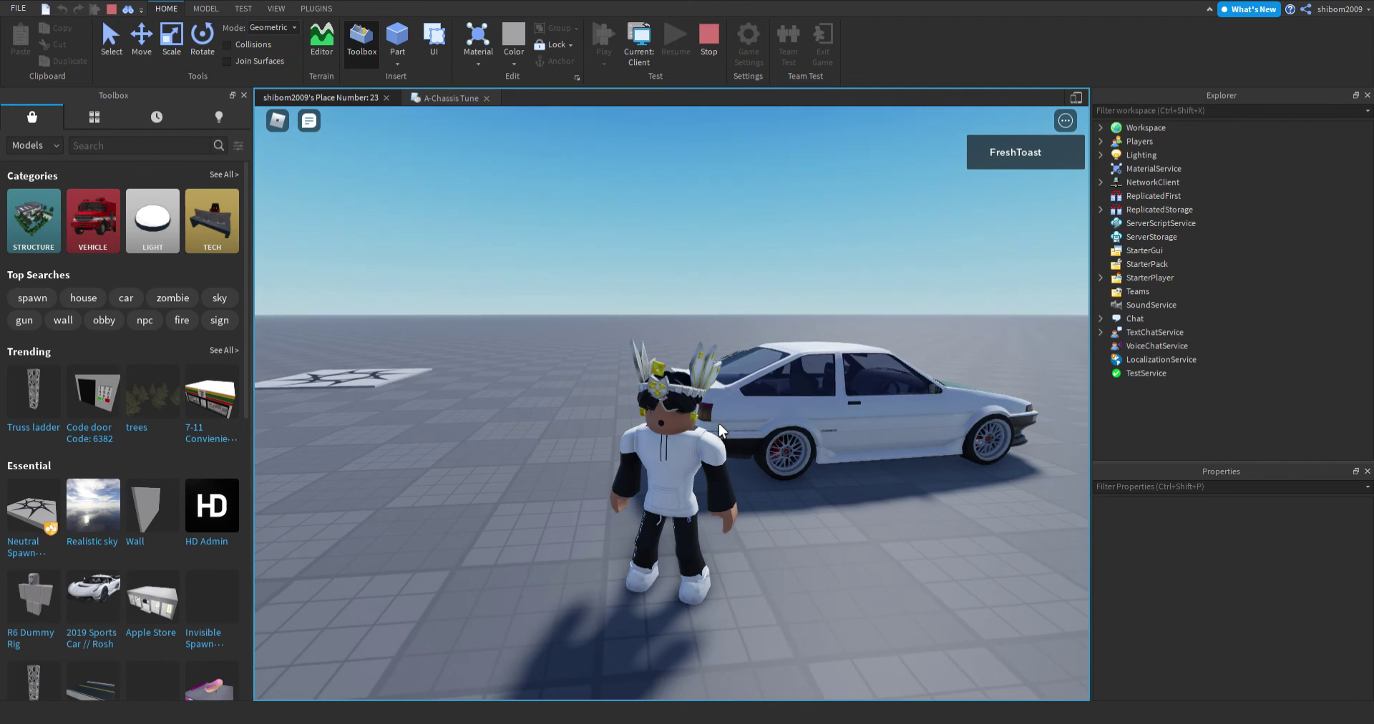
key("w")
key("s")
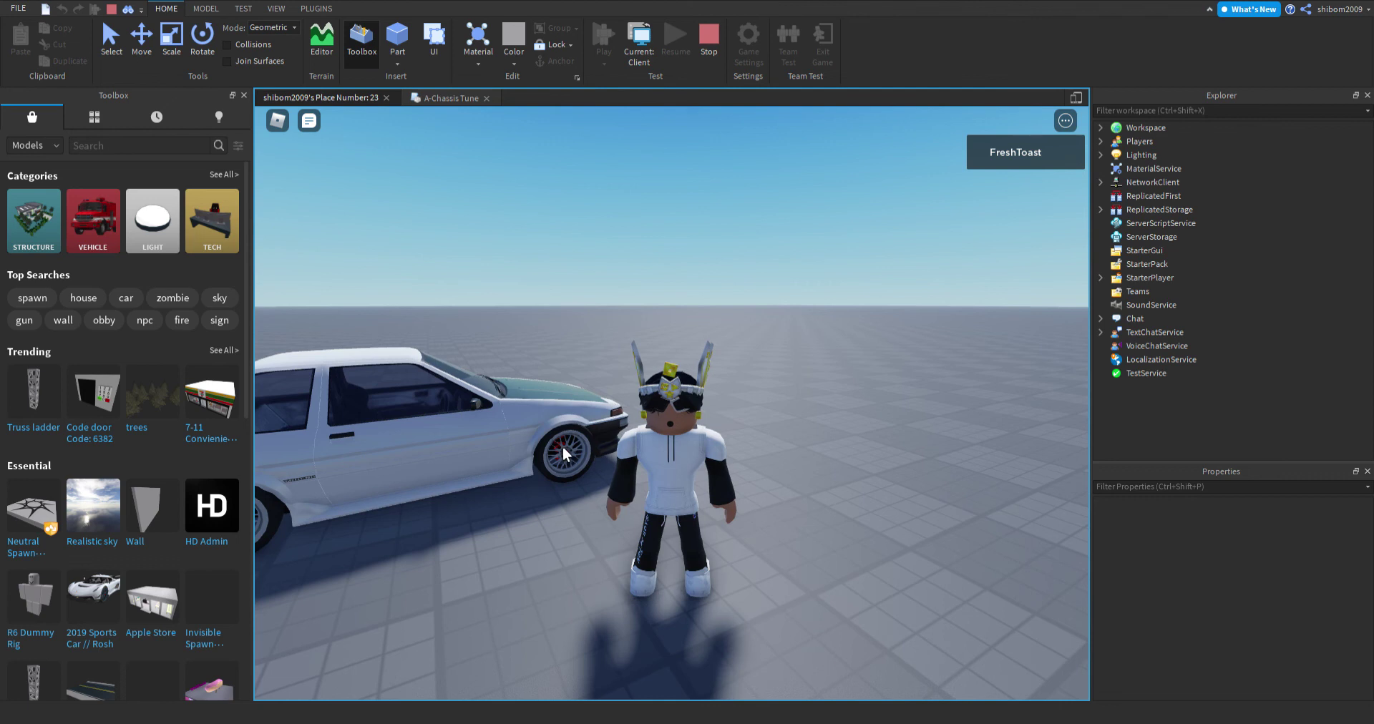
right_click_drag(556, 410, 557, 409)
key("w")
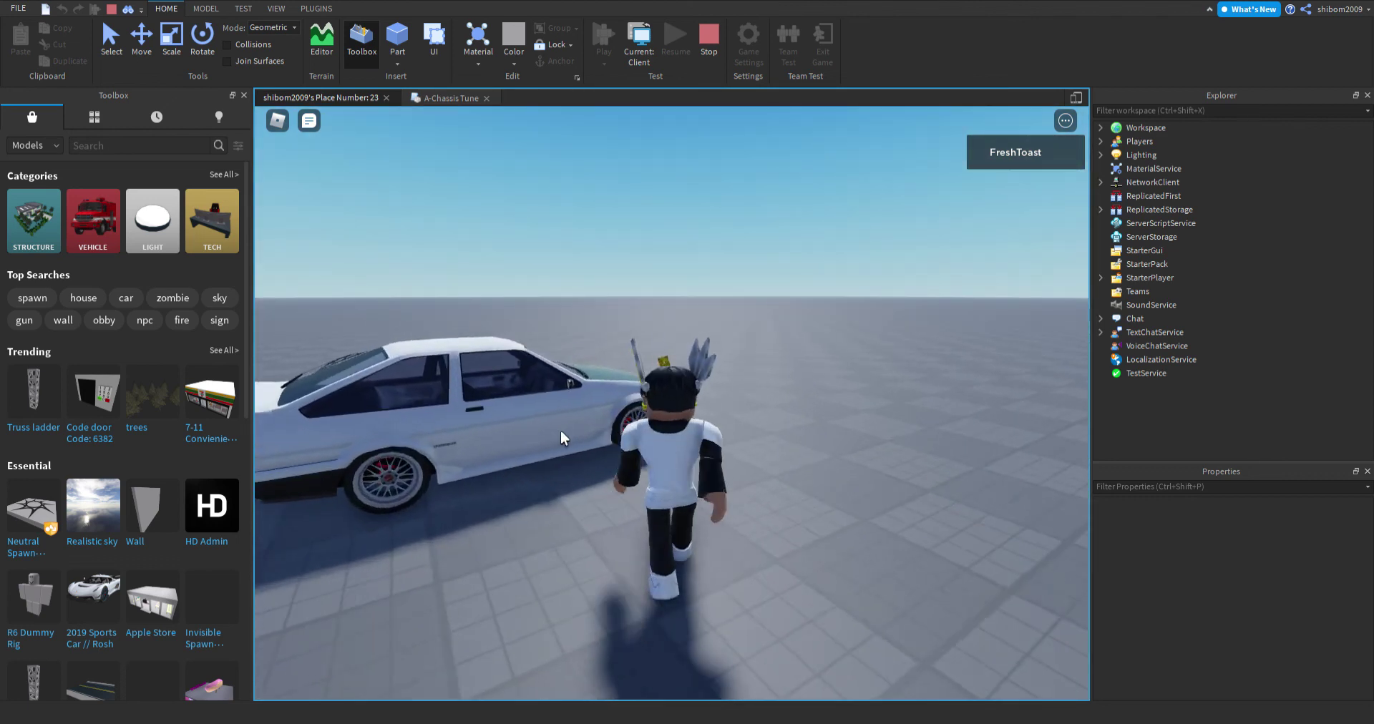
Inspect the parked car's rear wheel and side closely in first person, then return to a third-person view.
right_click_drag(676, 437, 675, 436)
scroll(676, 437, "up", 5)
key("w")
key("a")
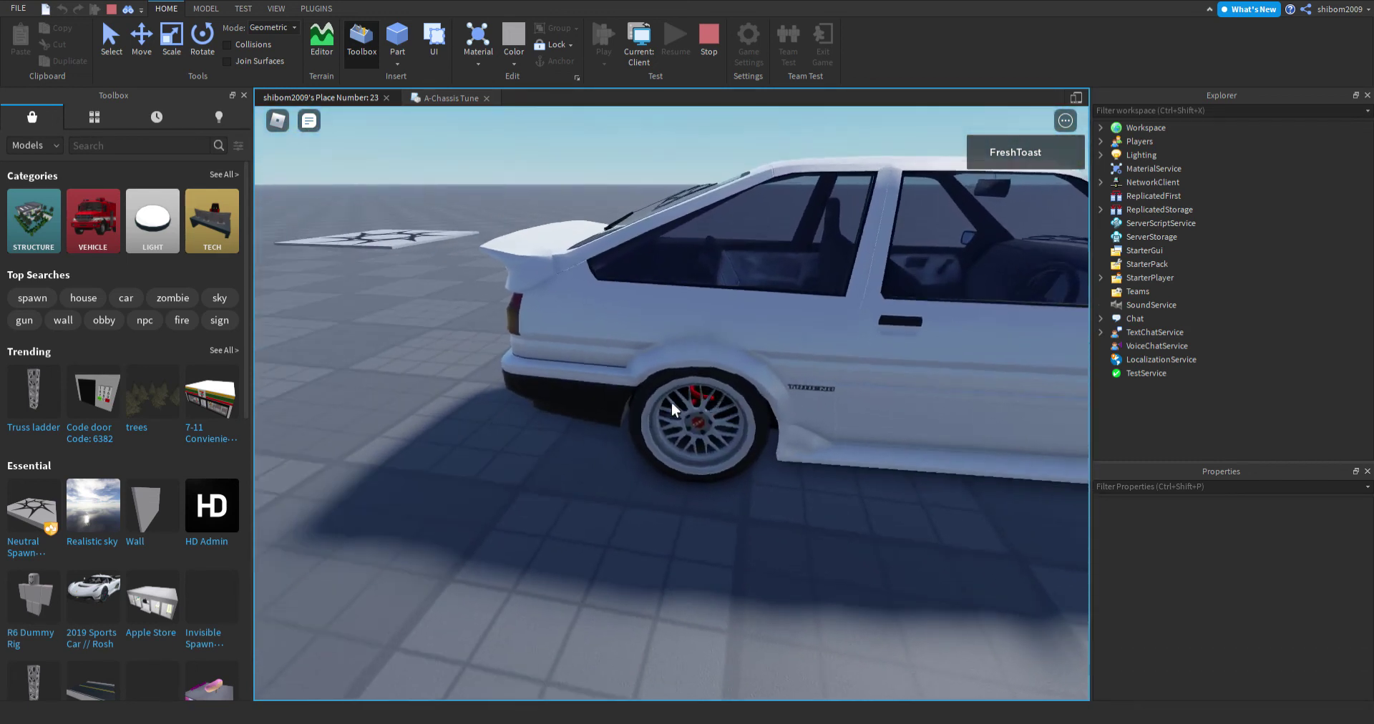
right_click_drag(671, 402, 671, 402)
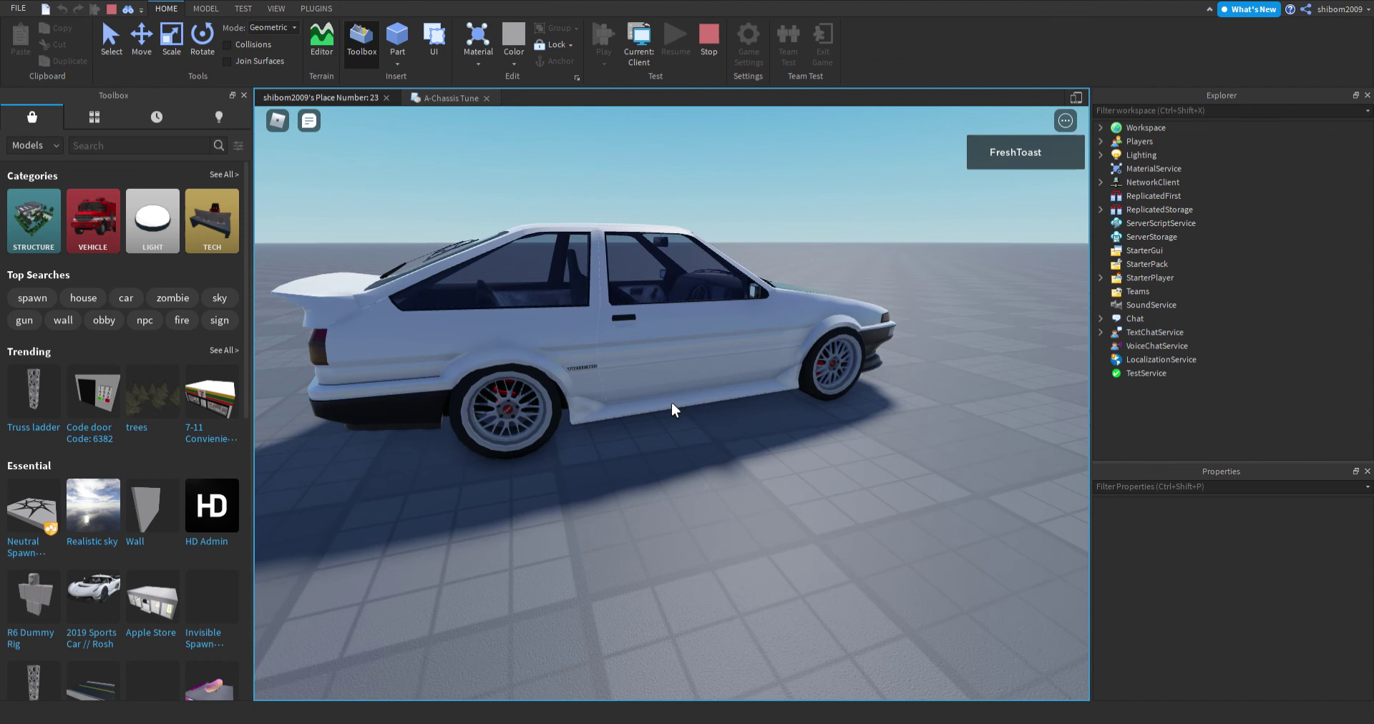
key("w")
scroll(671, 402, "down", 5)
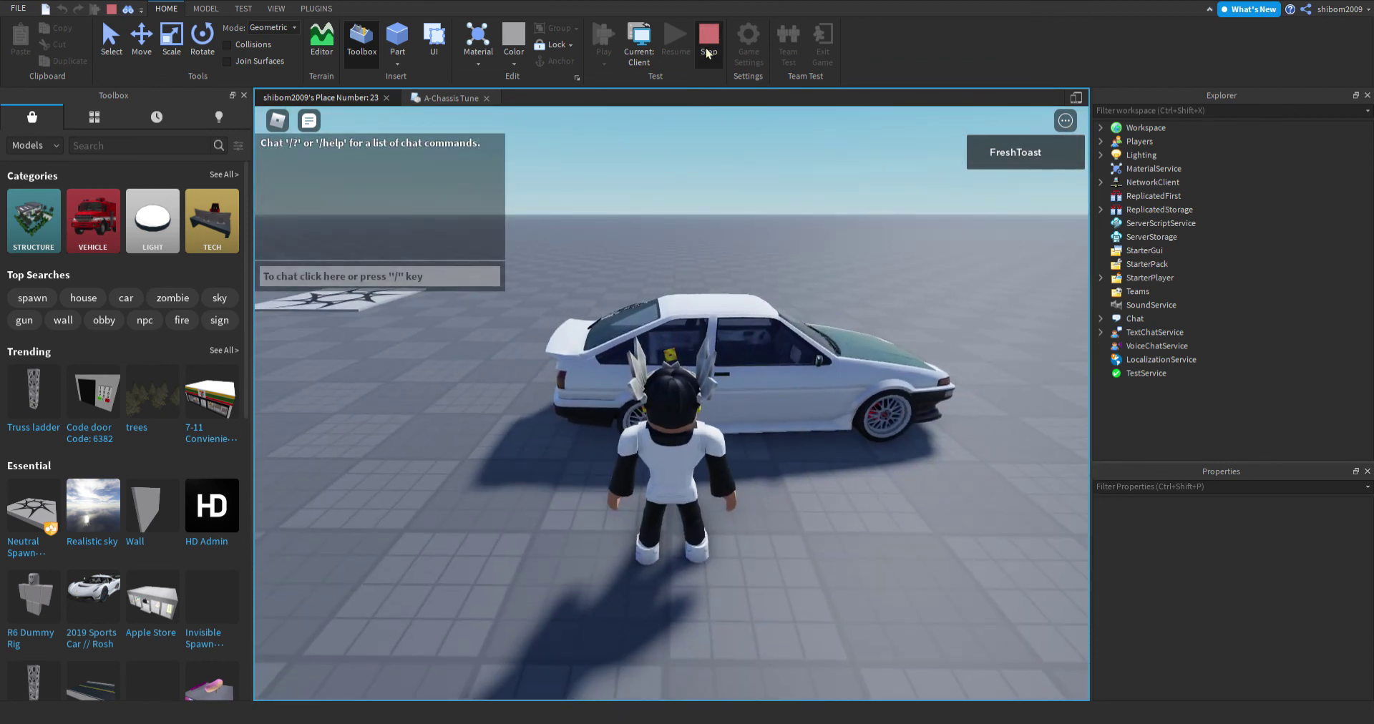
Stop the play test and select the FL, FR, RL and RR parts in the car's Wheels model.
key("shift+F5")
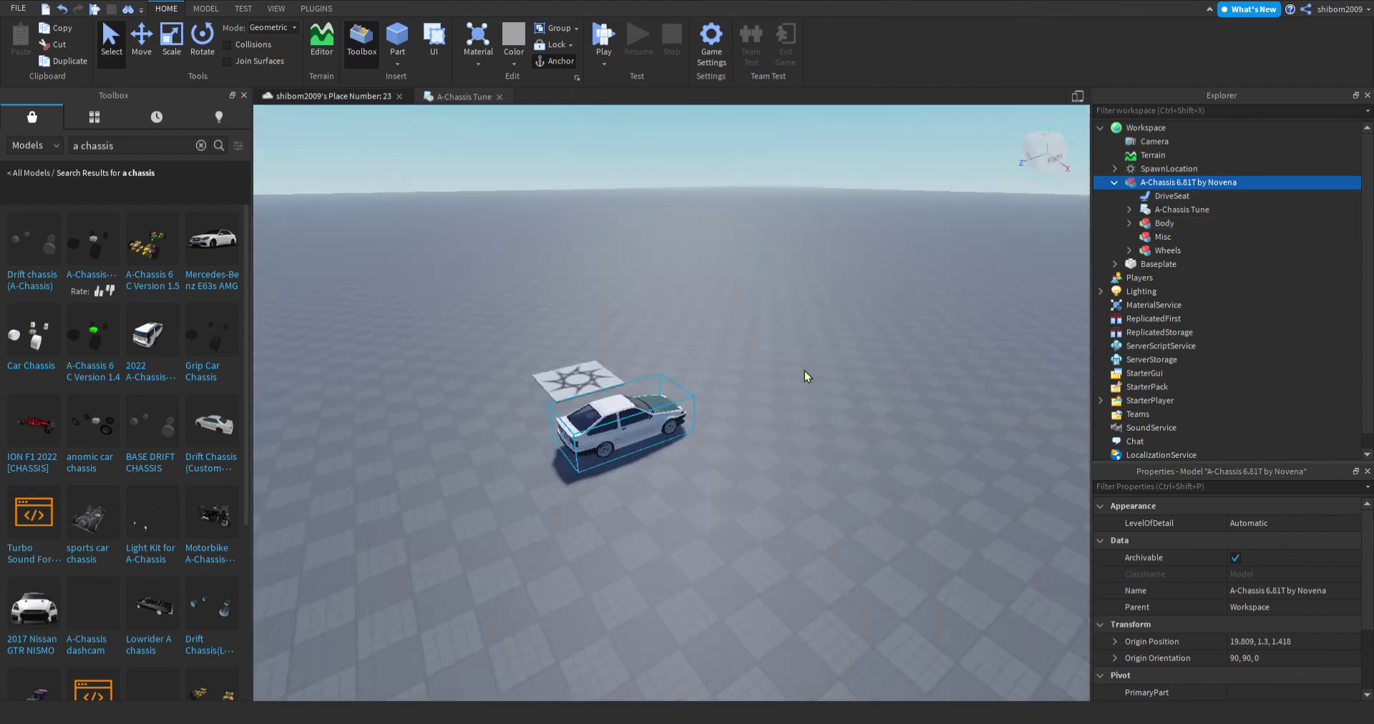
scroll(1062, 302, "up", 2)
left_click(1130, 250)
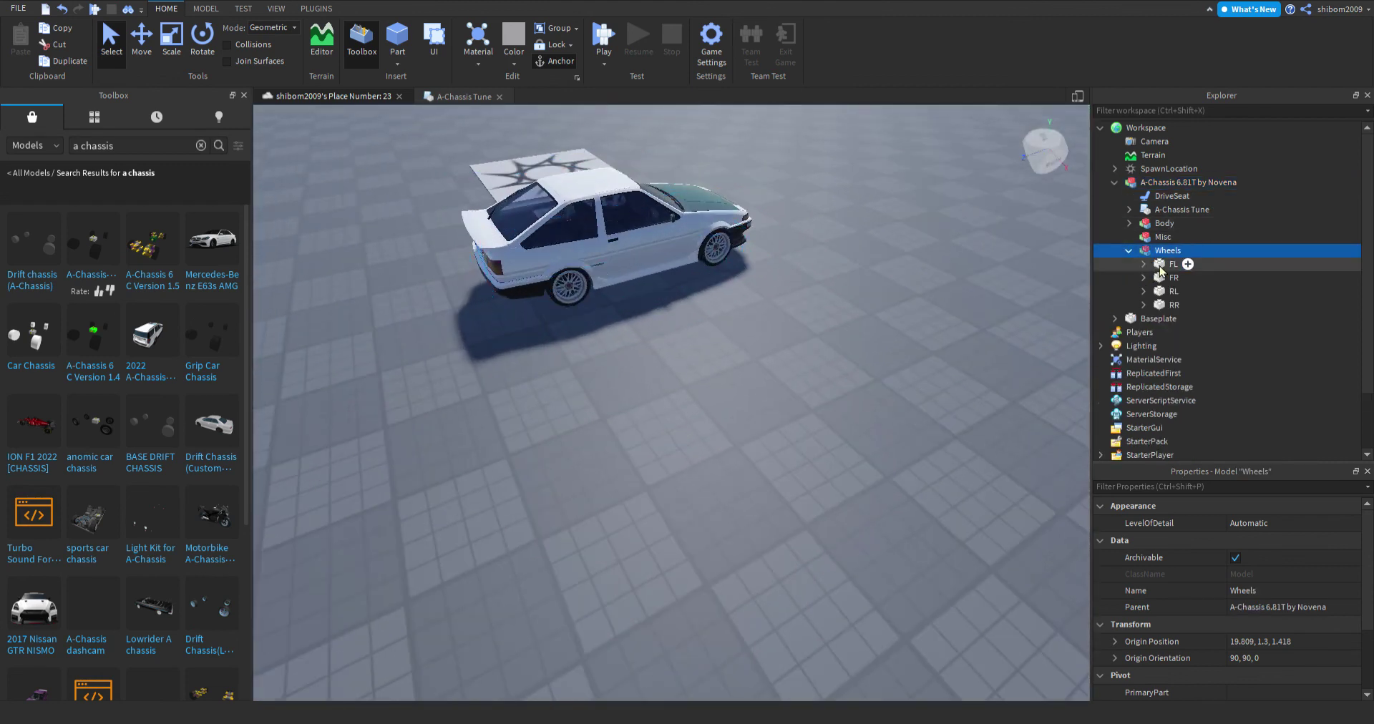
right_click_drag(797, 265, 771, 295)
key("w")
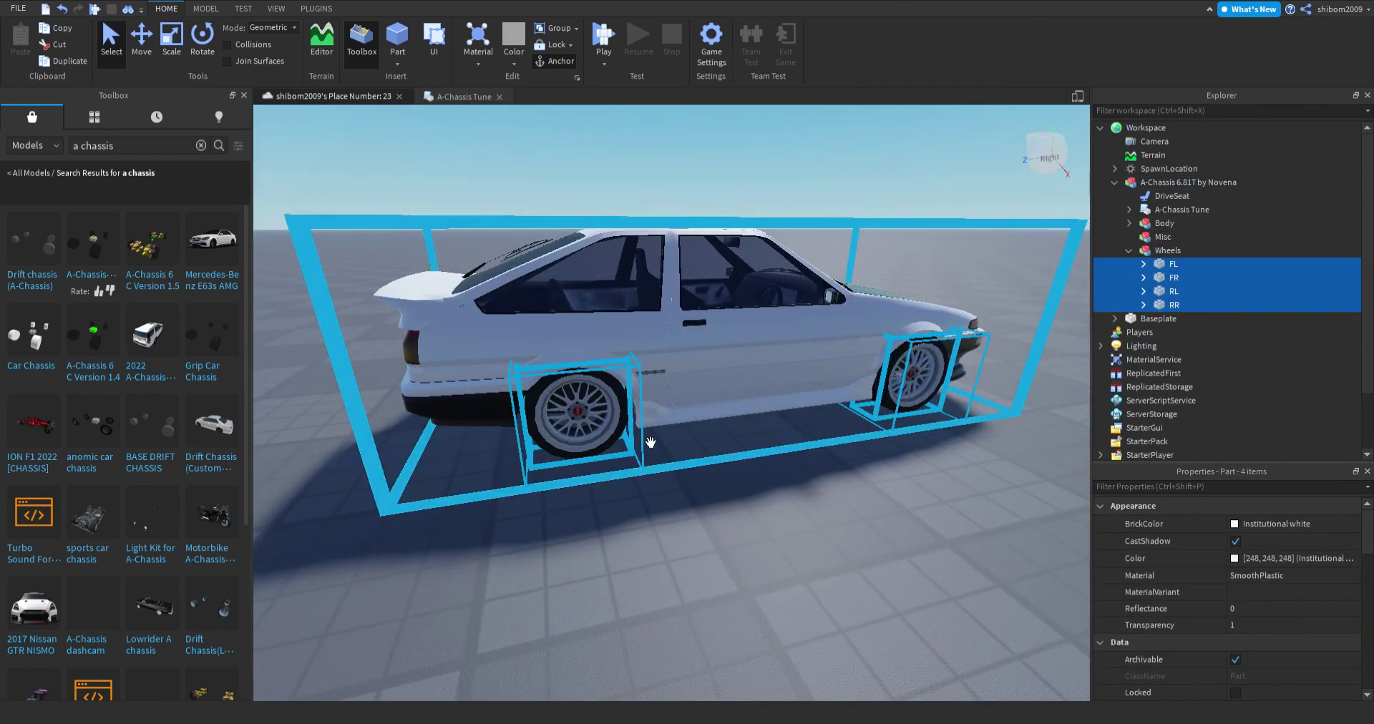